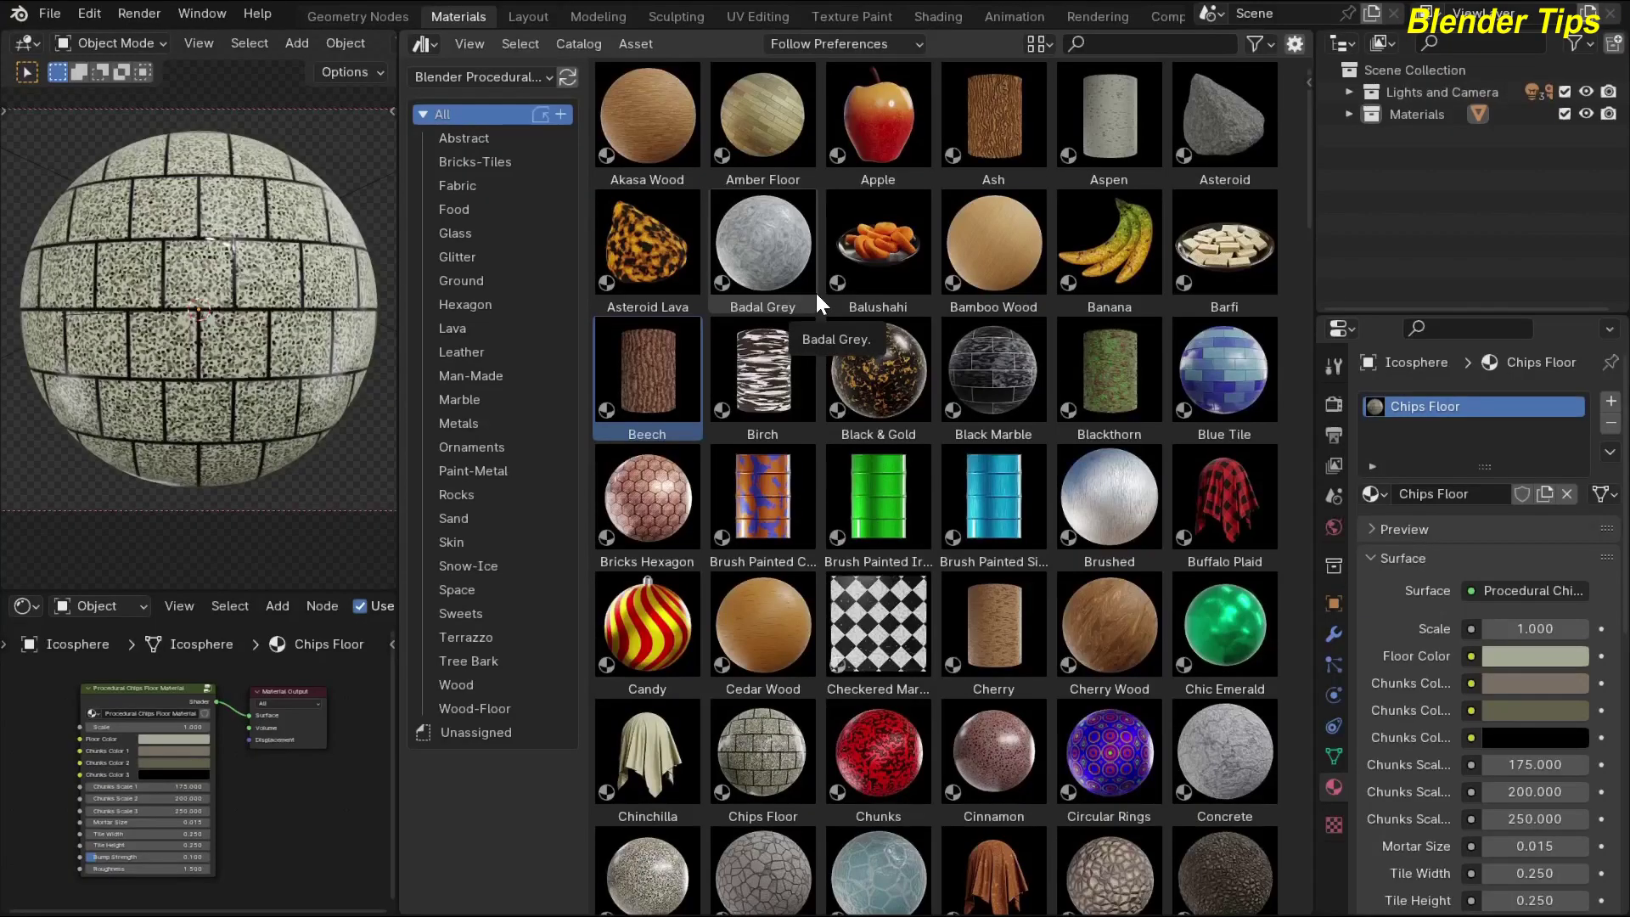
Step: Look through the full collection of procedural material previews in the asset library
scroll(814, 293, down, 6)
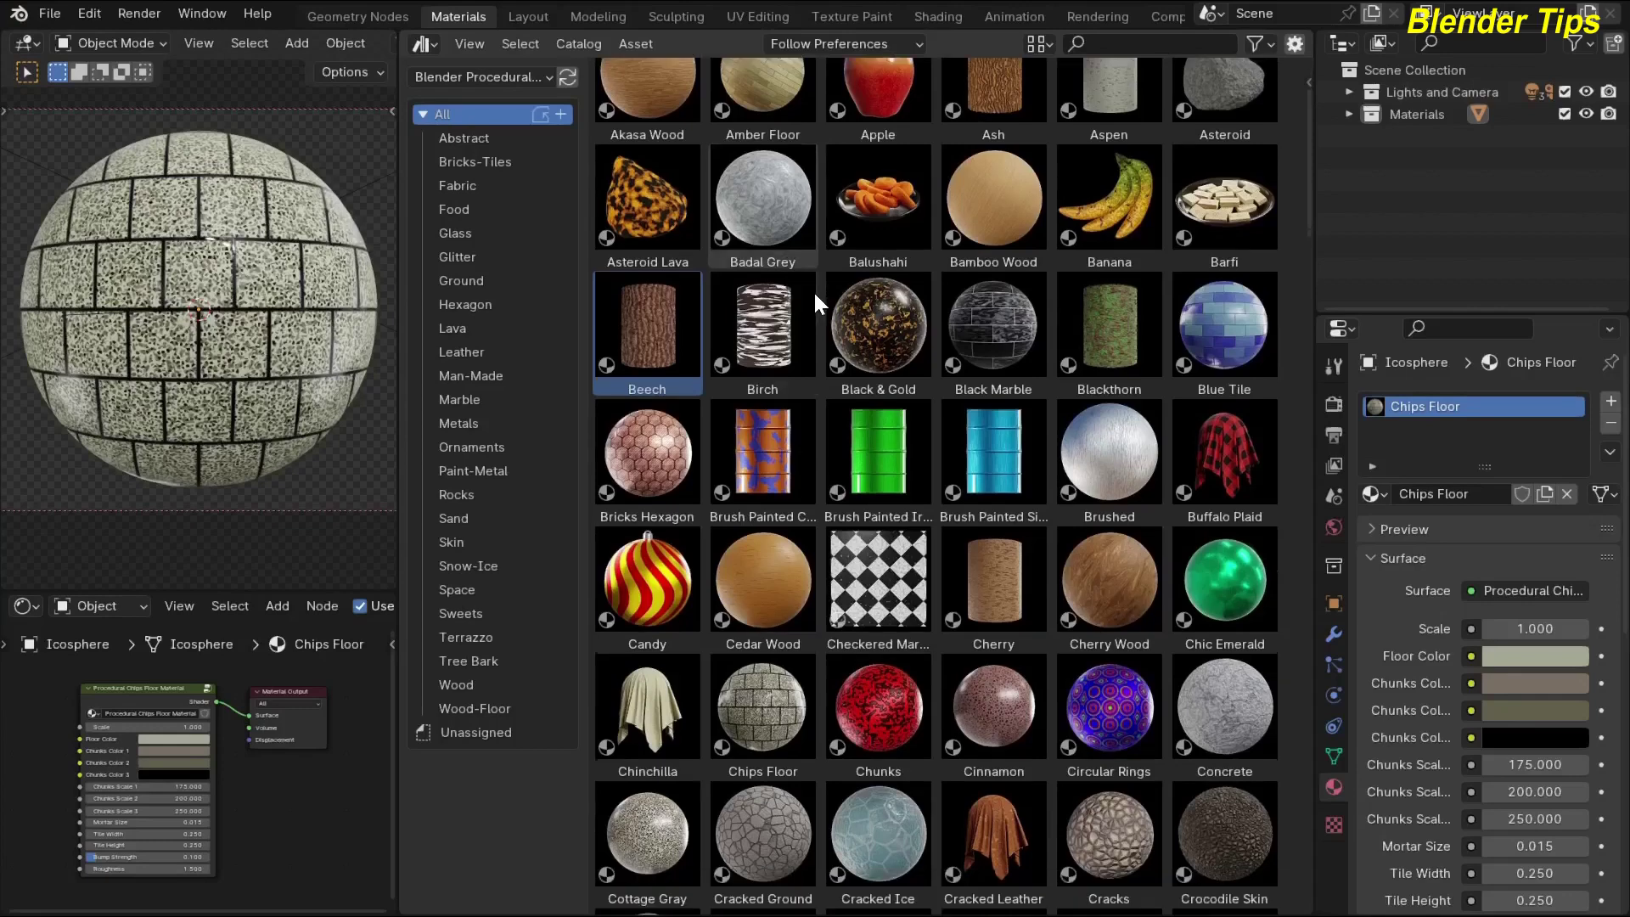
scroll(813, 289, down, 7)
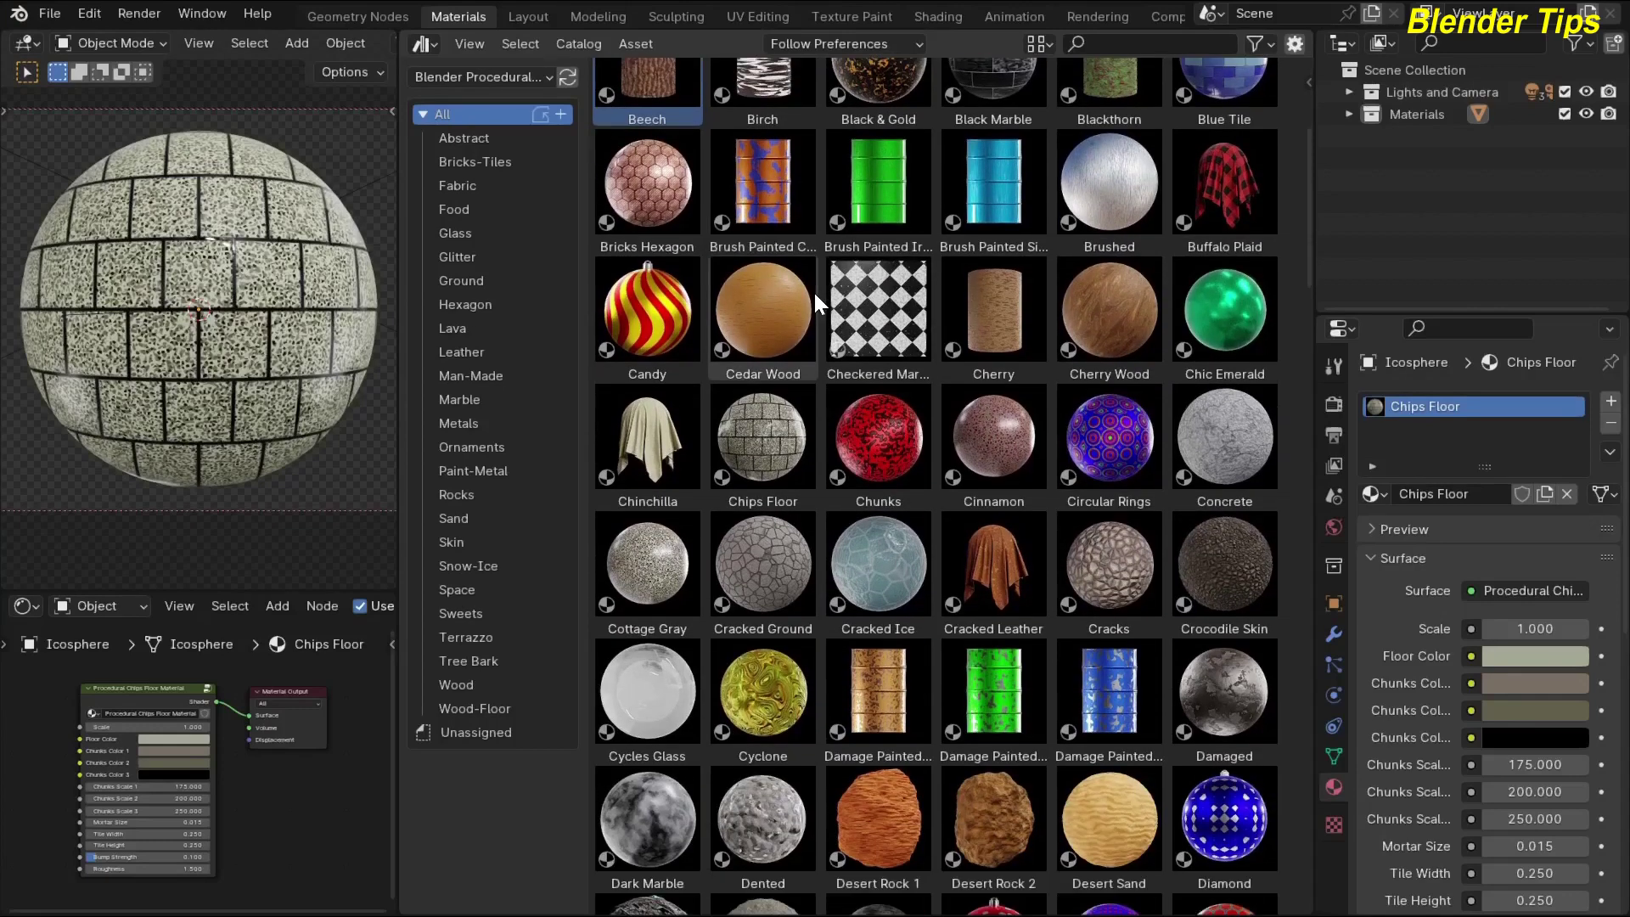
scroll(812, 293, down, 1)
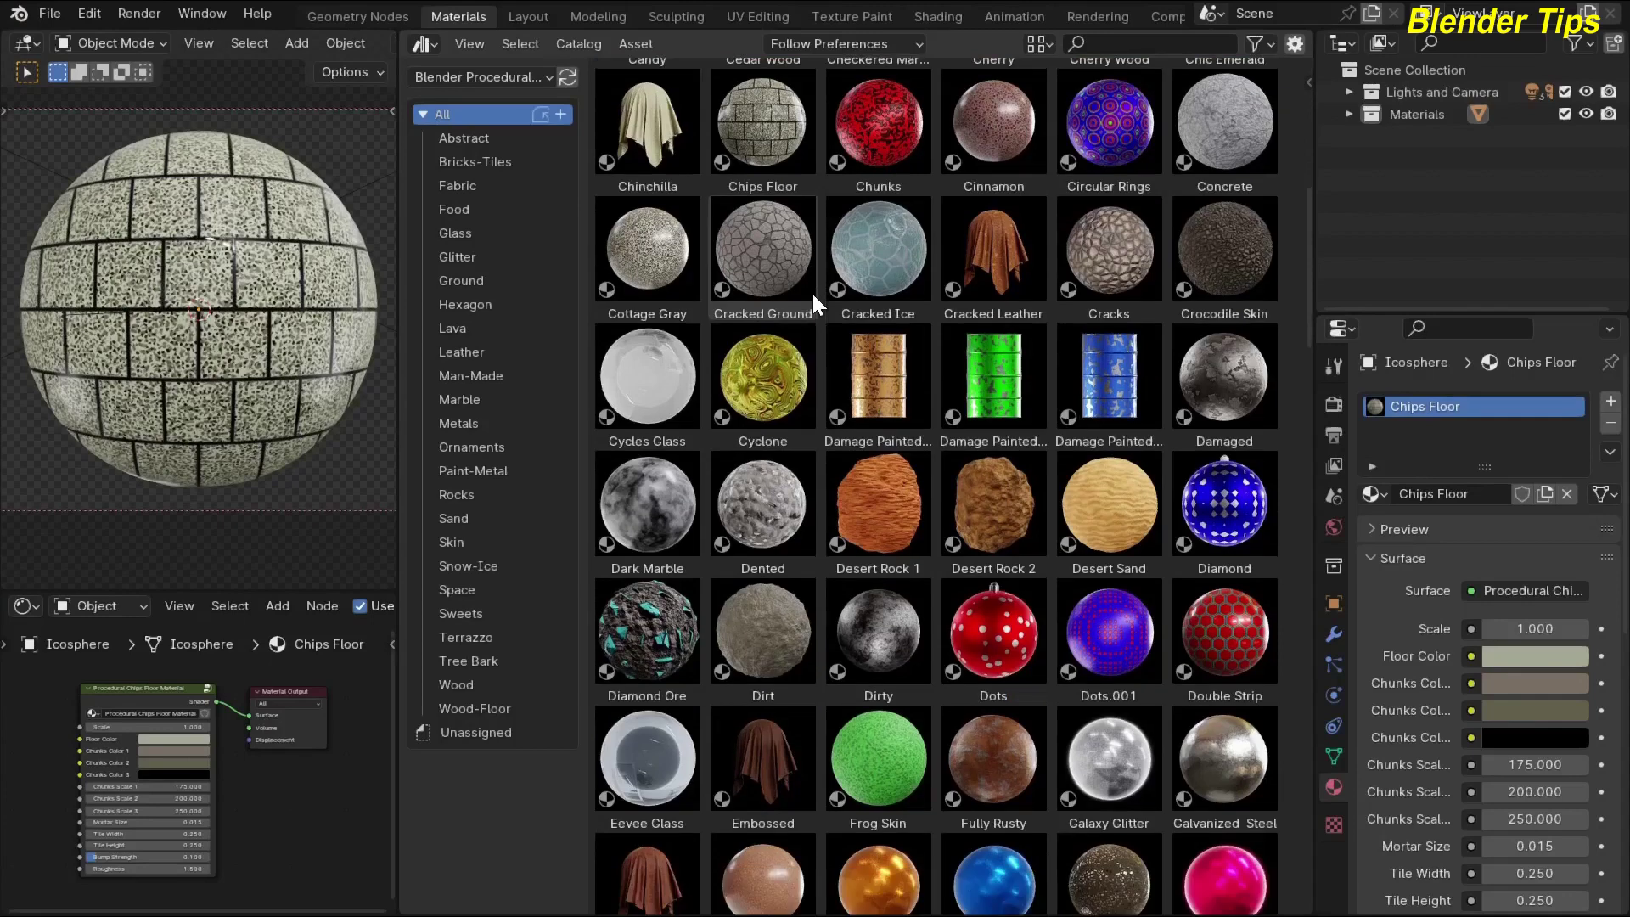
scroll(813, 294, down, 7)
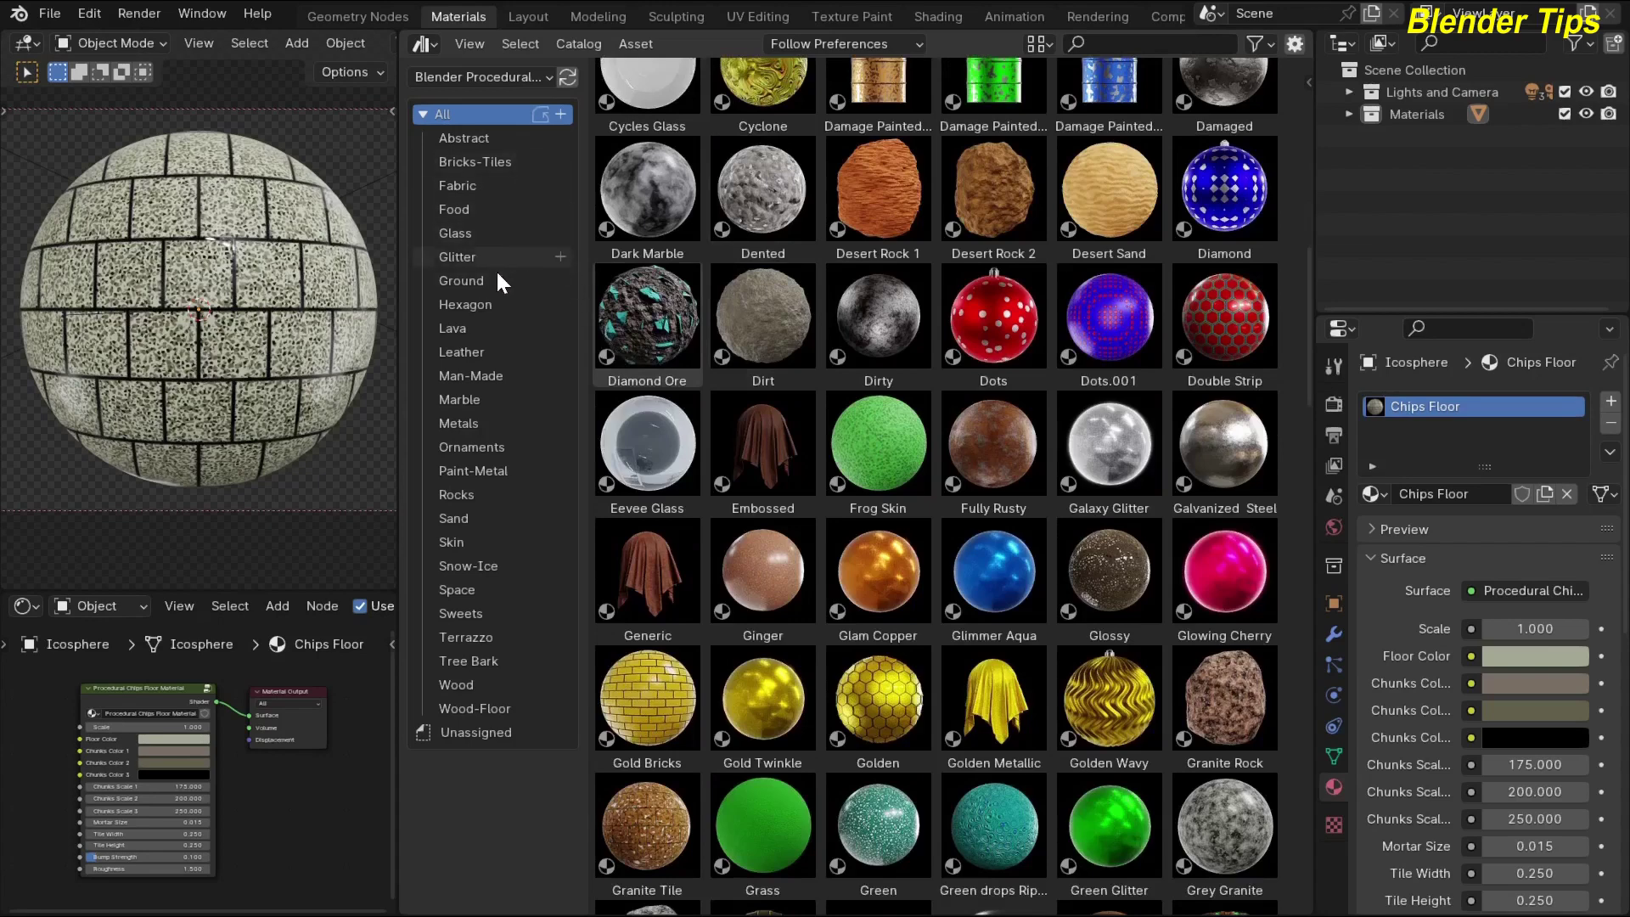
scroll(741, 365, down, 6)
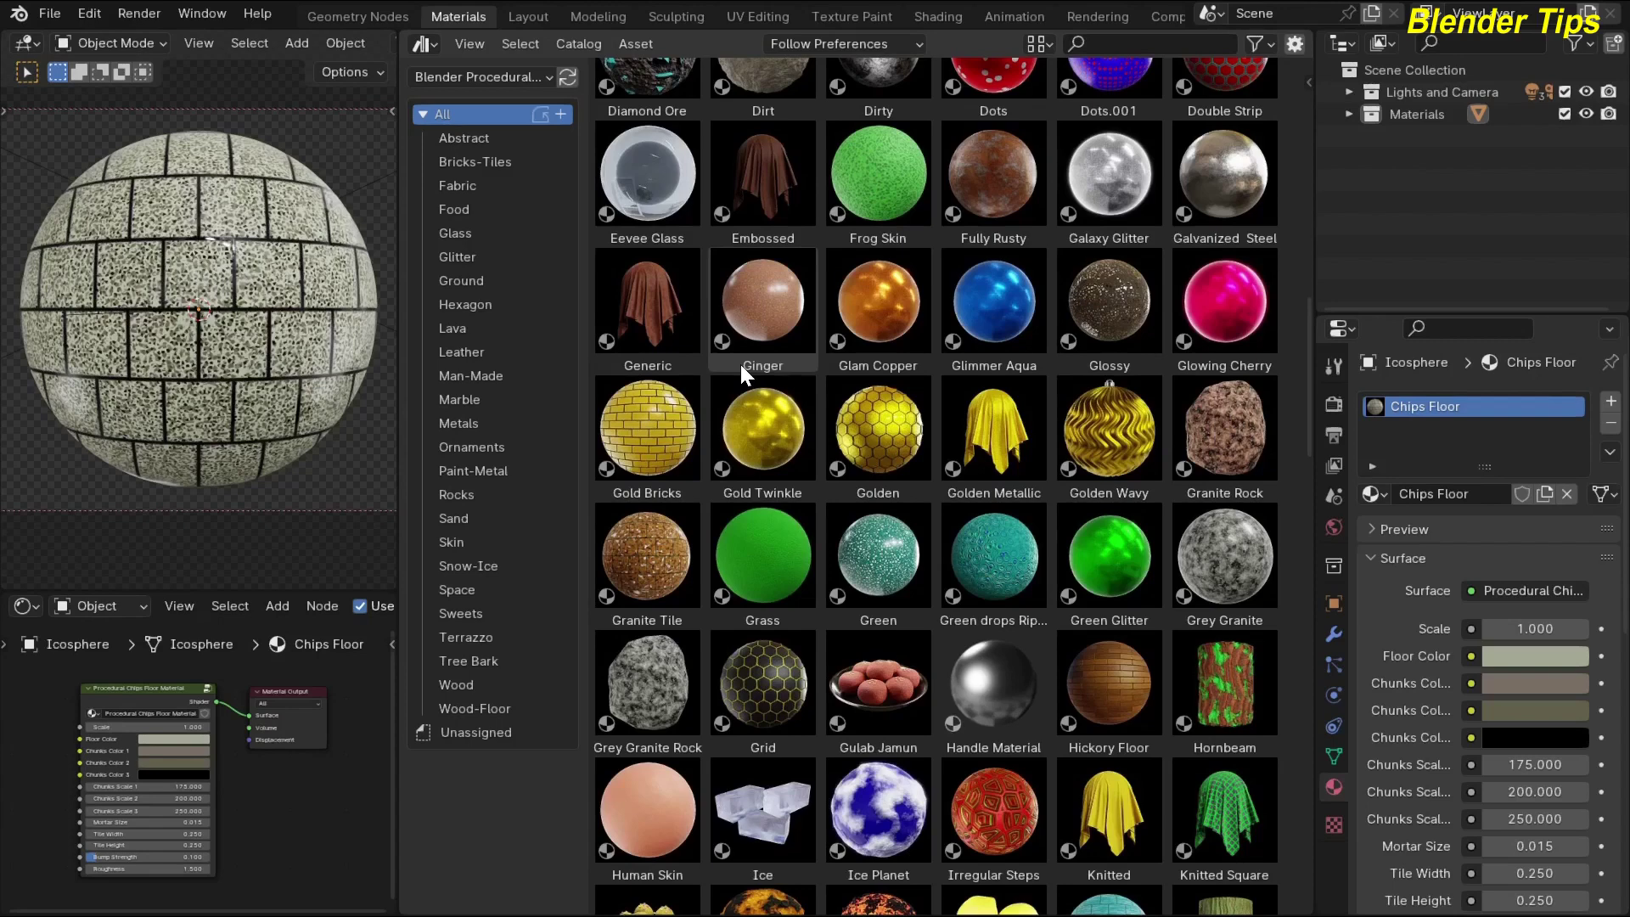
scroll(741, 364, down, 4)
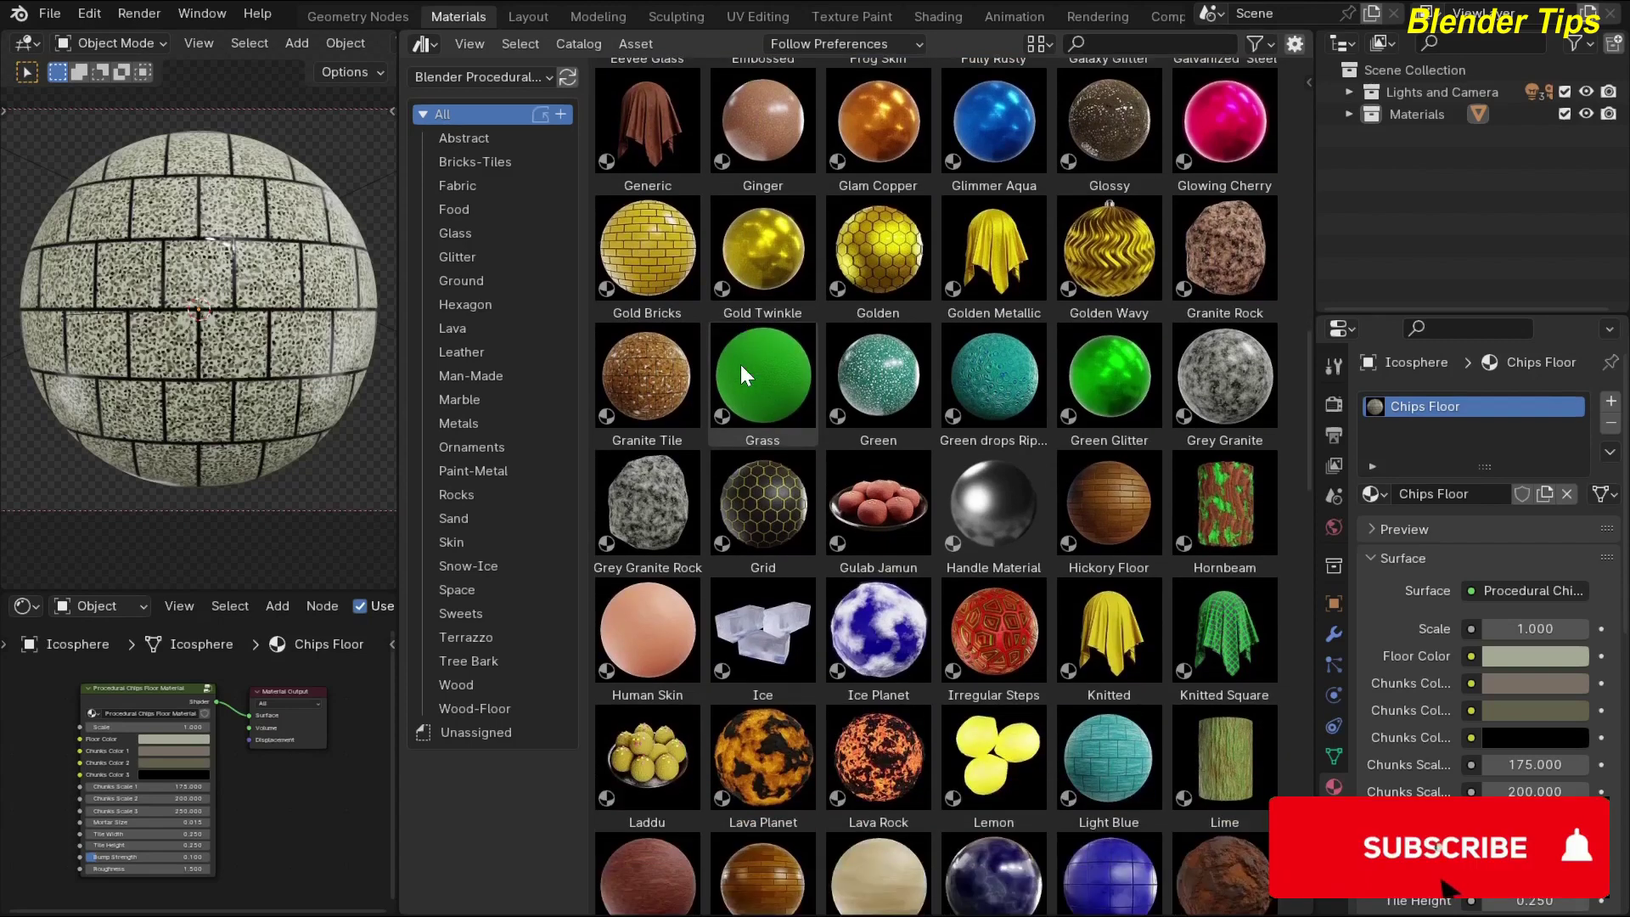
scroll(741, 364, down, 7)
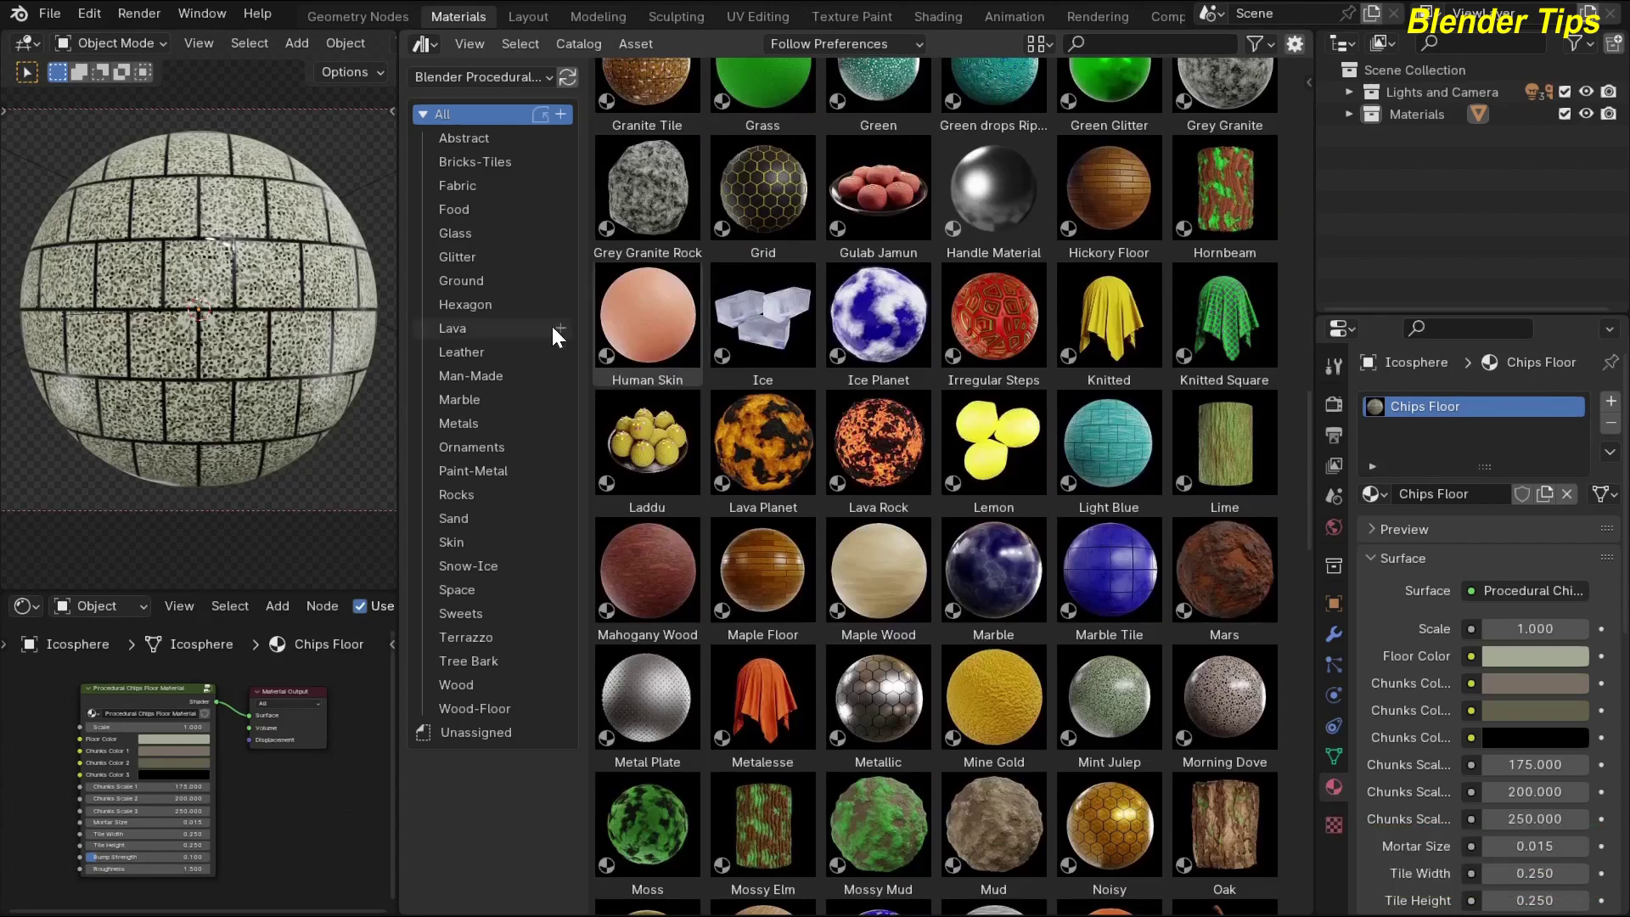
scroll(761, 339, down, 3)
scroll(760, 334, down, 2)
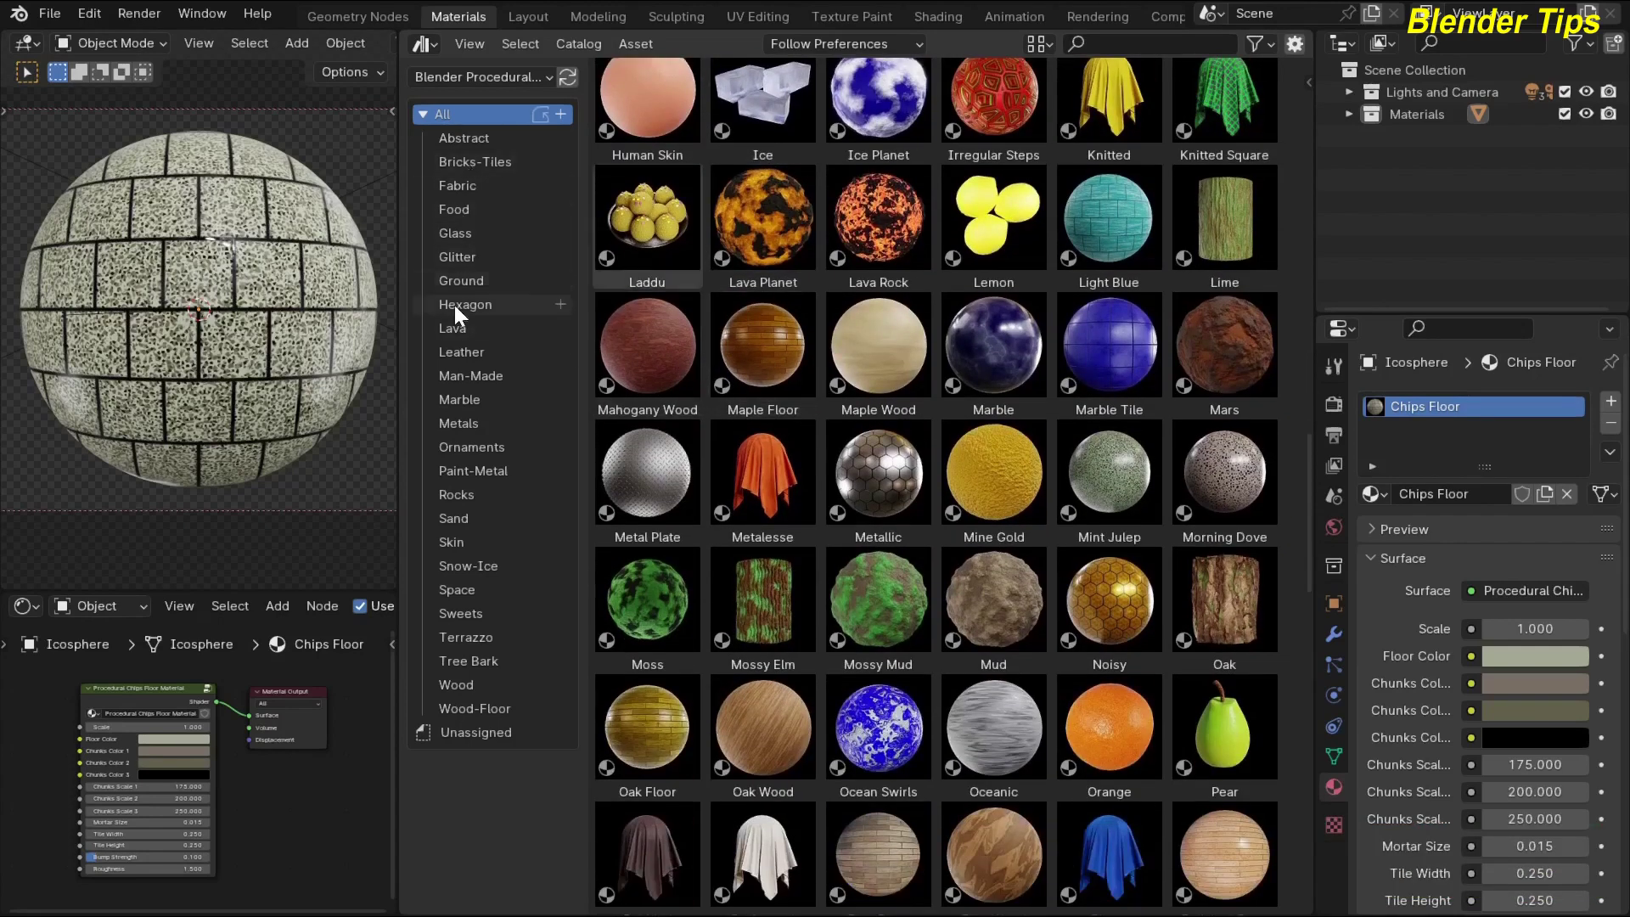
Step: Look through the individual material catalogs of the asset library, from Abstract down to Wood-Floor
click(466, 138)
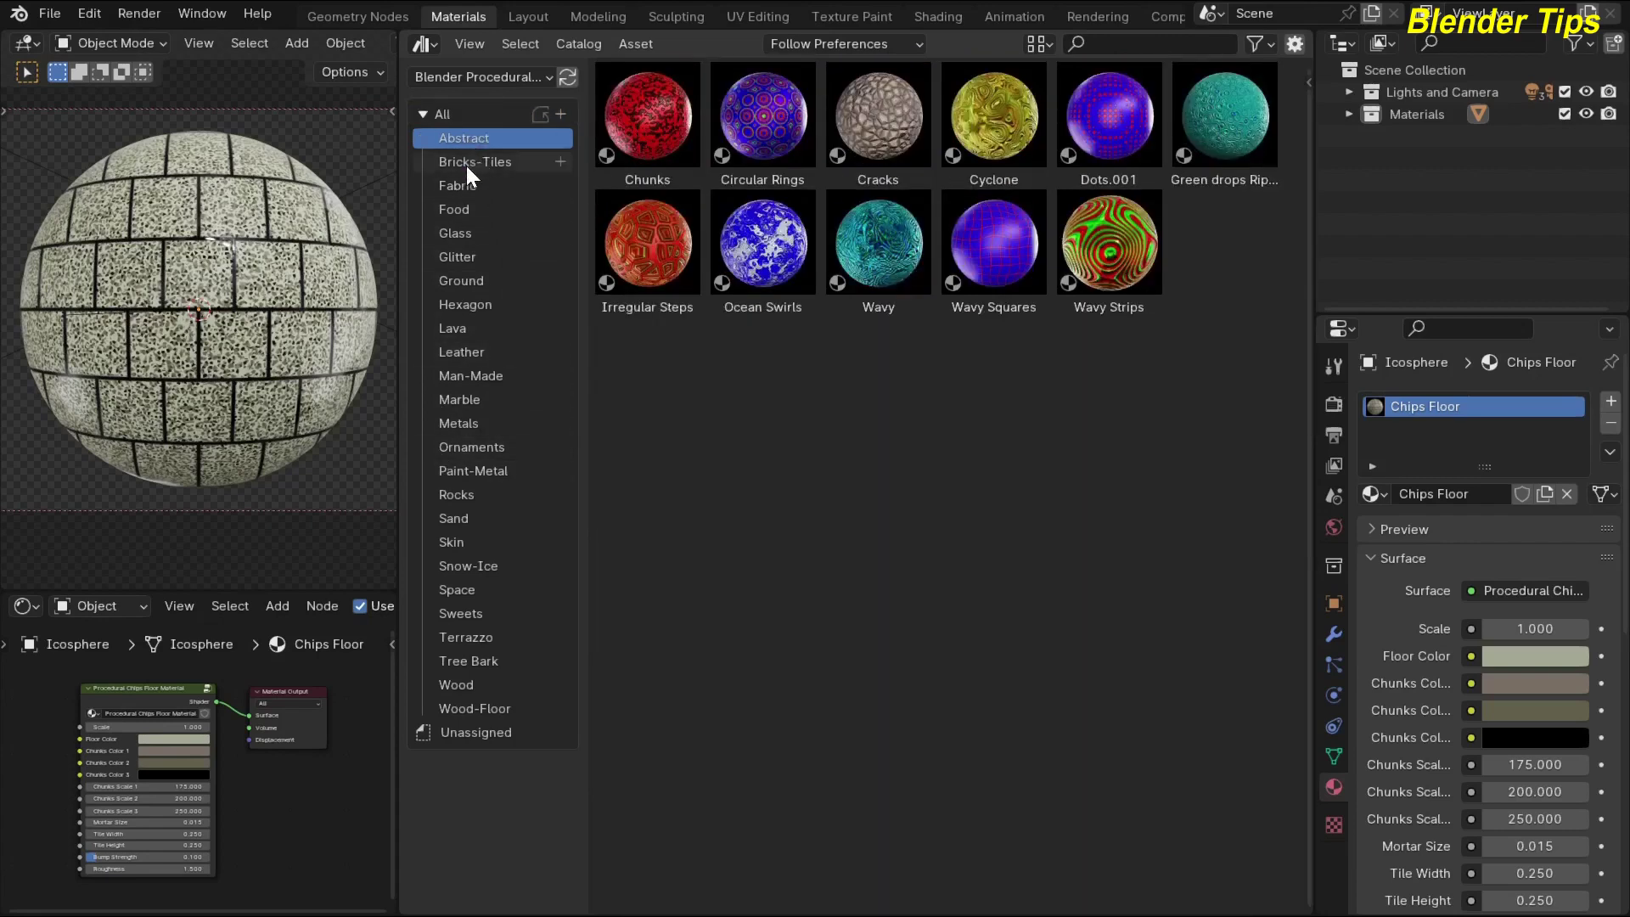
click(466, 164)
click(466, 184)
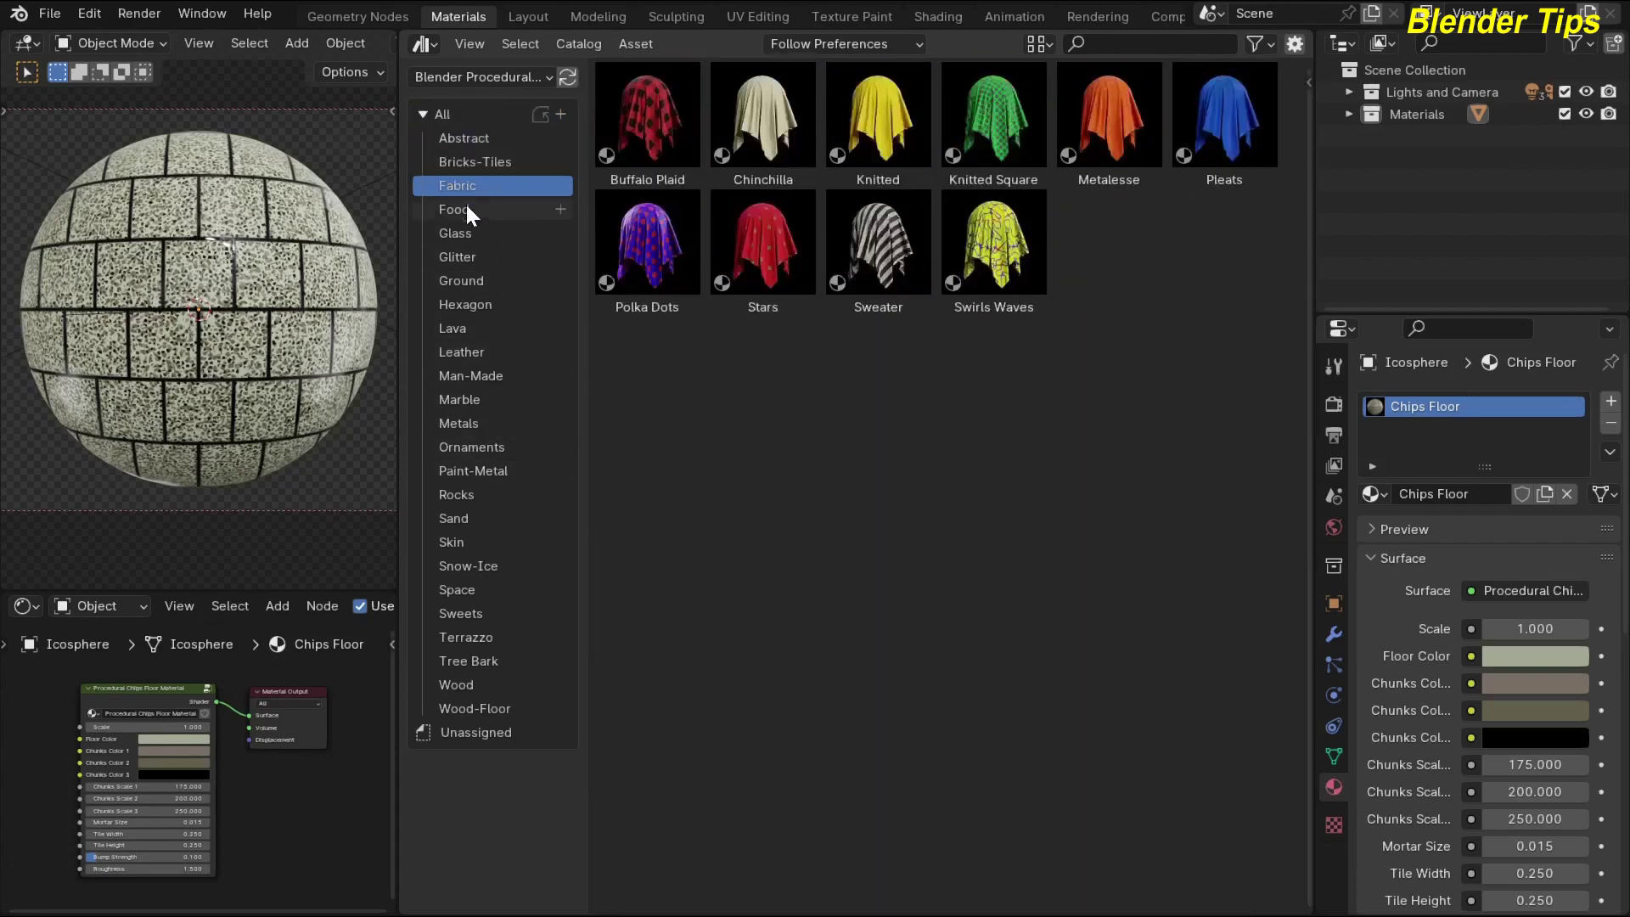
click(466, 209)
click(466, 233)
click(462, 256)
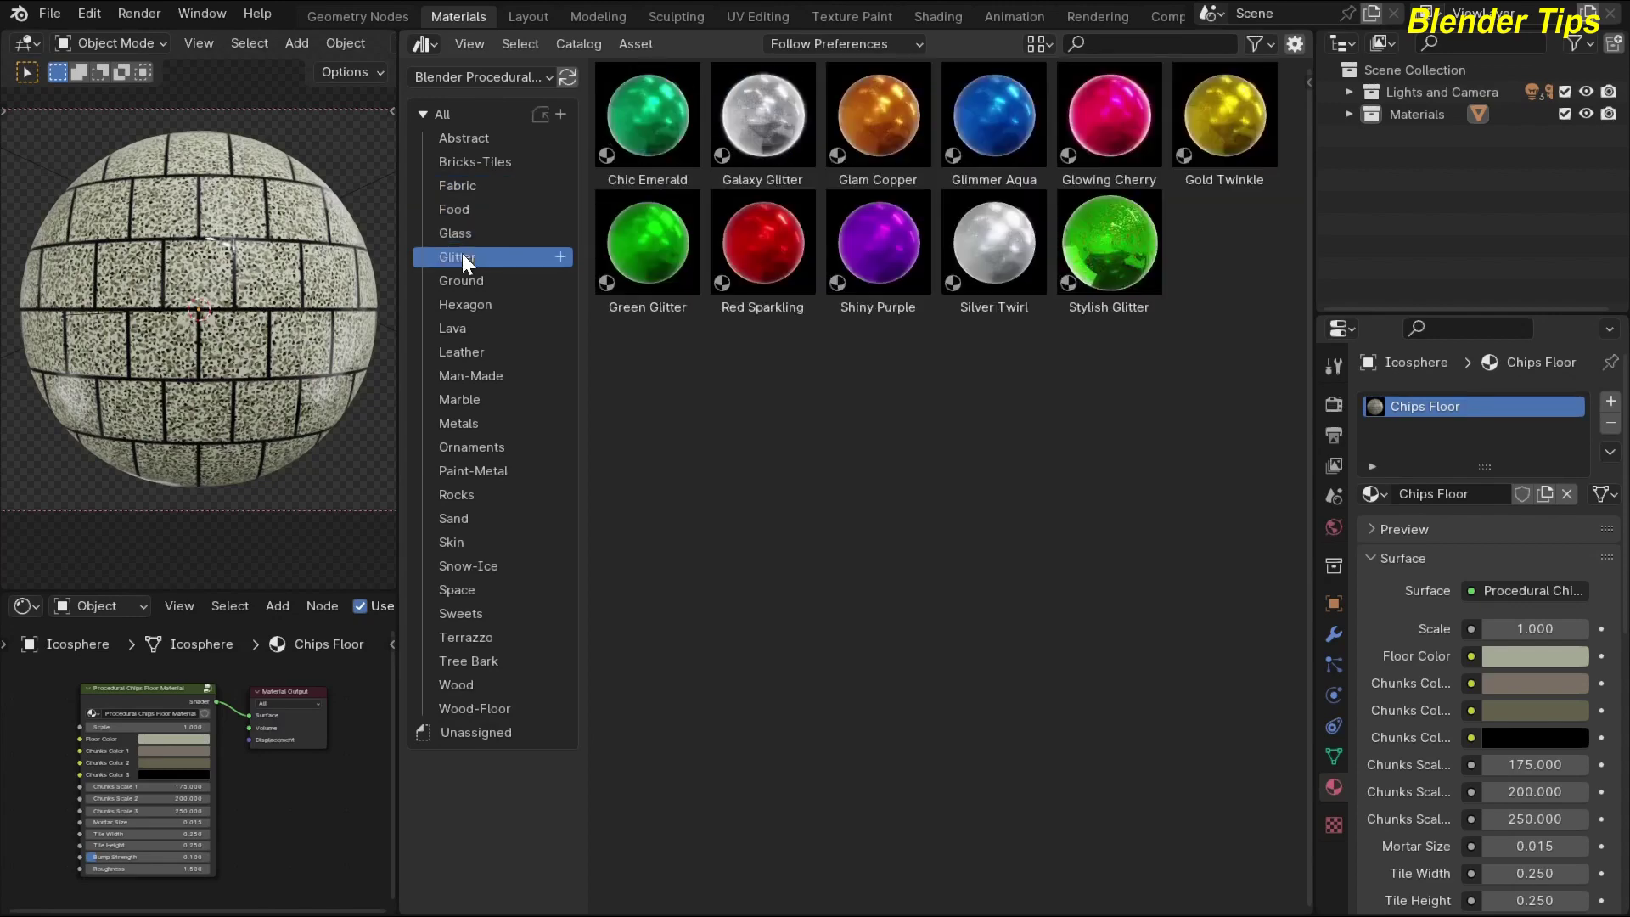
click(467, 303)
click(465, 375)
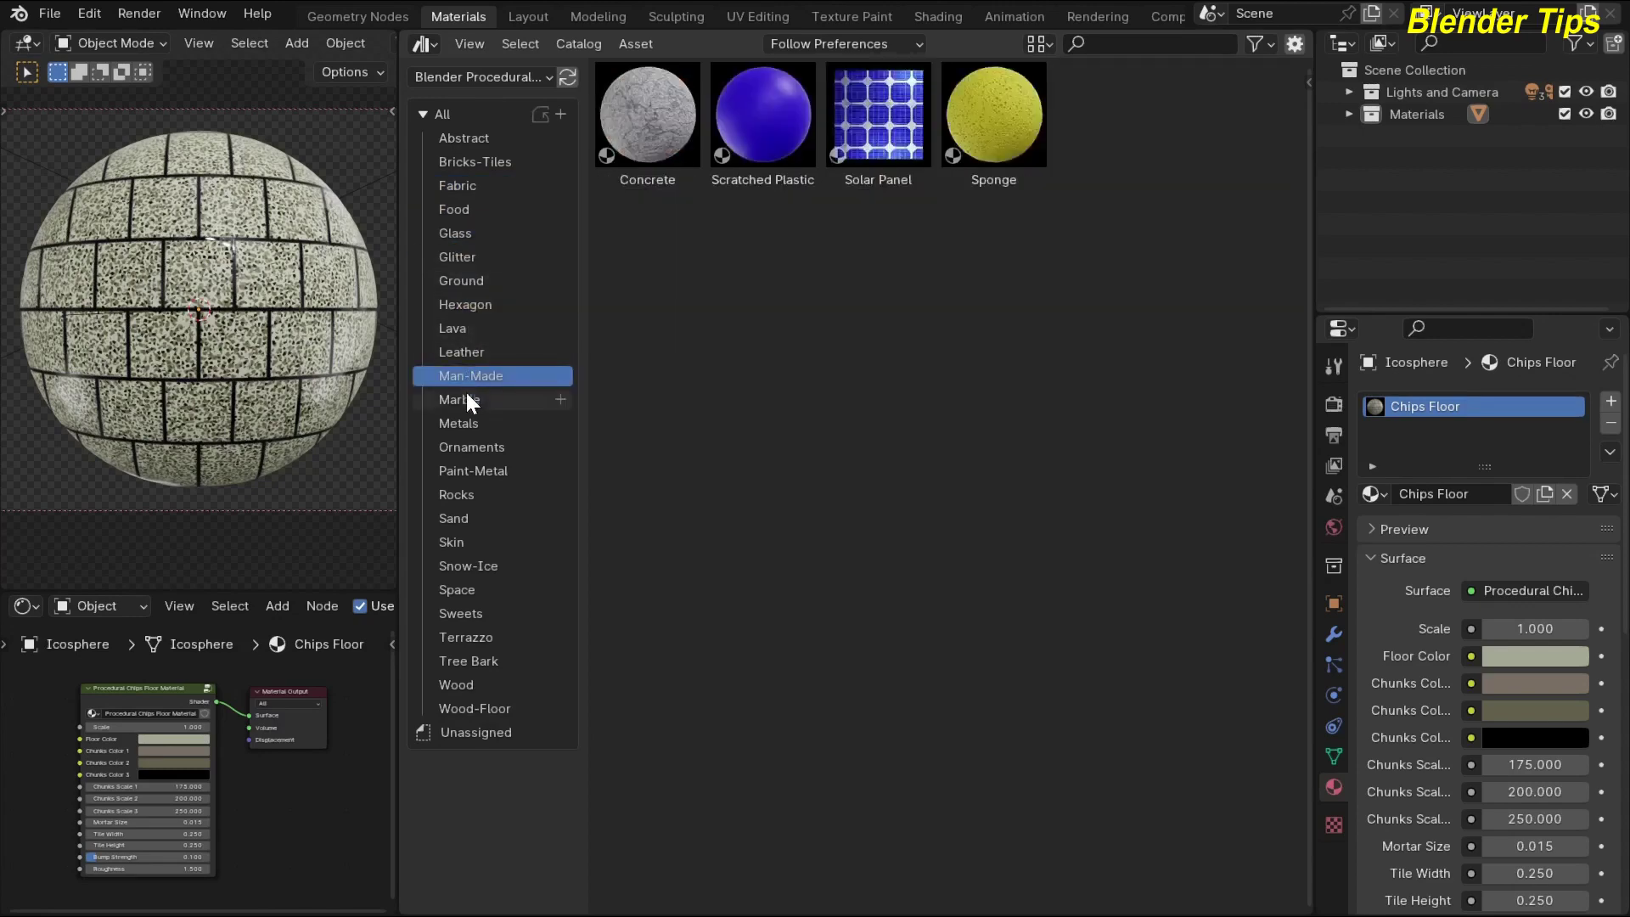
click(466, 400)
click(475, 447)
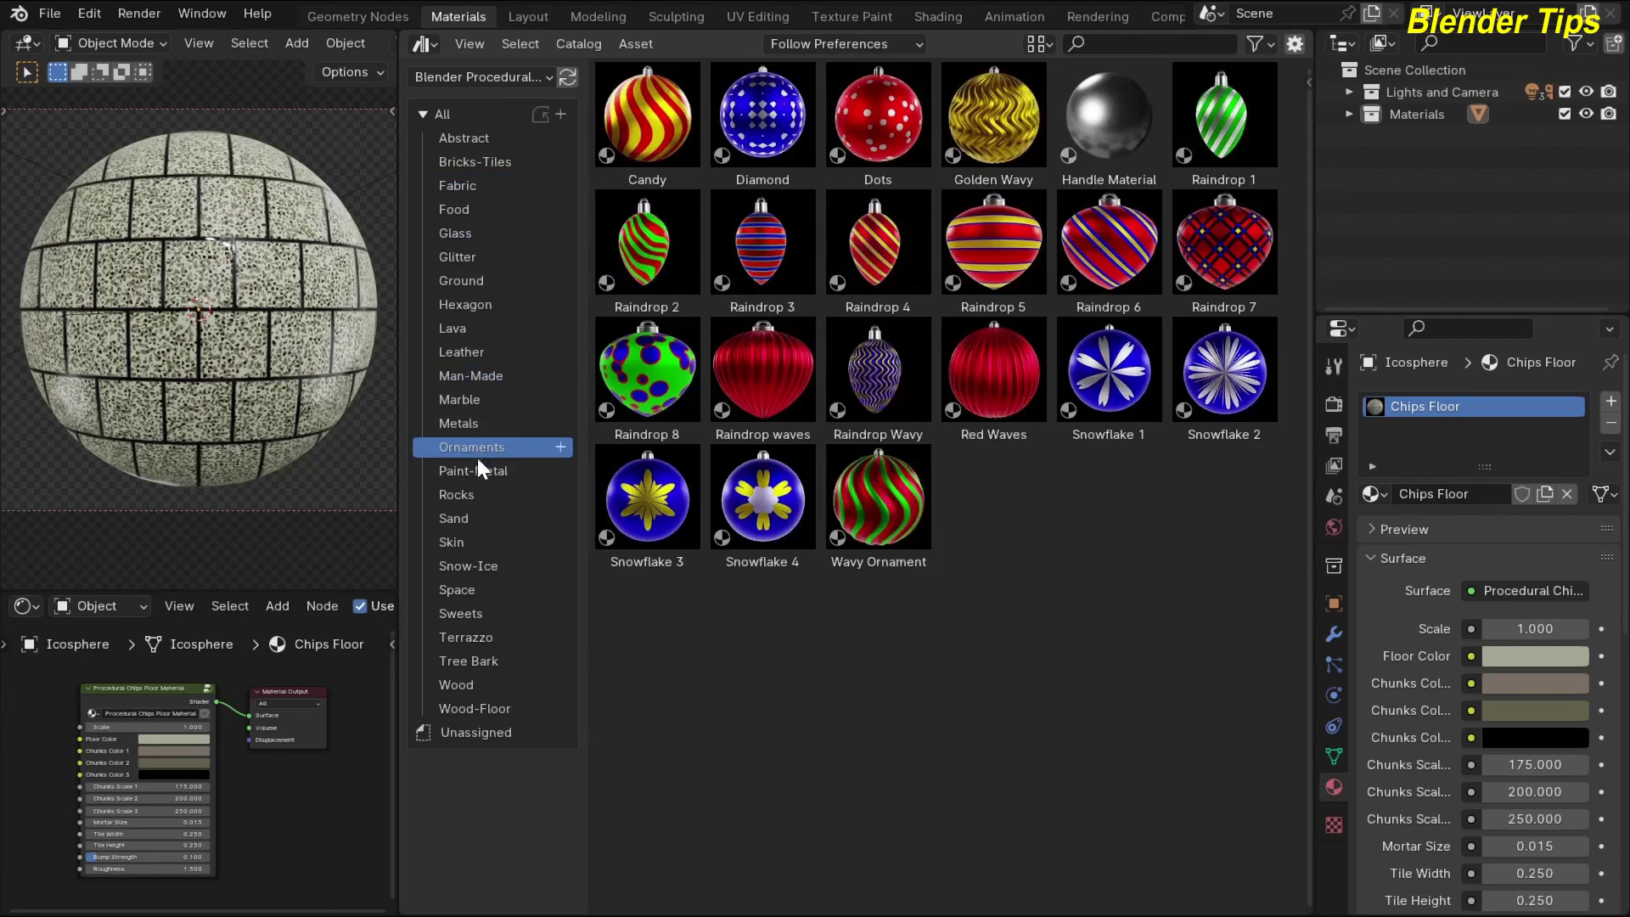
click(477, 472)
click(472, 495)
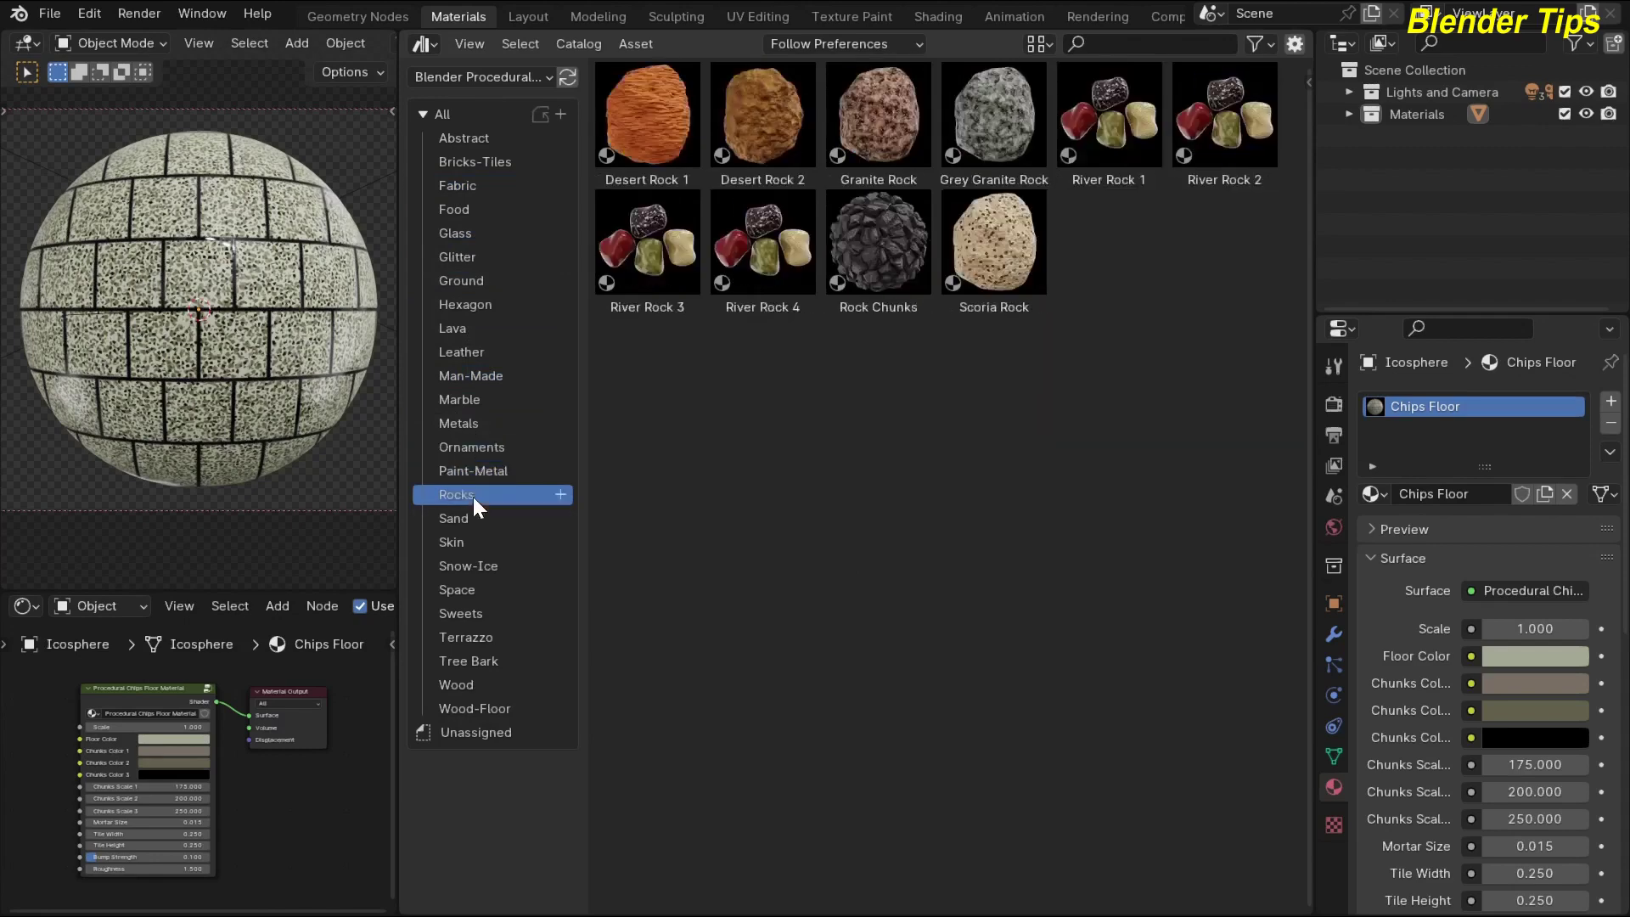
click(457, 540)
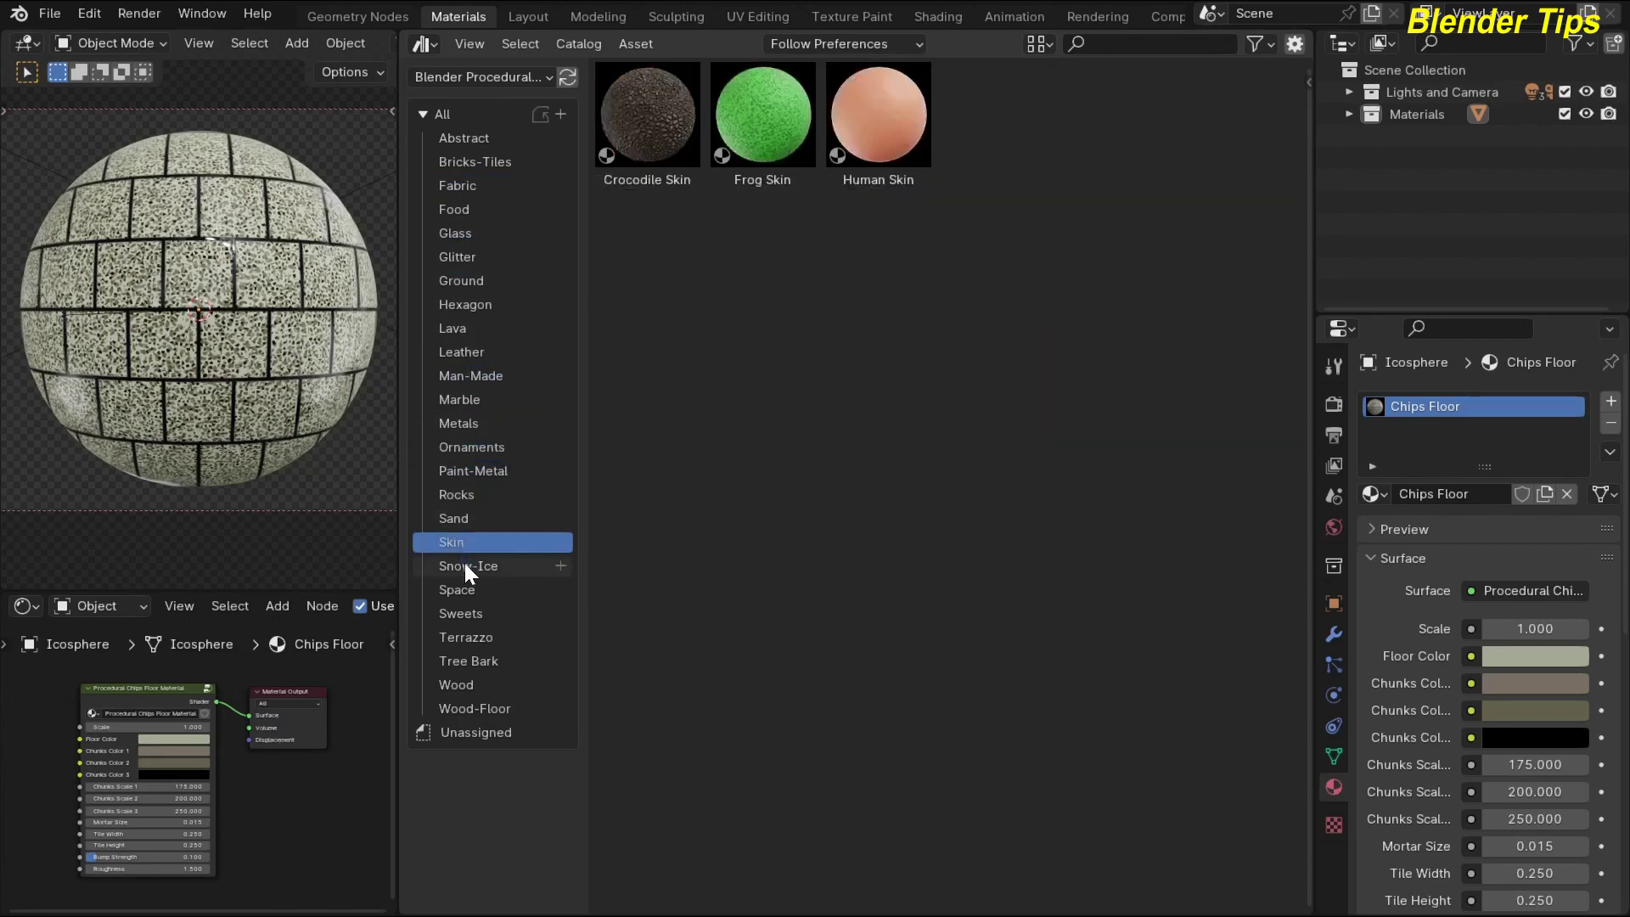
click(466, 565)
click(471, 611)
click(473, 634)
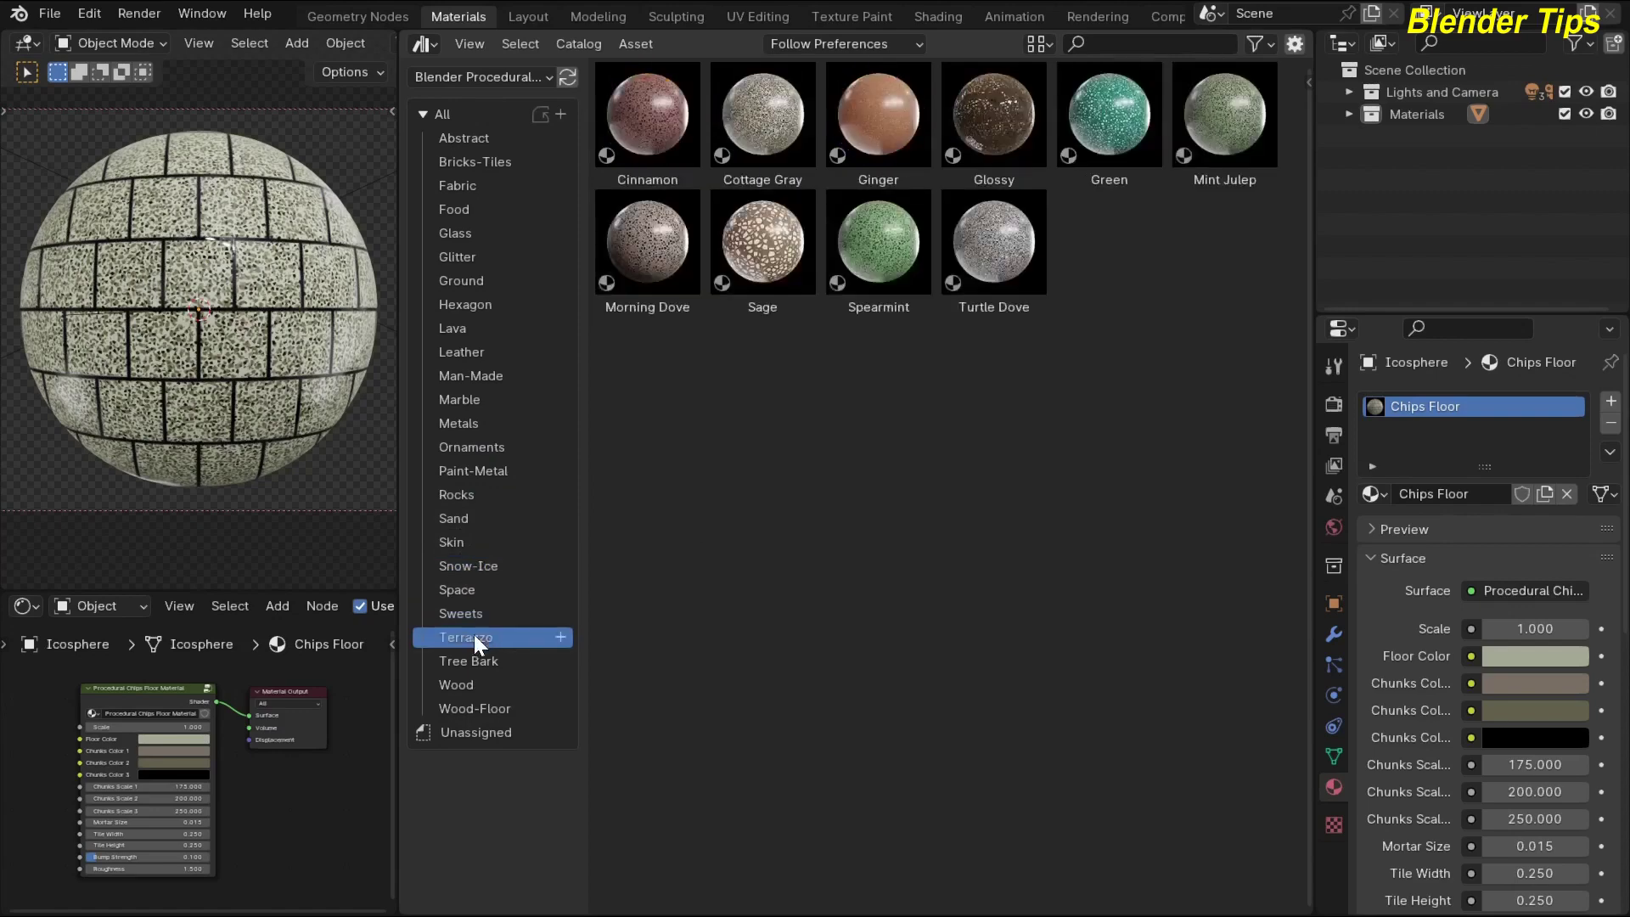
click(469, 658)
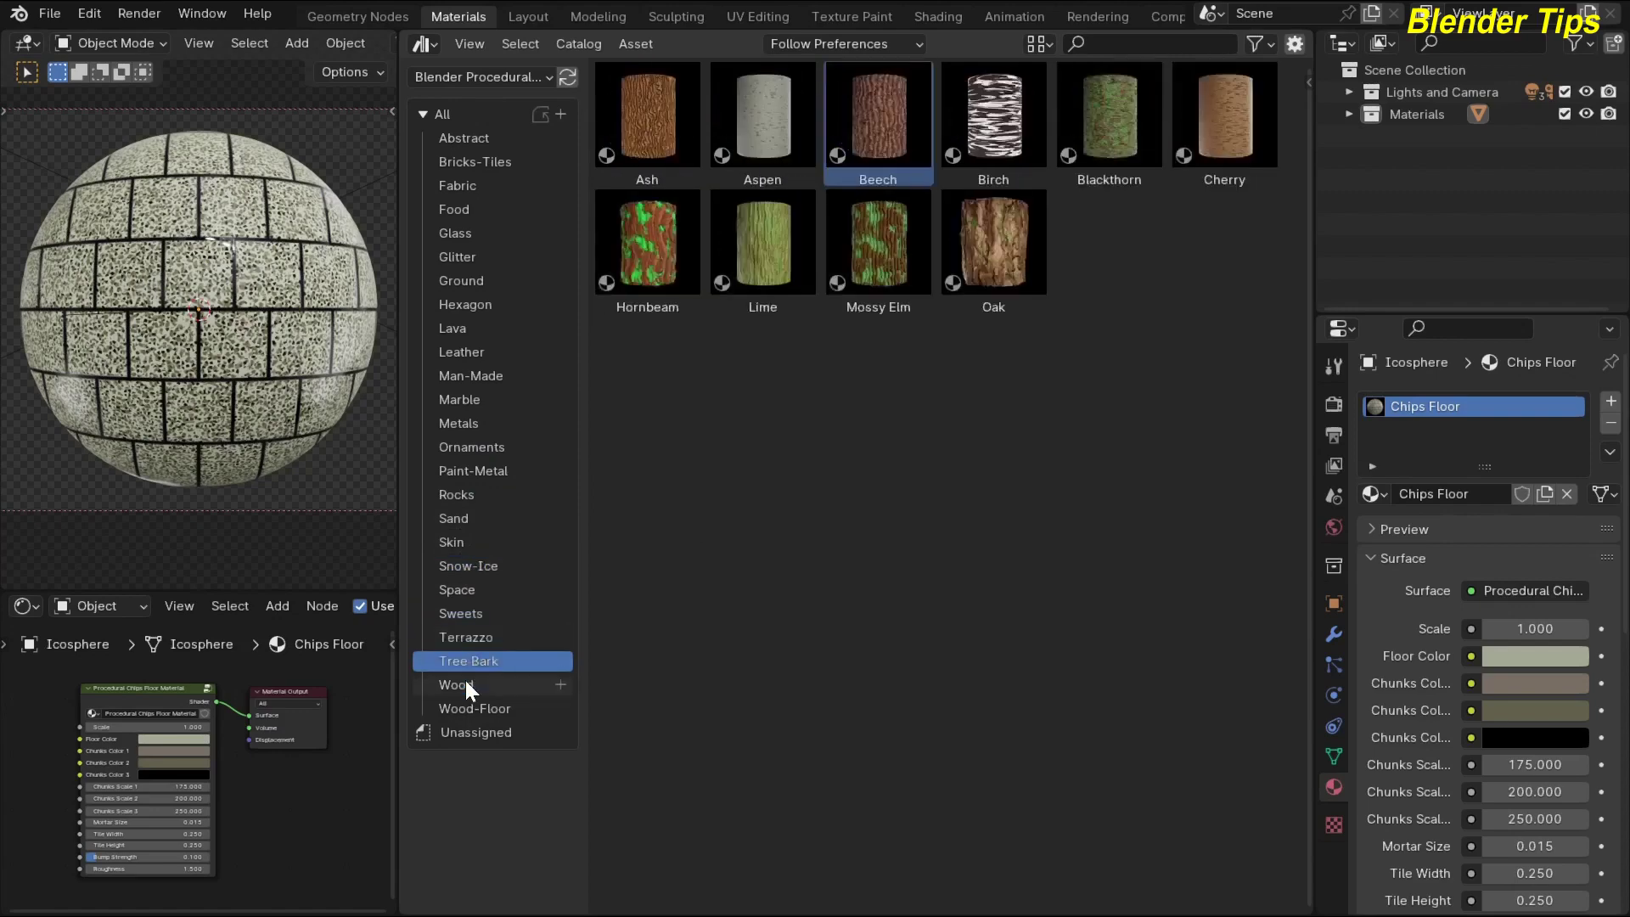
click(465, 683)
click(465, 705)
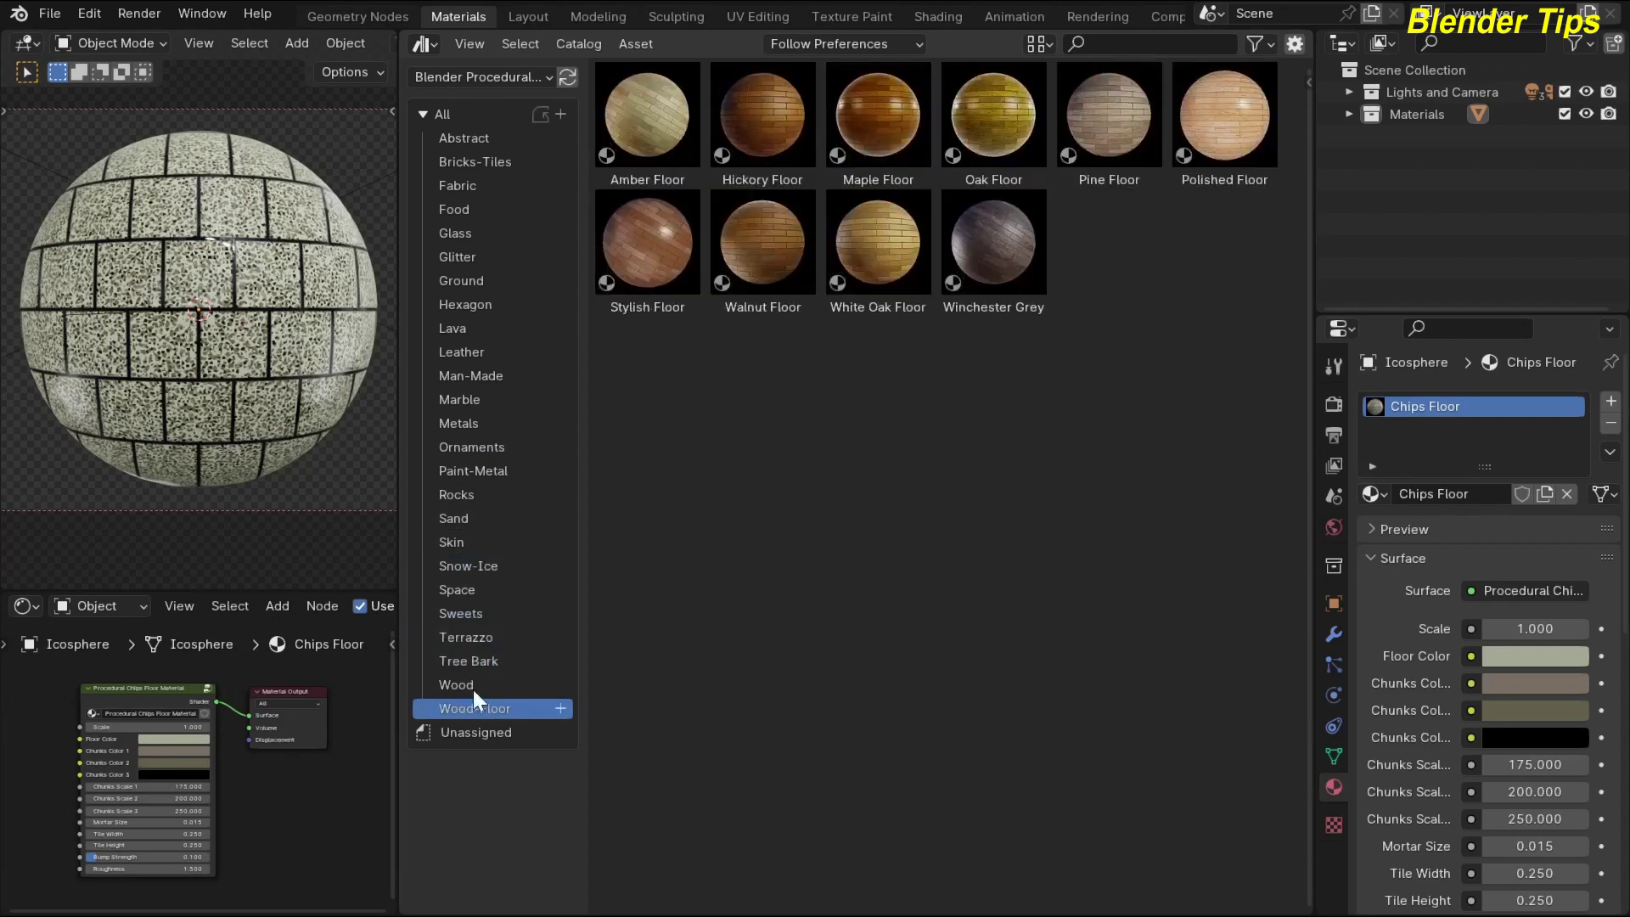
Step: Show the materials of all catalogs again and review the previews back towards the start of the list
click(447, 114)
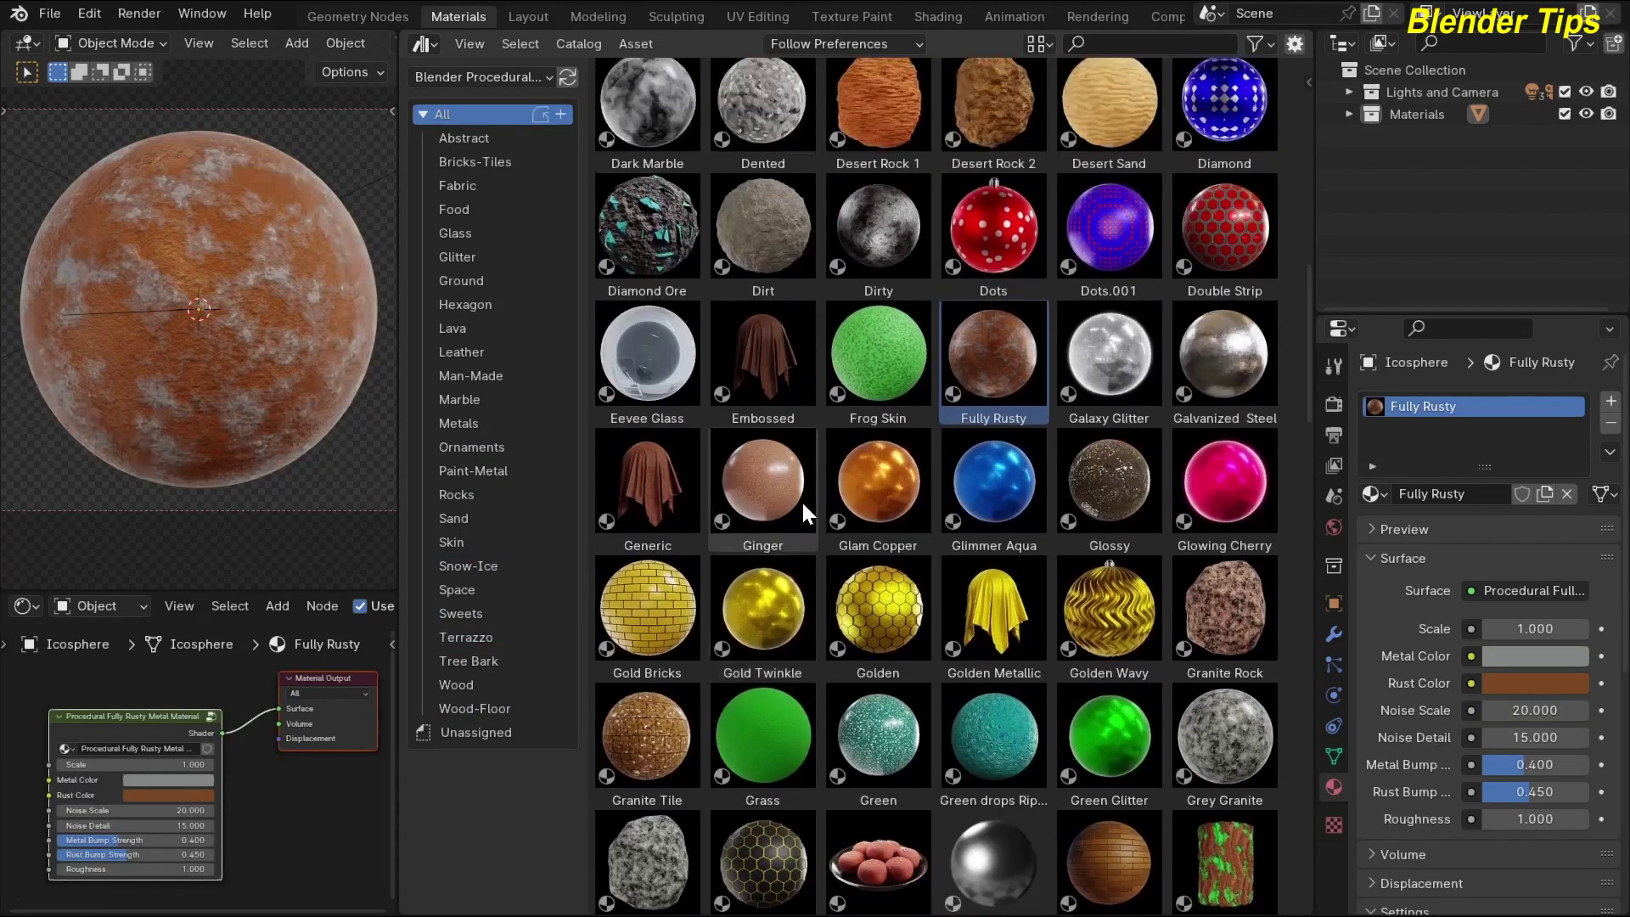
scroll(801, 499, up, 4)
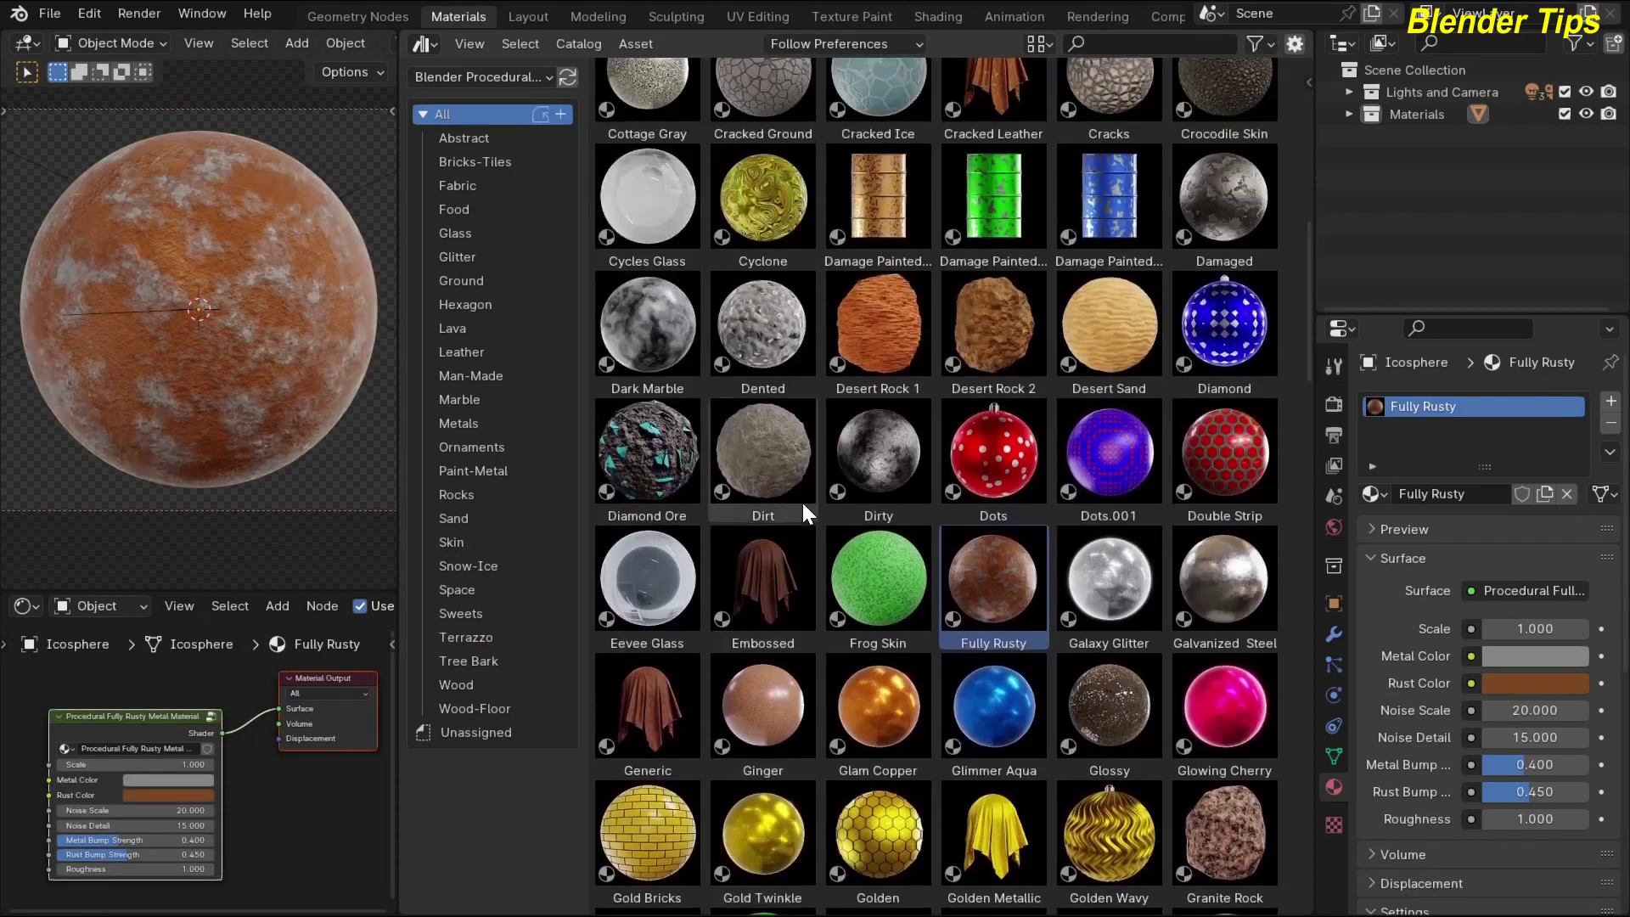
scroll(802, 503, up, 5)
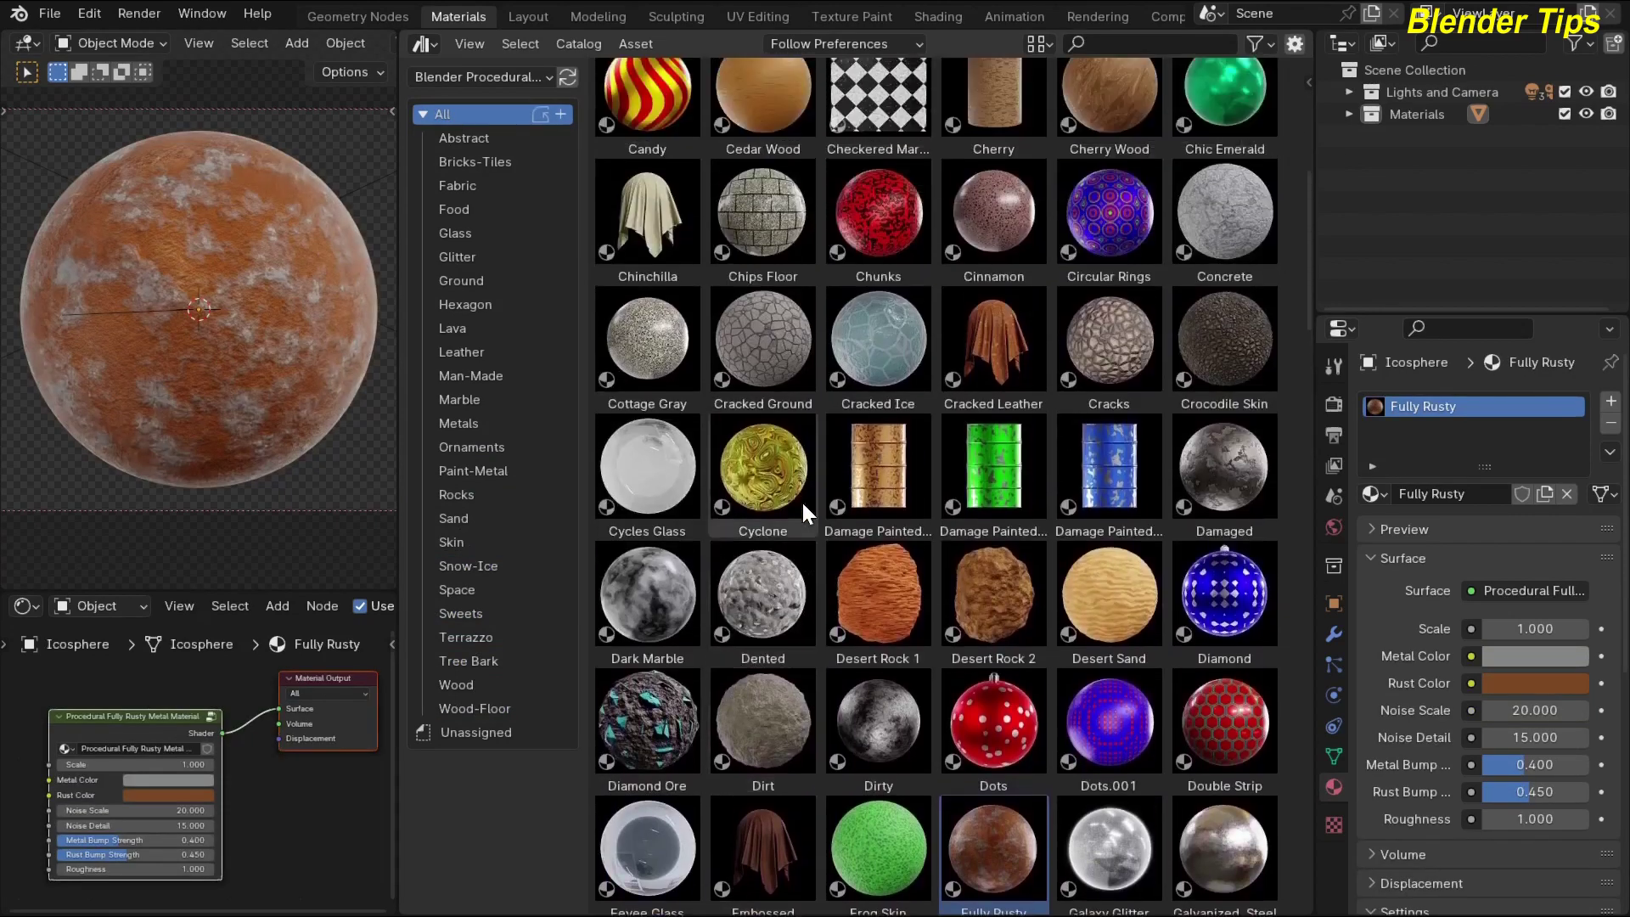
scroll(801, 501, up, 5)
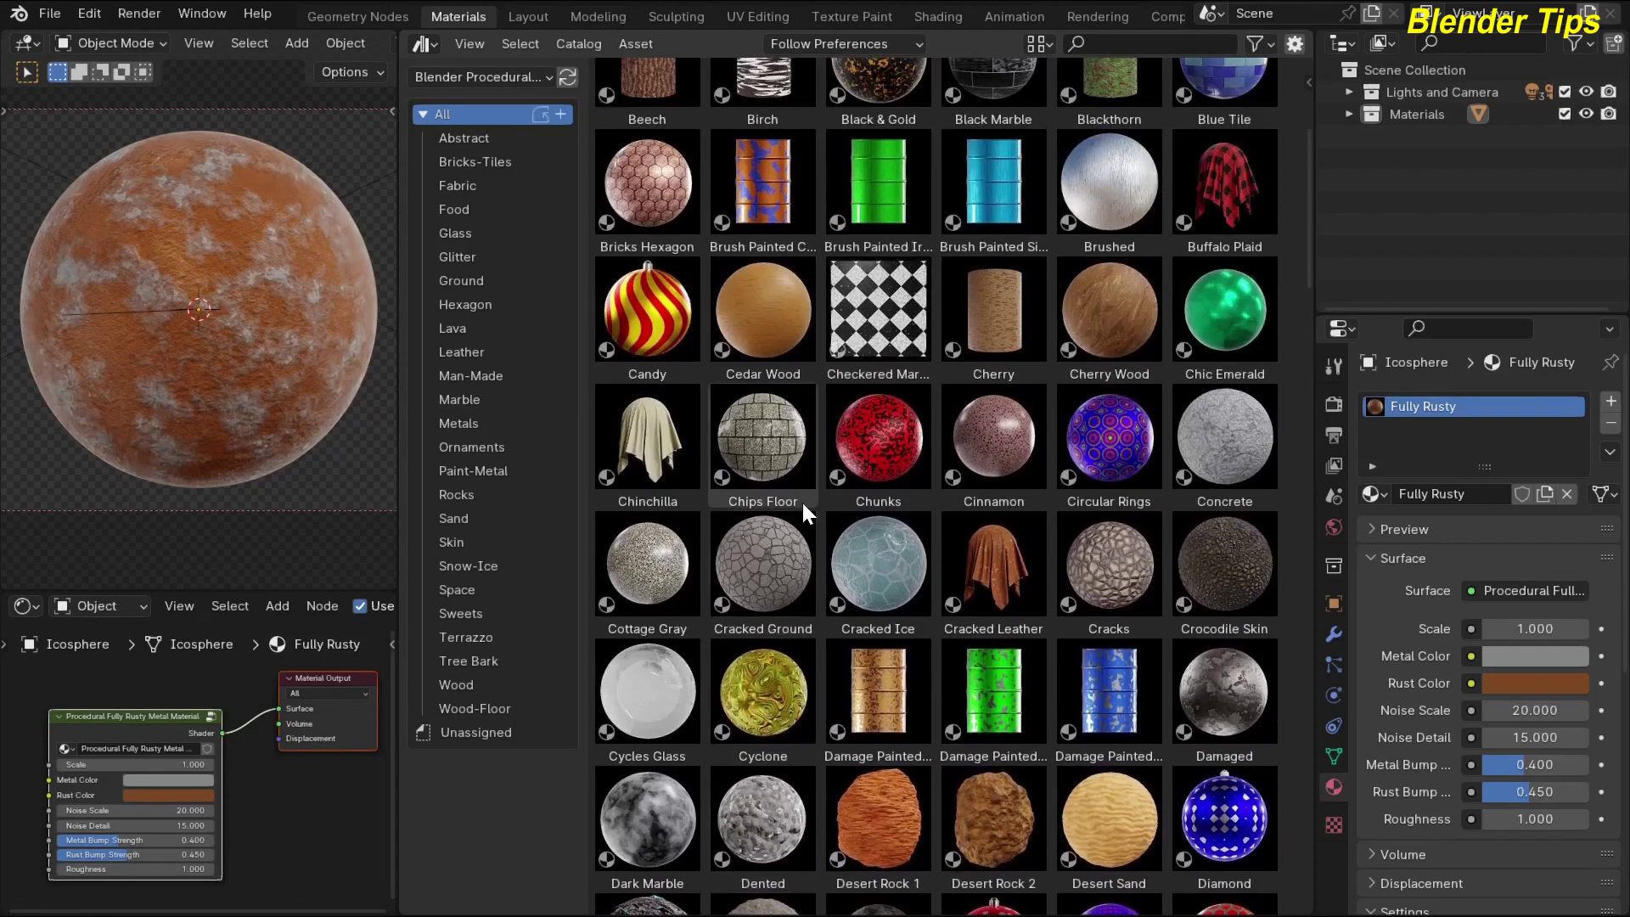
scroll(834, 501, up, 5)
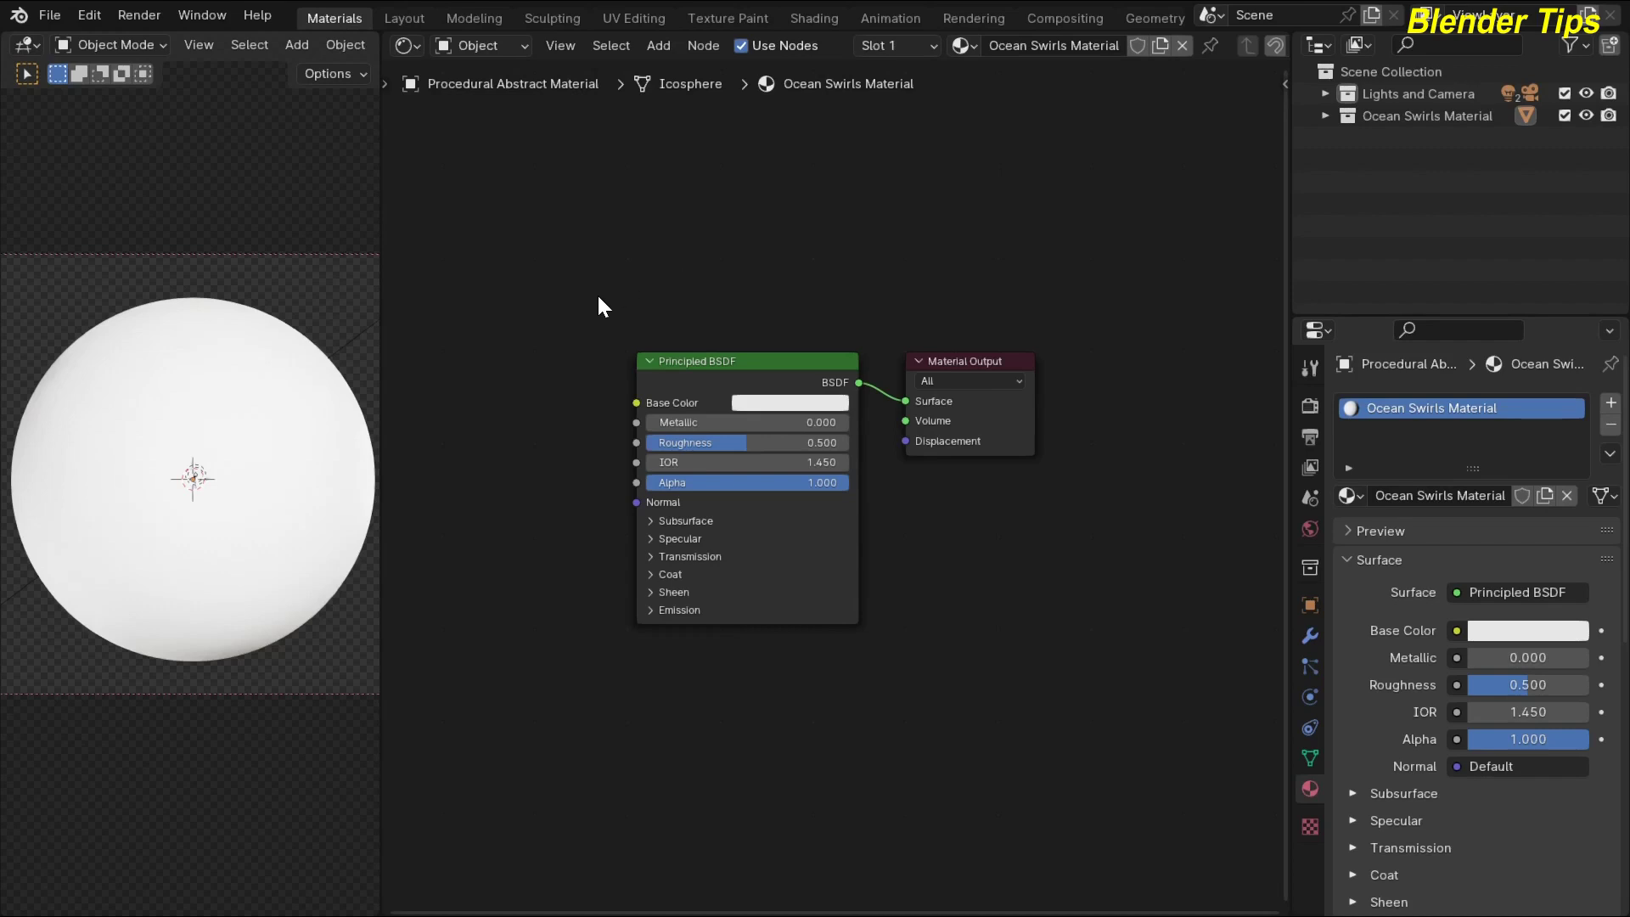
Step: Add a Noise Texture node to the Ocean Swirls Material, placed ahead of the Principled BSDF node
middle_drag(598, 297, 752, 231)
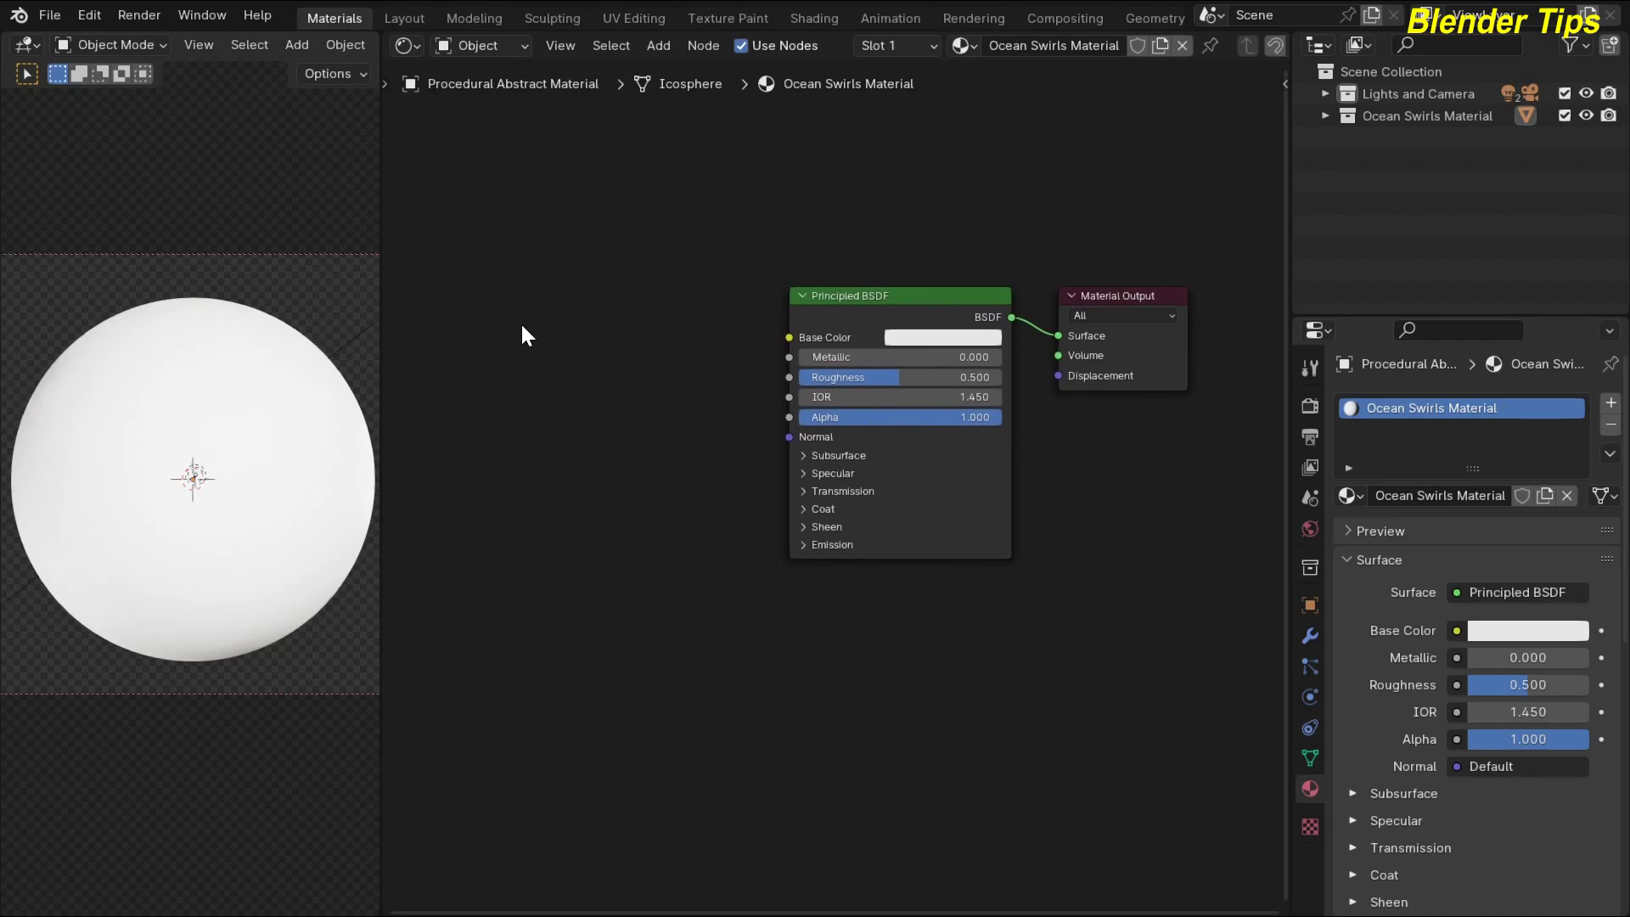
key(shift+a)
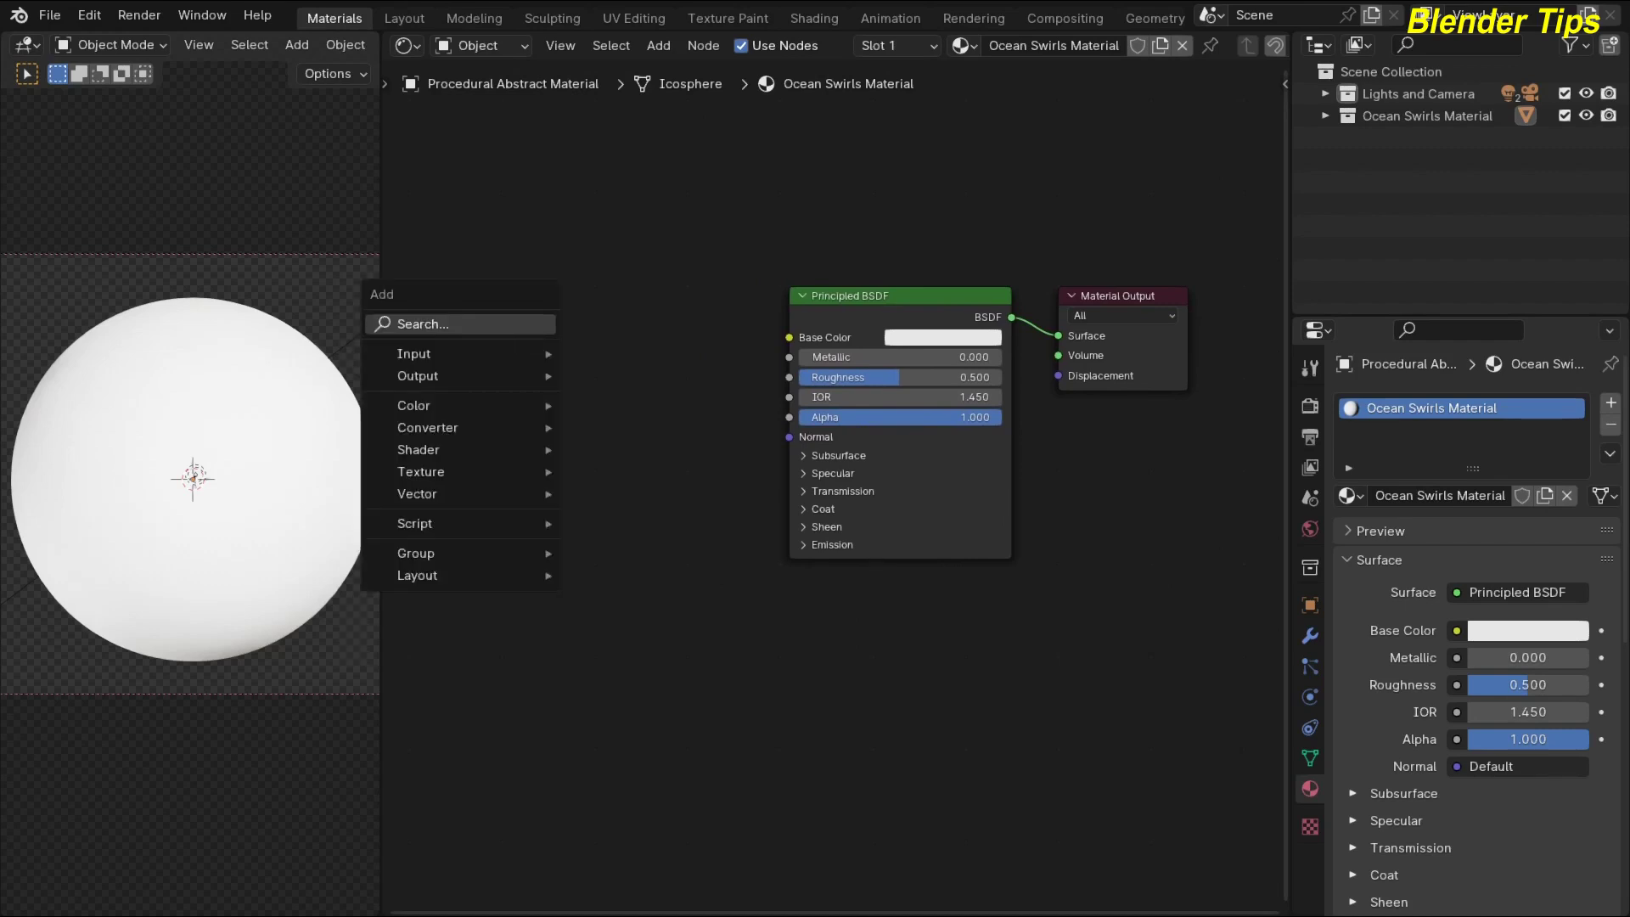
text(nois)
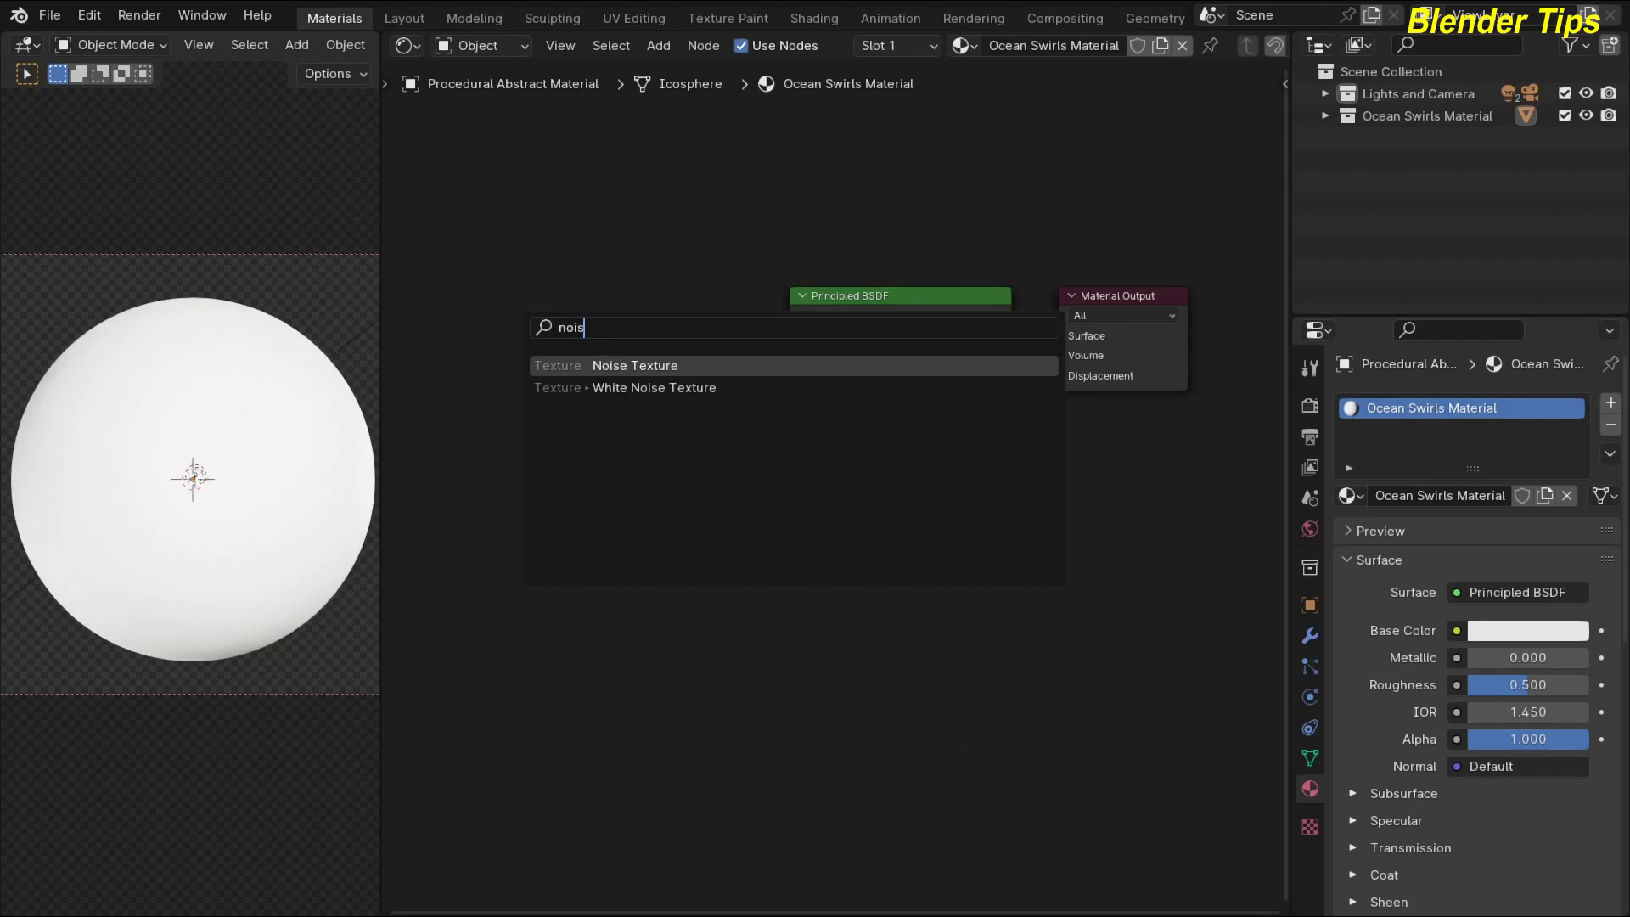
key(Return)
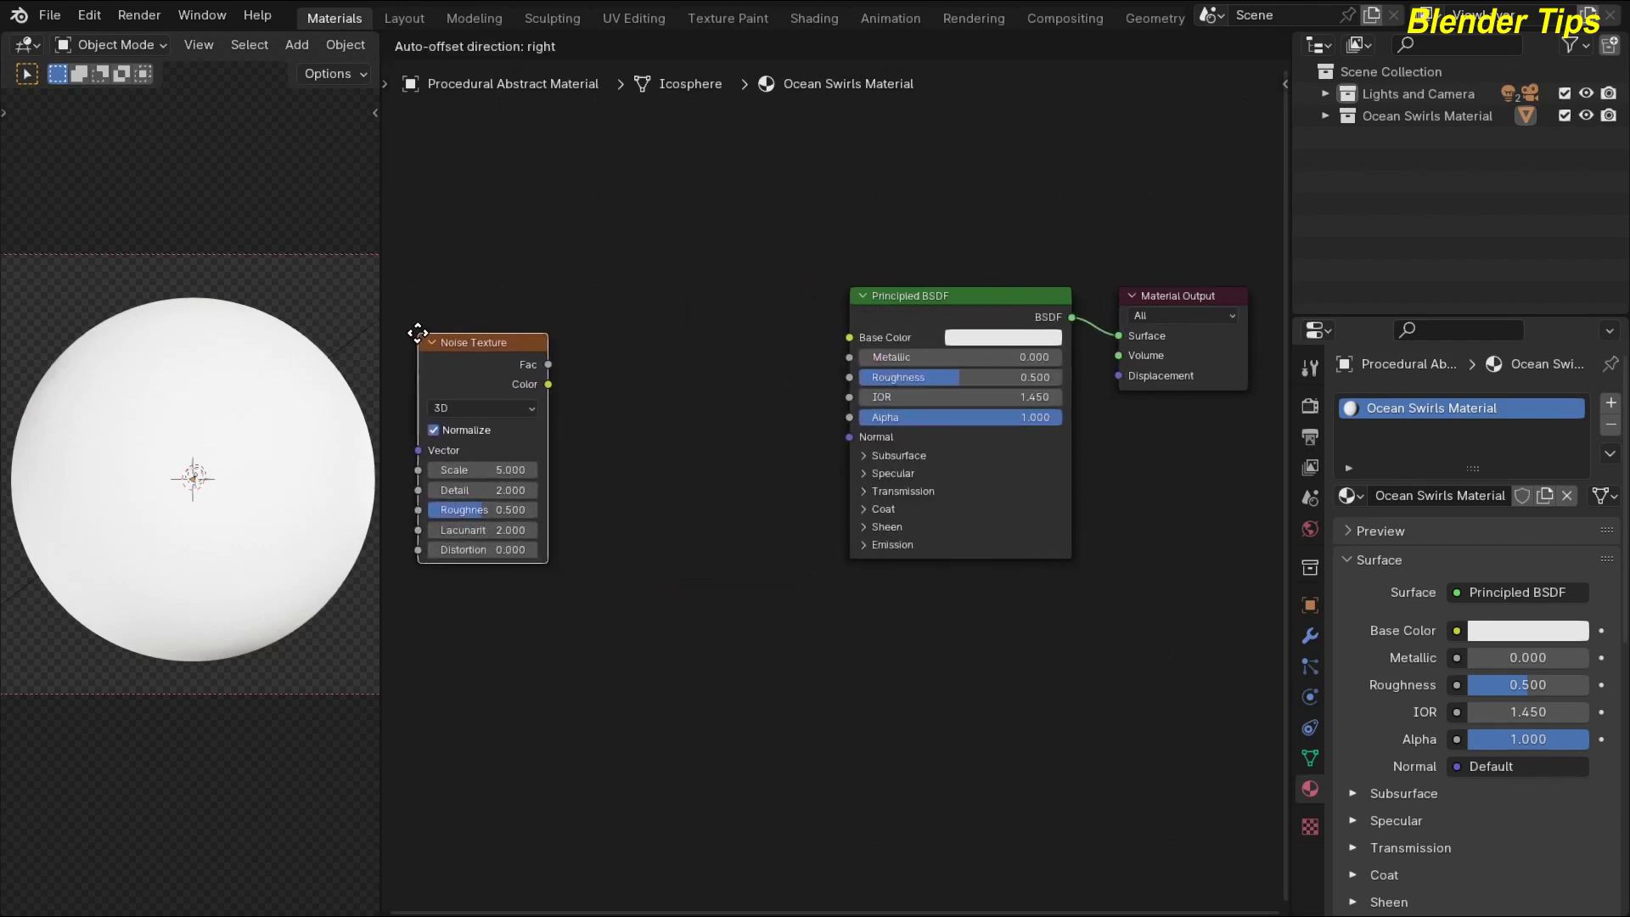
click(432, 330)
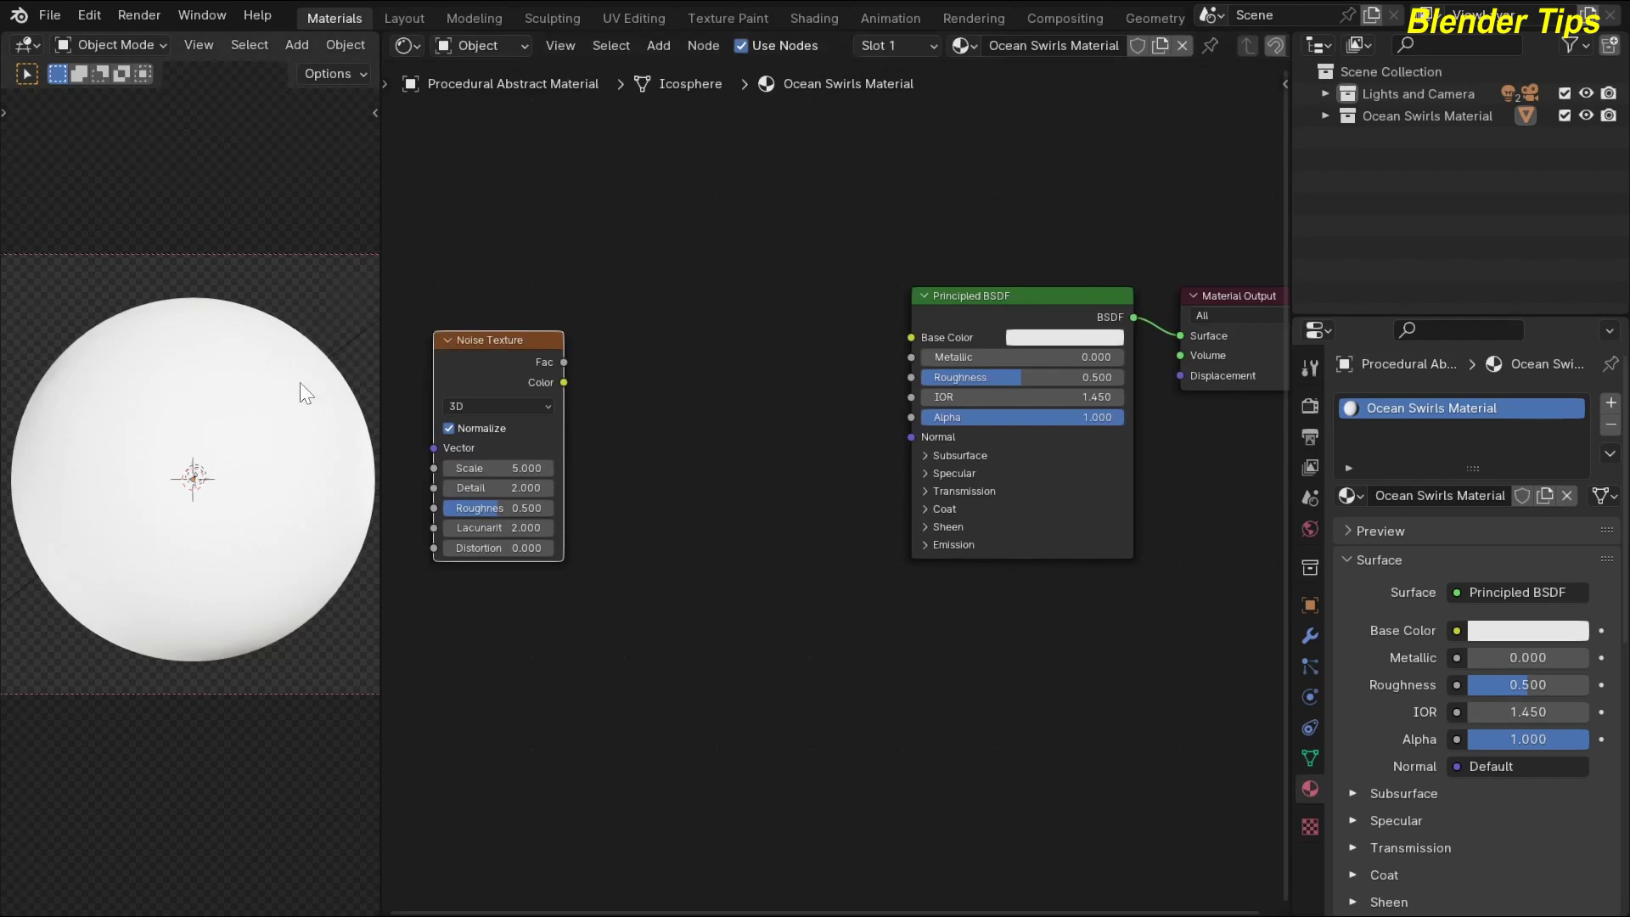
Step: Enable the Screencast Keys display in the 3D viewport
key(n)
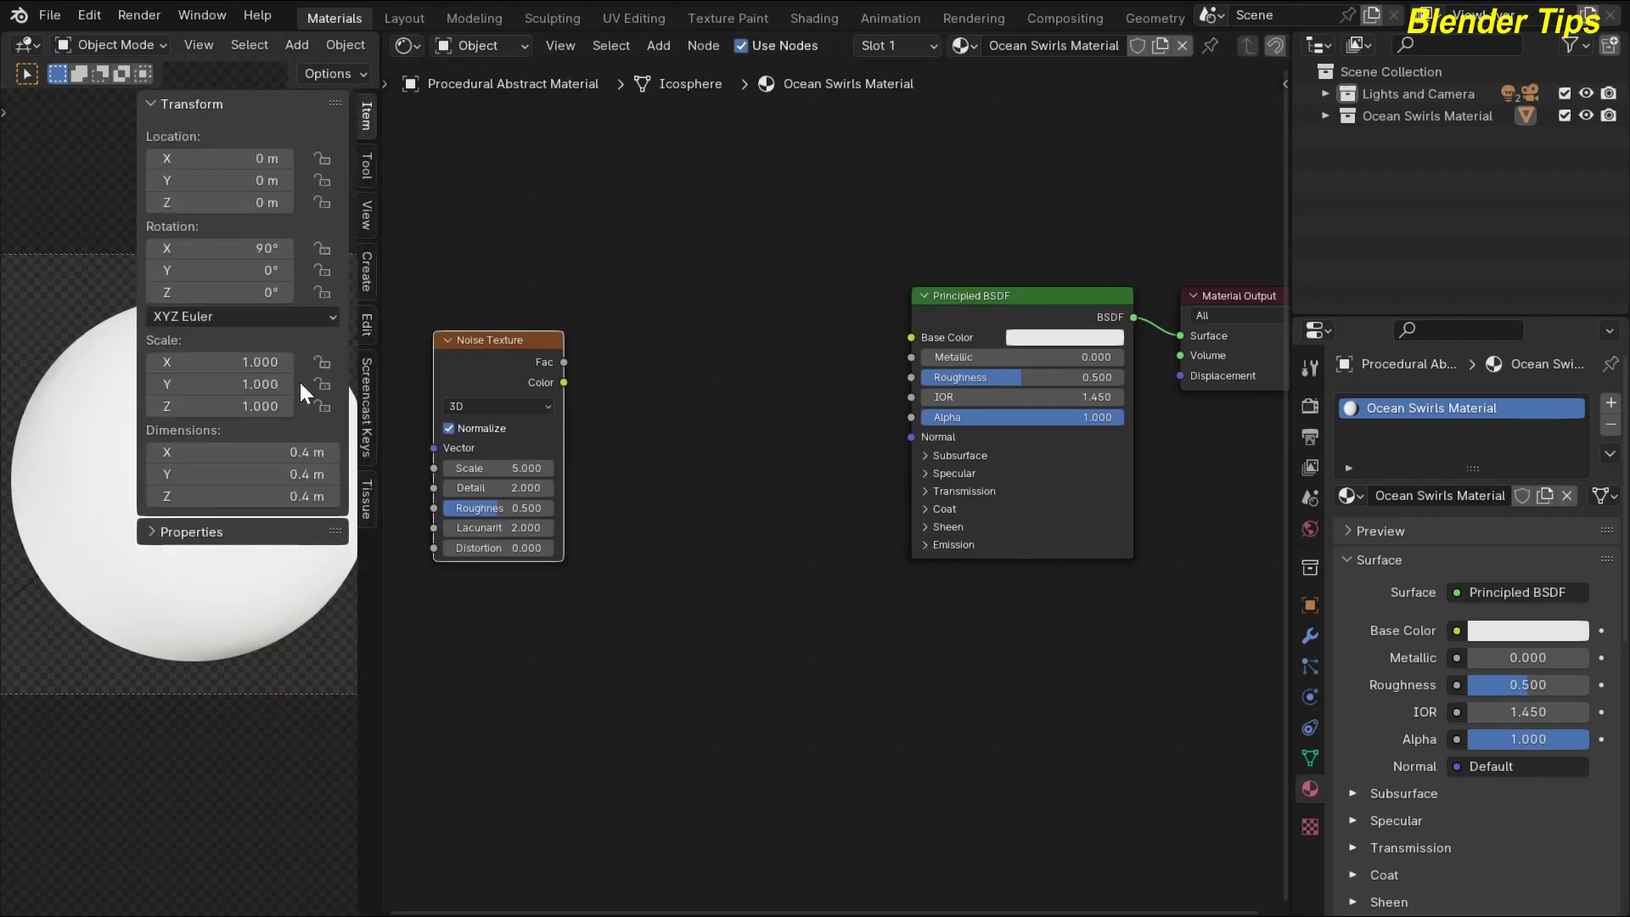
click(370, 395)
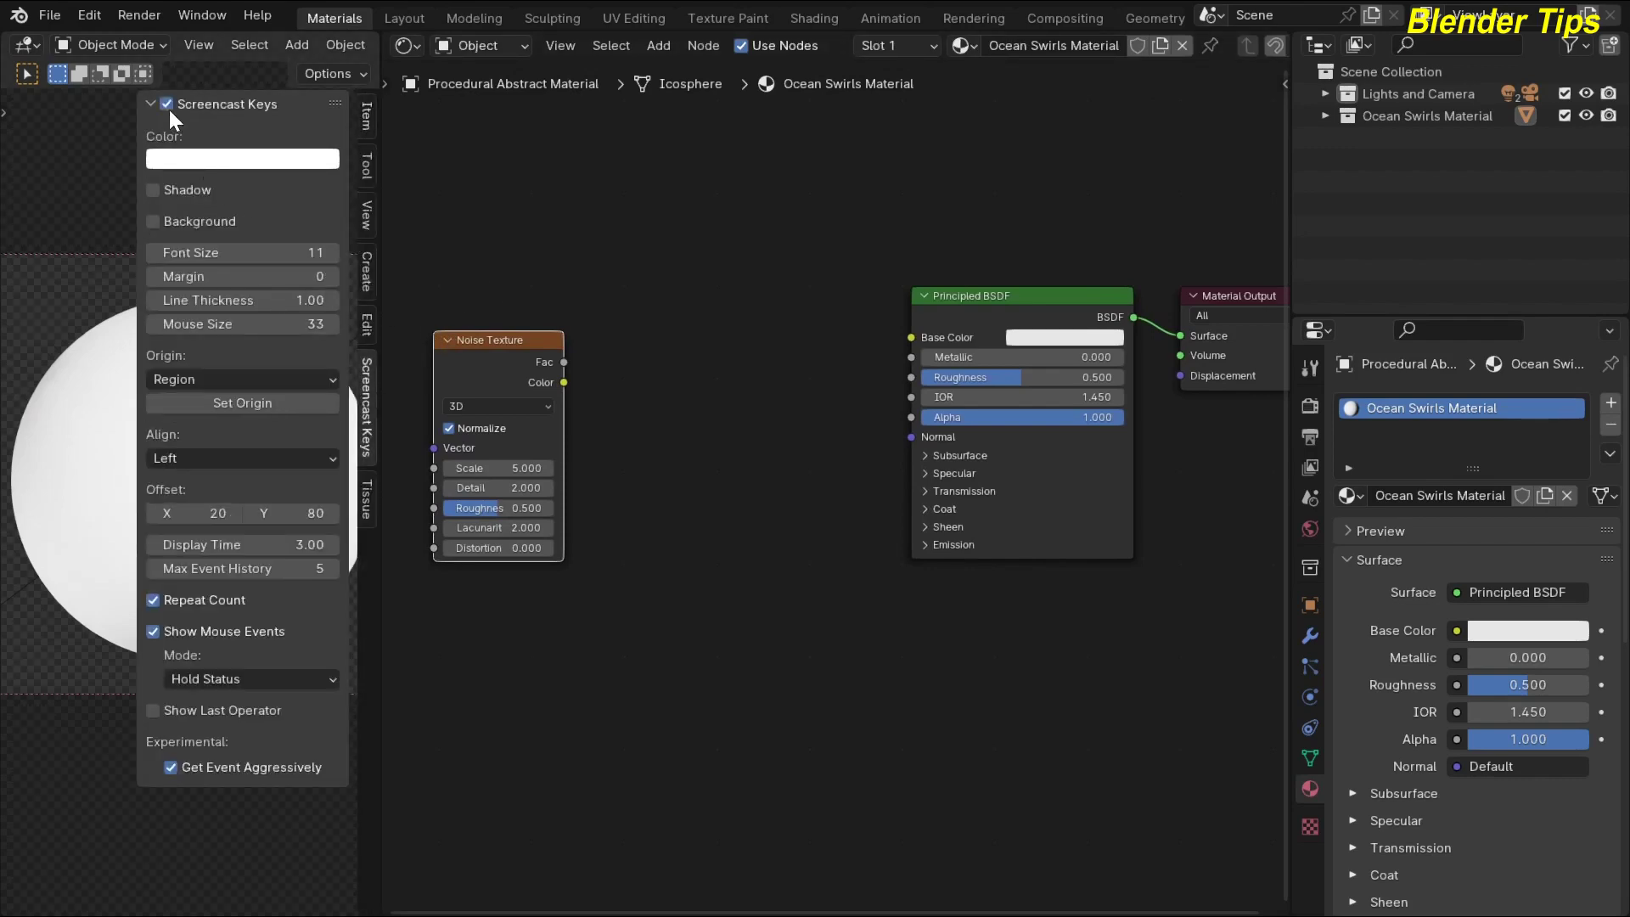
key(n)
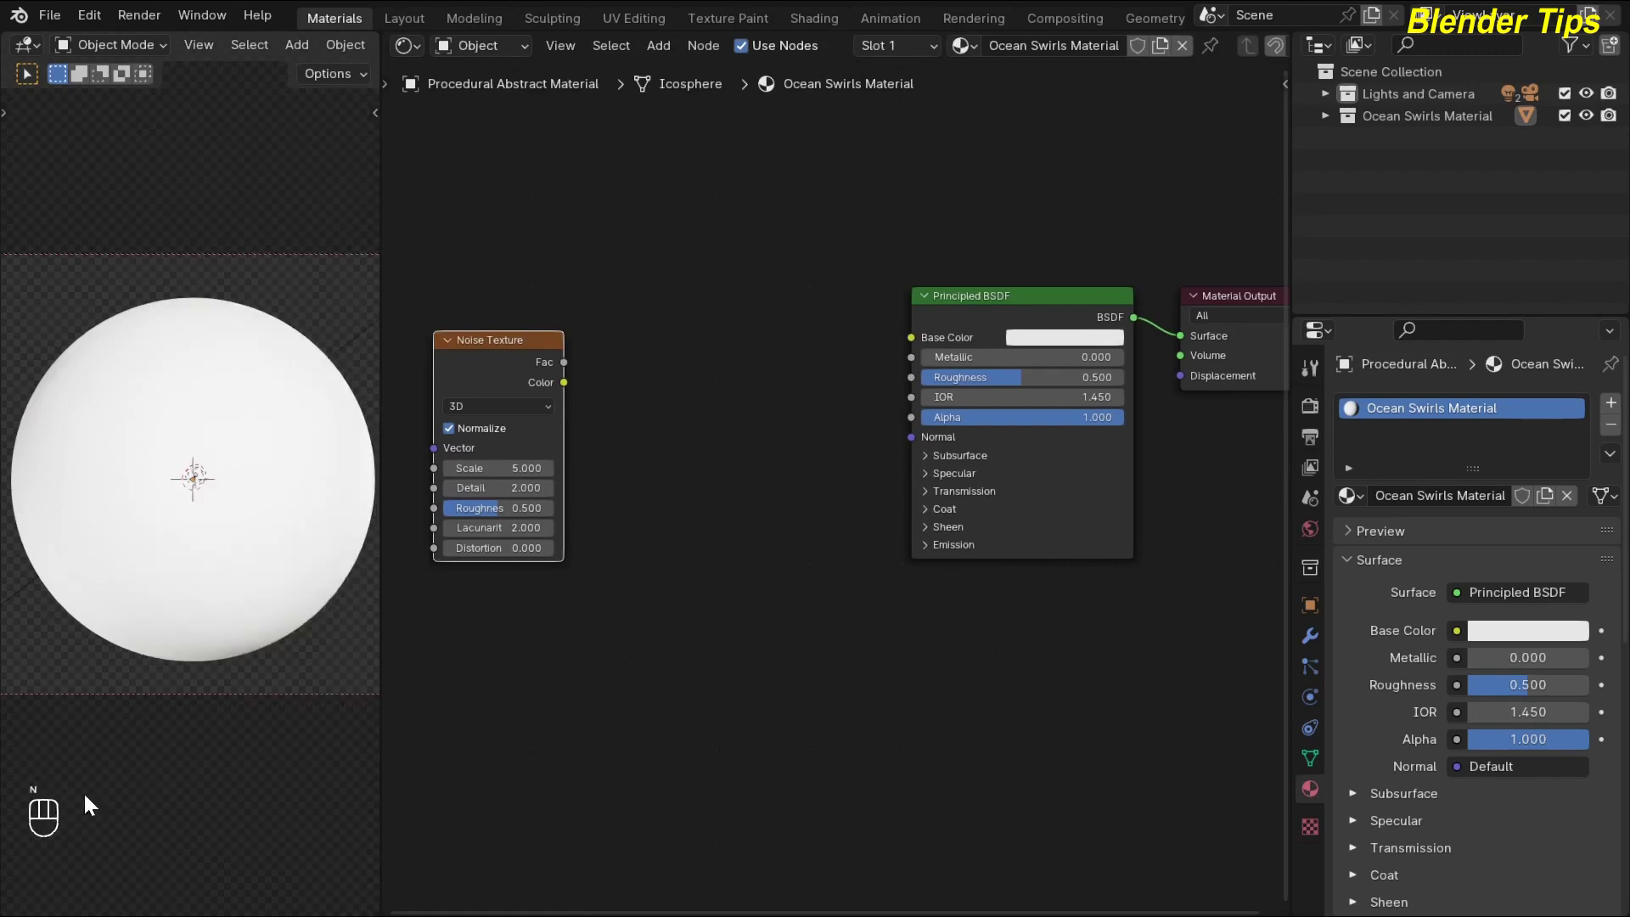
Step: Add connected Texture Coordinate and Mapping nodes ahead of the Noise Texture node
middle_drag(663, 505, 798, 496)
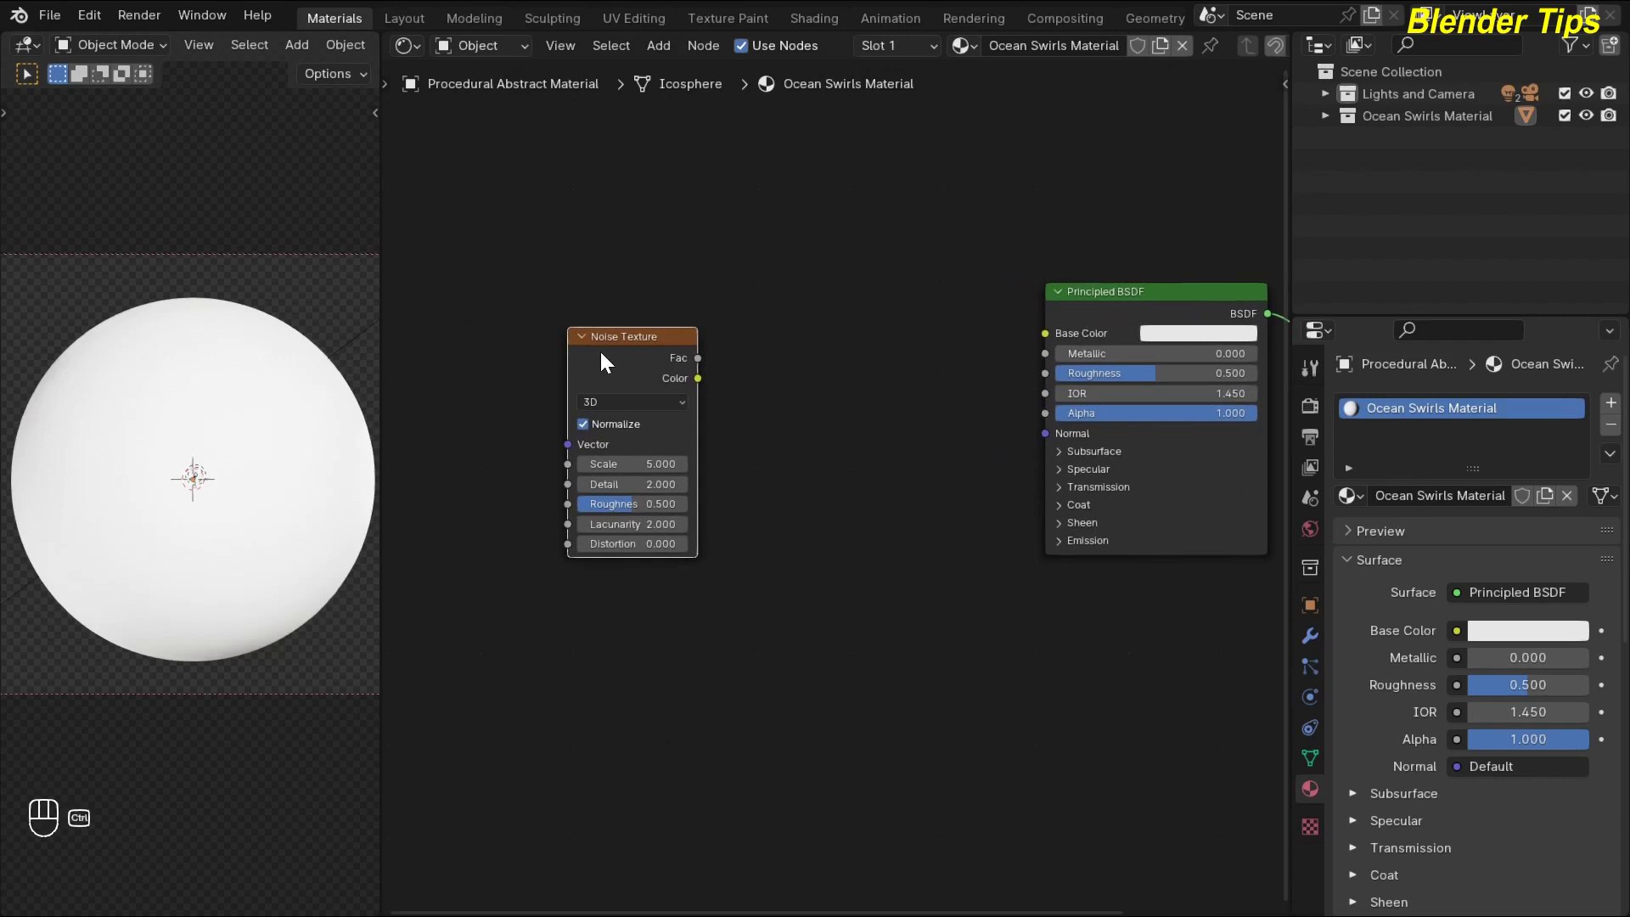
key(ctrl+t)
scroll(522, 307, down, 2)
middle_drag(557, 318, 705, 283)
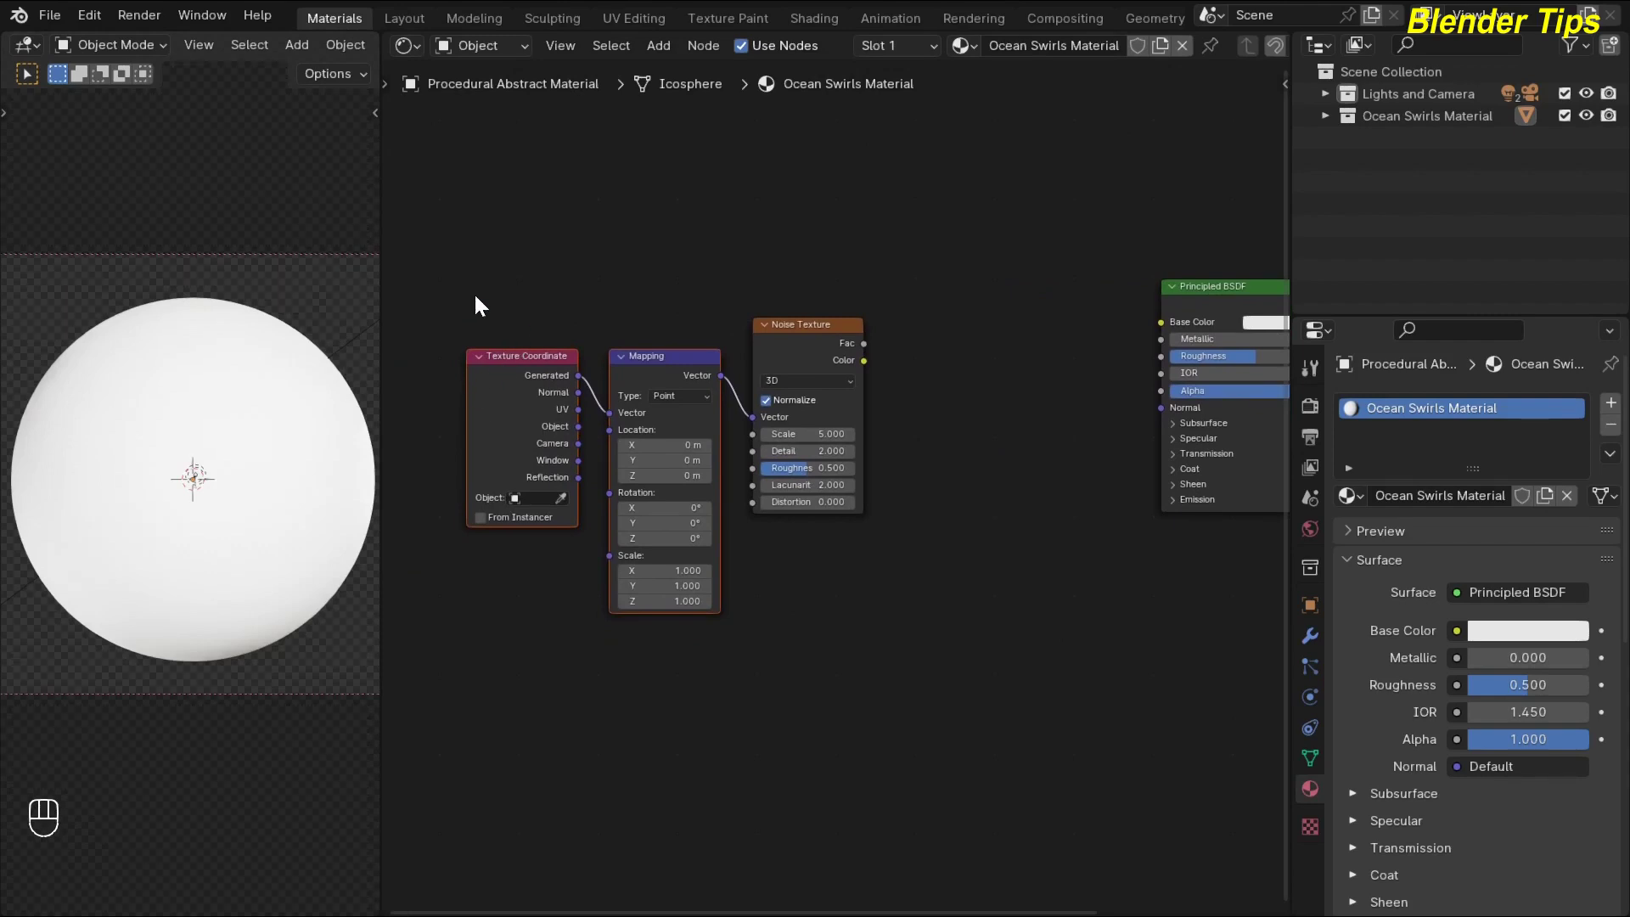
Step: Connect the Texture Coordinate node's Object output to the Mapping node's Vector input, replacing the Generated link
scroll(528, 283, up, 1)
middle_drag(528, 283, 560, 241)
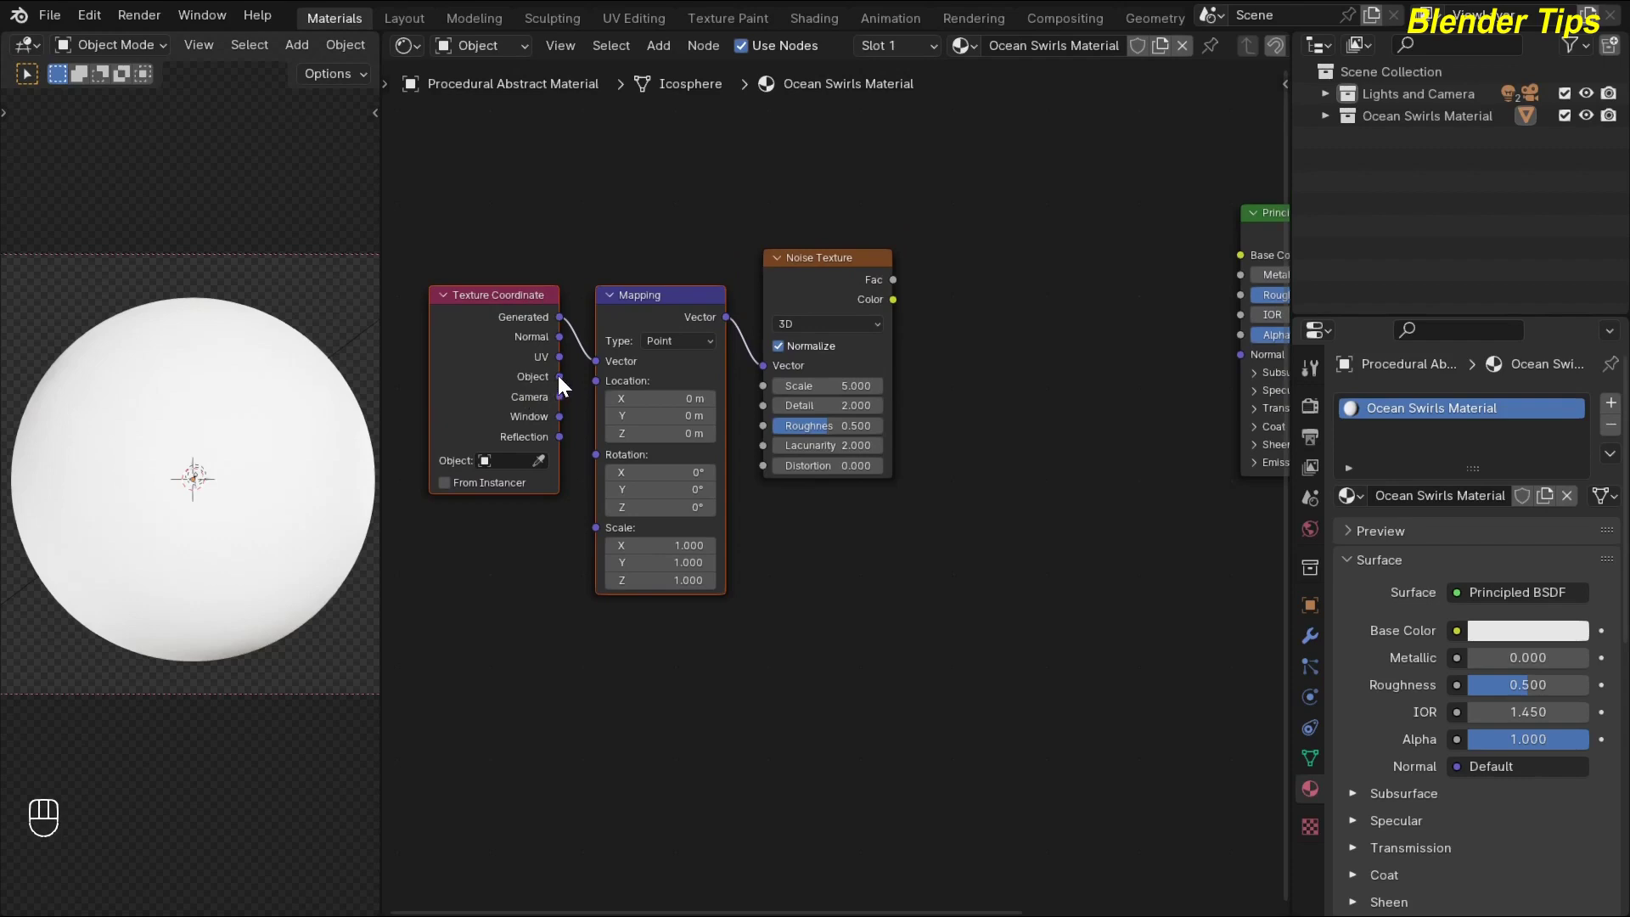
drag(559, 376, 596, 361)
middle_drag(968, 403, 928, 438)
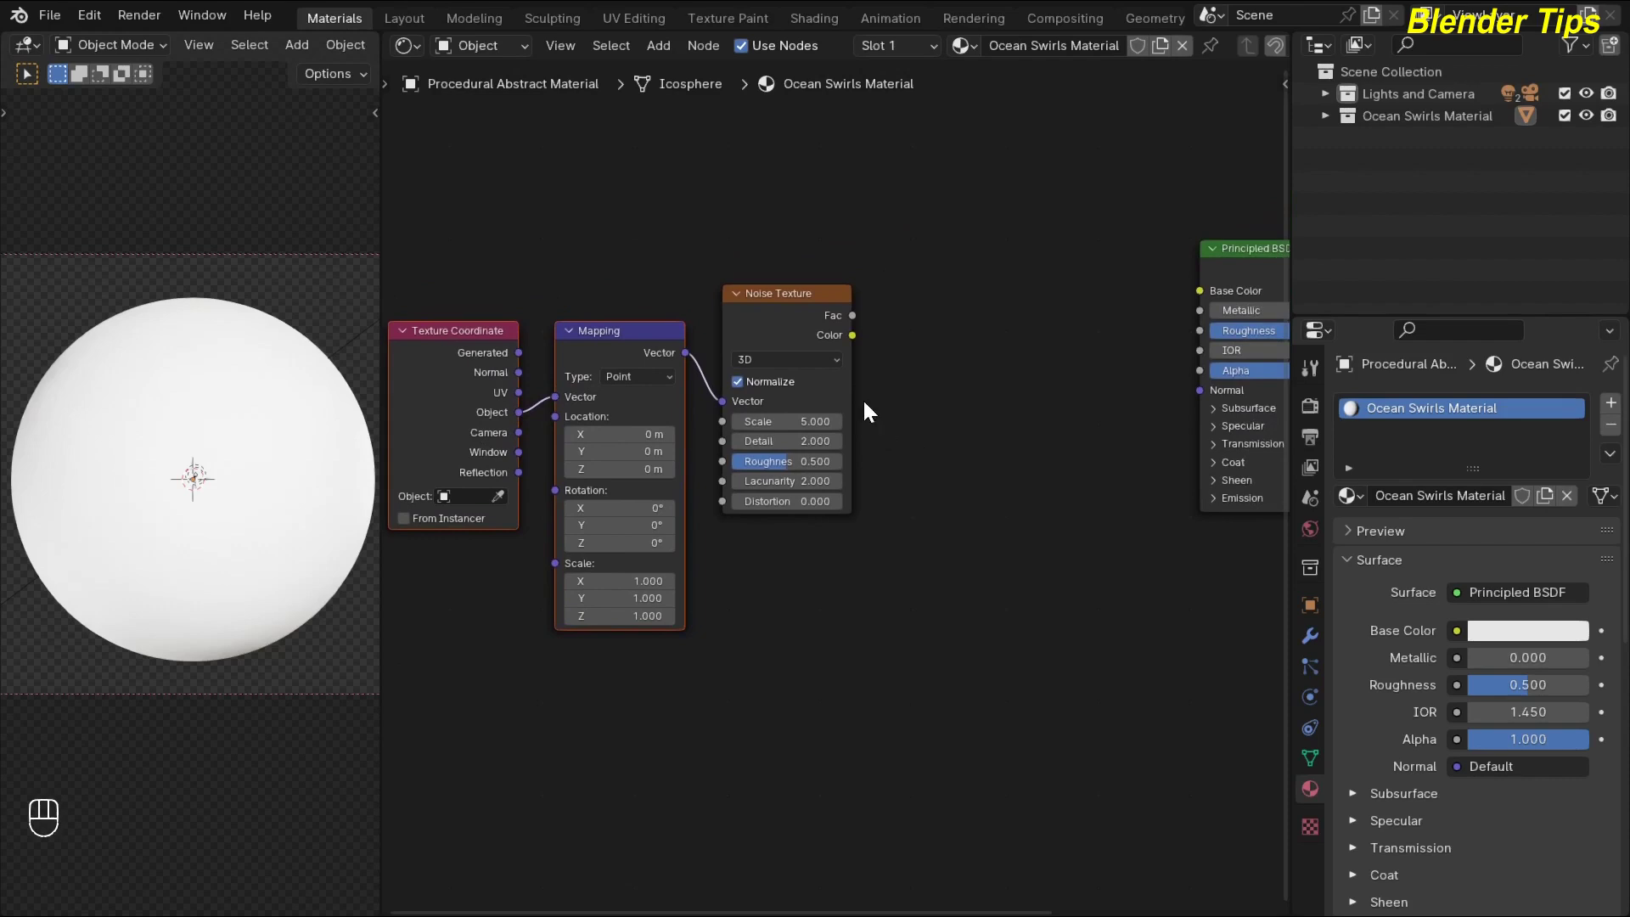
Step: Preview the Noise Texture node's Fac output on the icosphere and set the node's Scale to 20
ctrl+shift+click(769, 309)
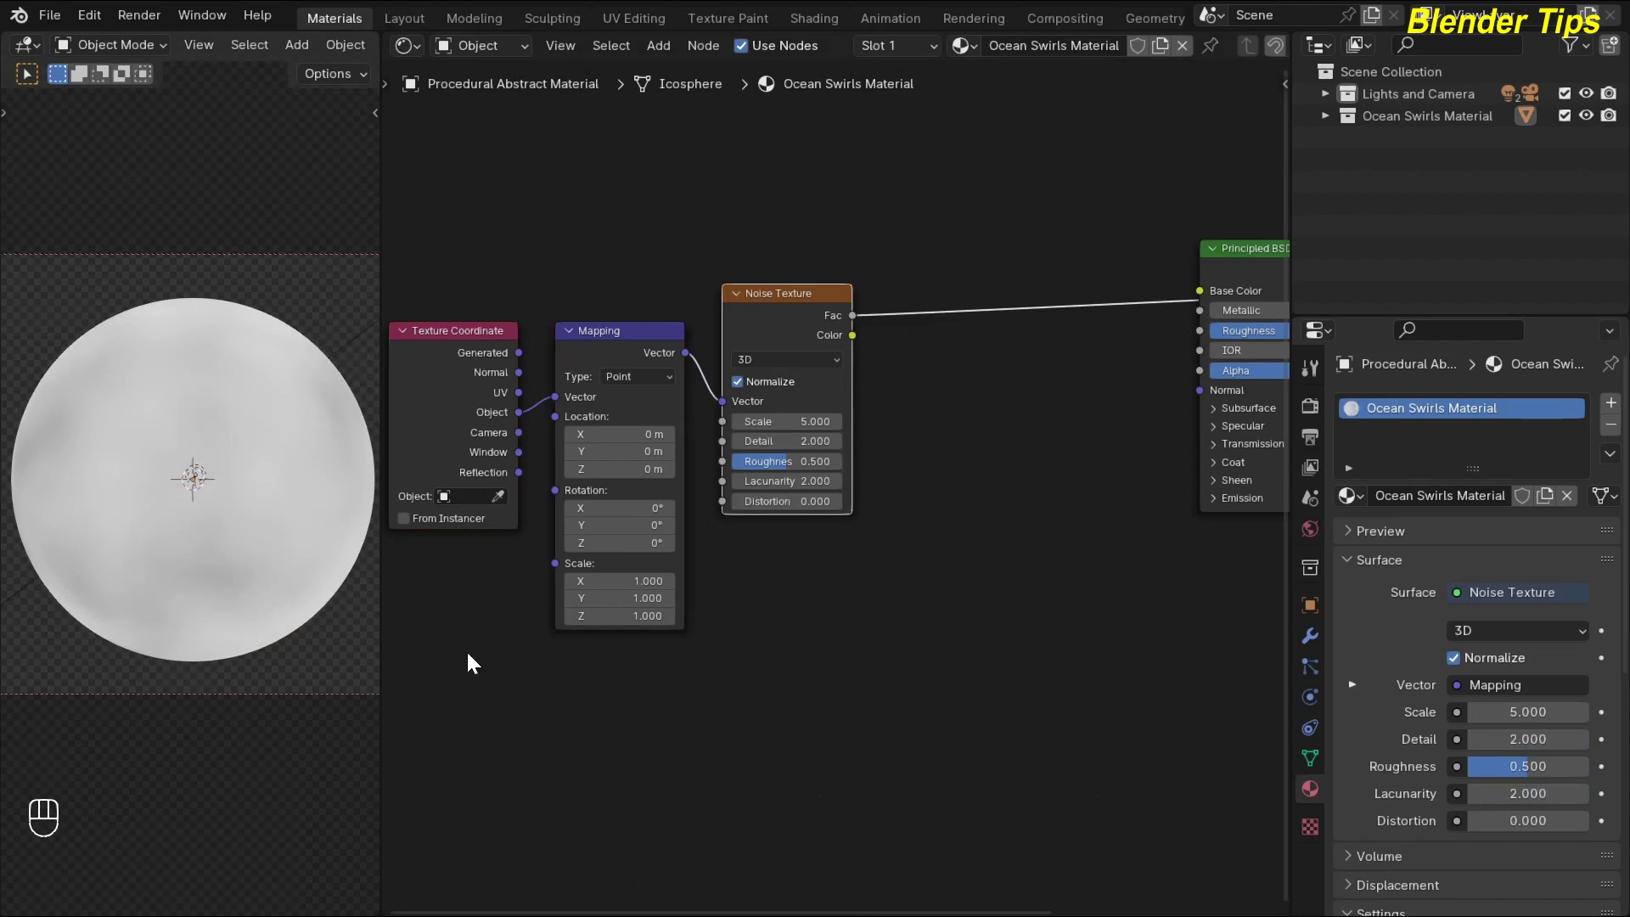
key(F6)
scroll(778, 318, up, 4)
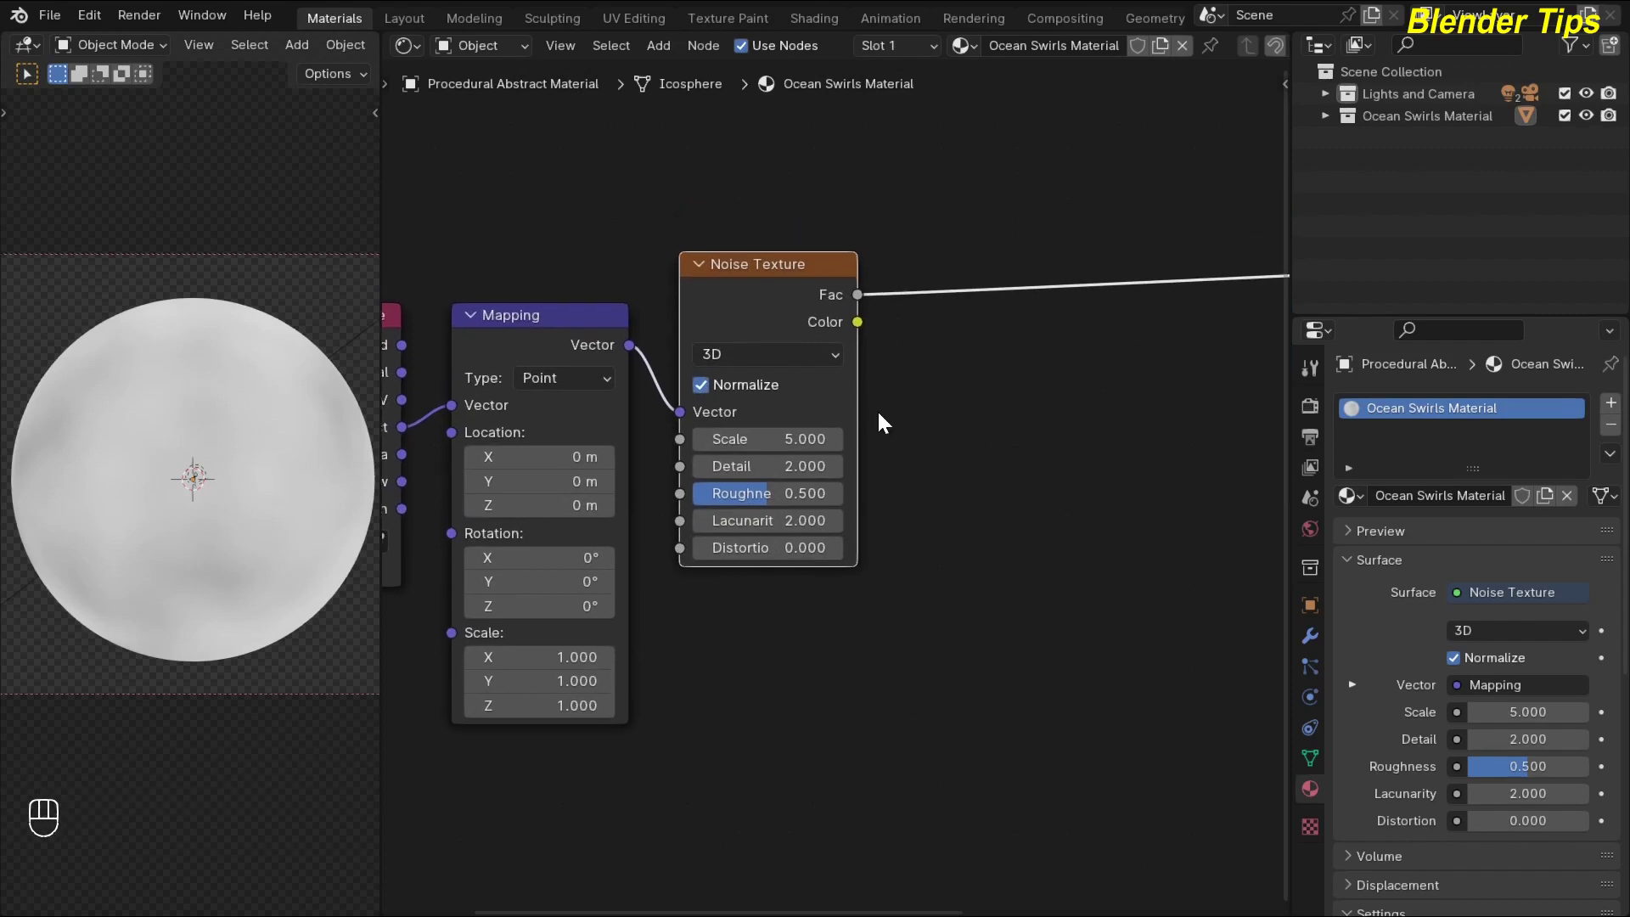
mouse_move(751, 423)
mouse_down()
mouse_move(815, 427)
mouse_move(738, 433)
mouse_up()
click(738, 434)
text(20)
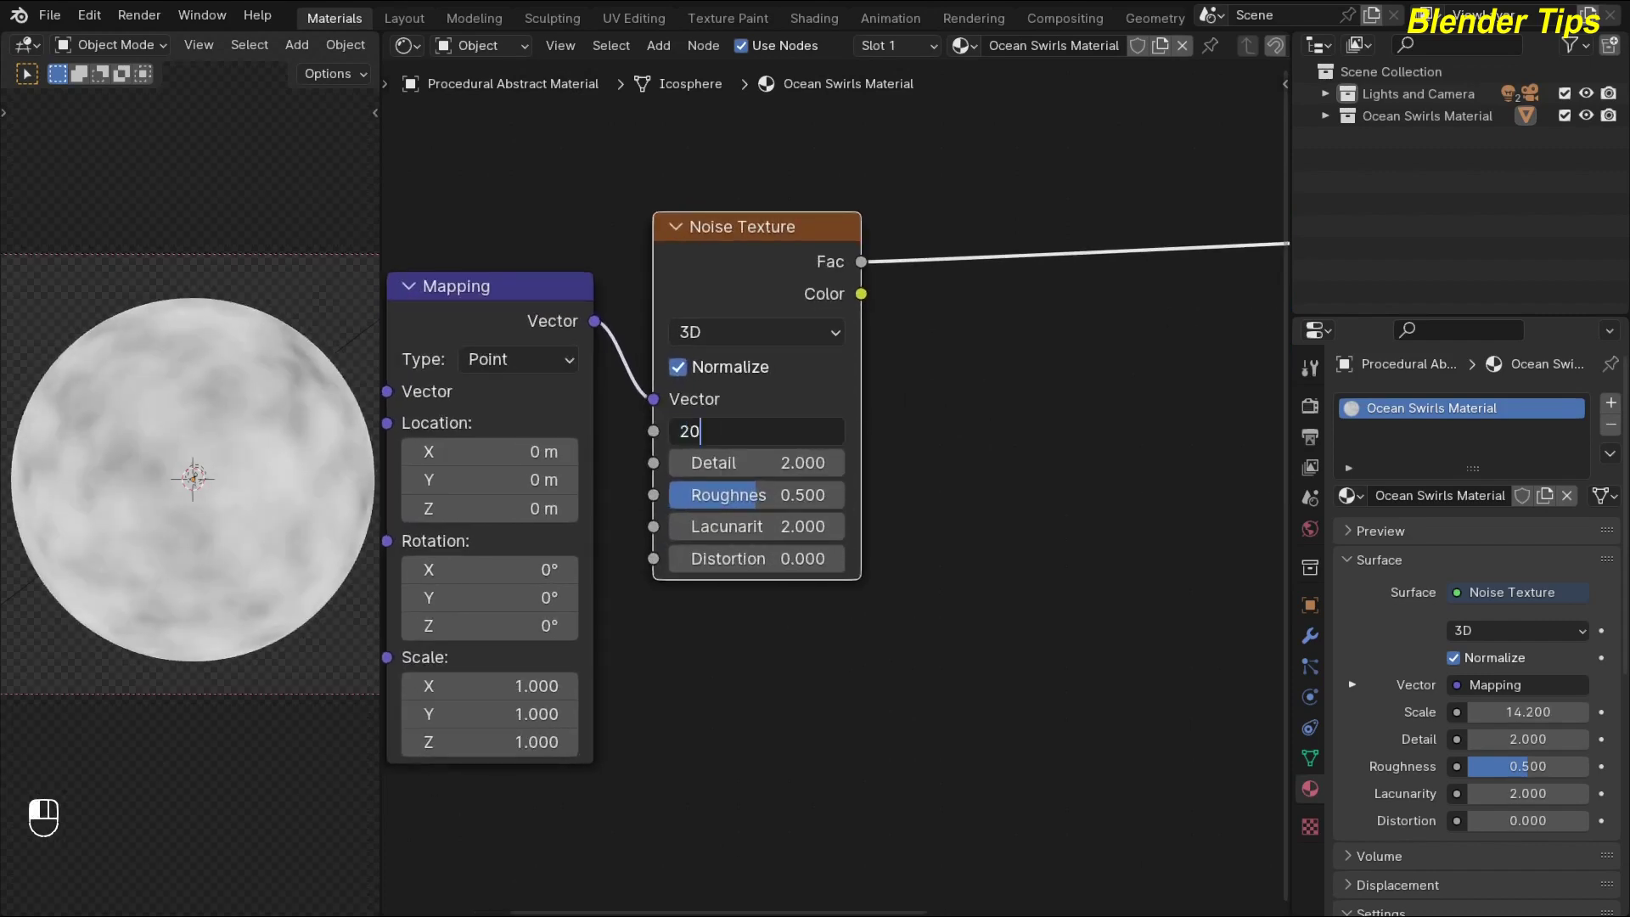
key(Return)
scroll(925, 463, down, 2)
scroll(947, 451, down, 1)
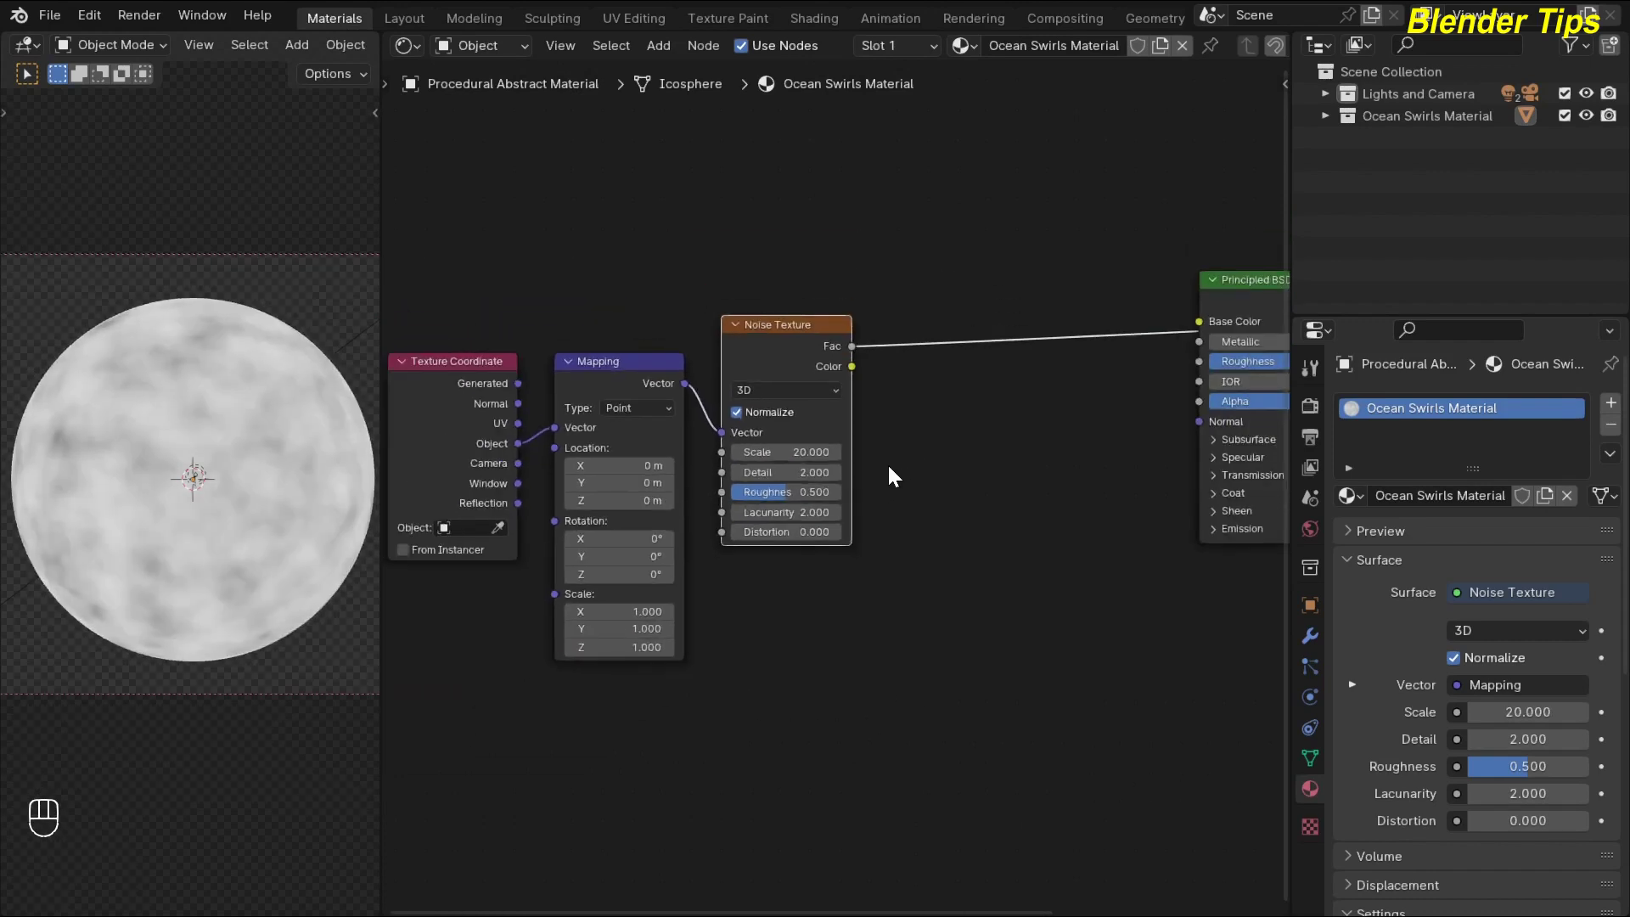
Step: Duplicate the Noise Texture node onto the link after the original, and move the original above the node chain
middle_drag(888, 462, 803, 471)
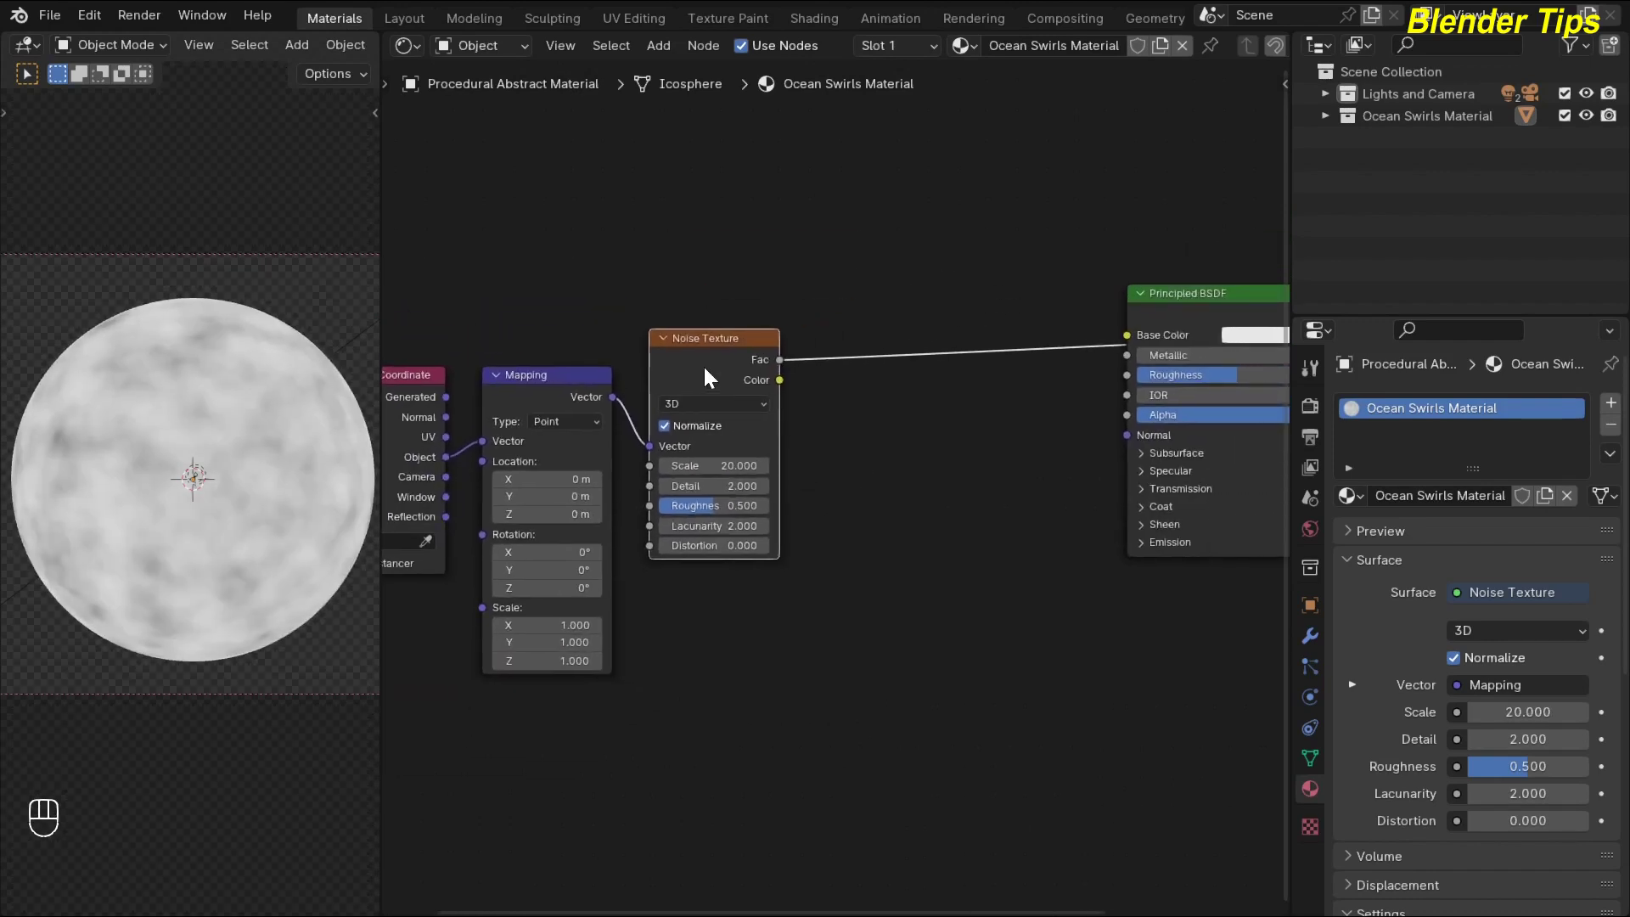
key(shift+d)
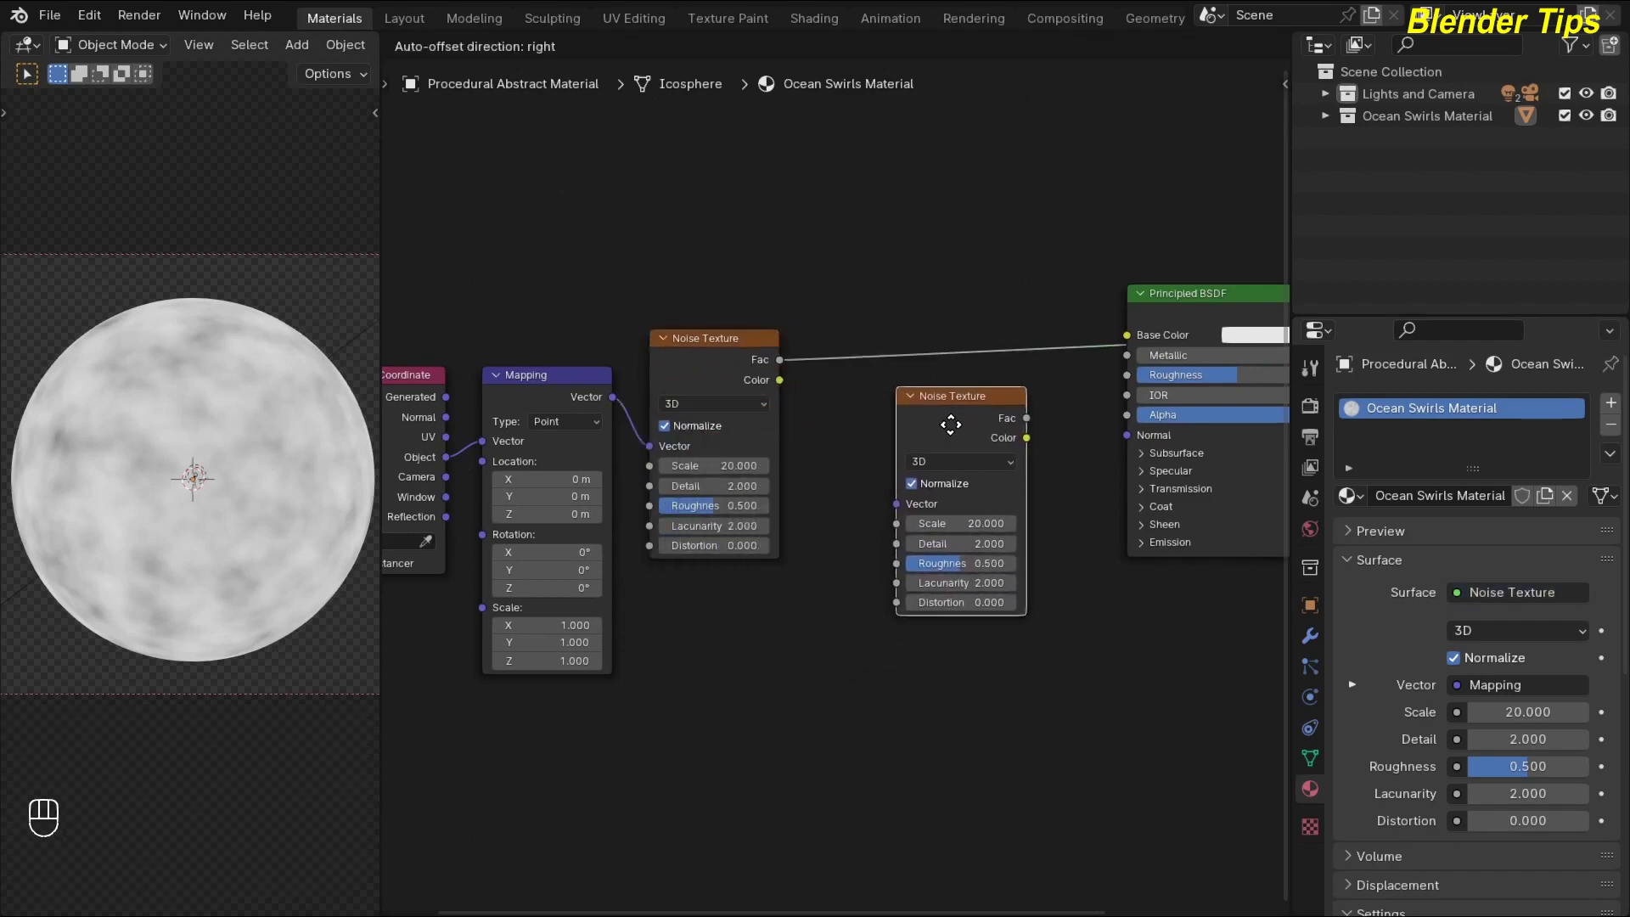
click(951, 359)
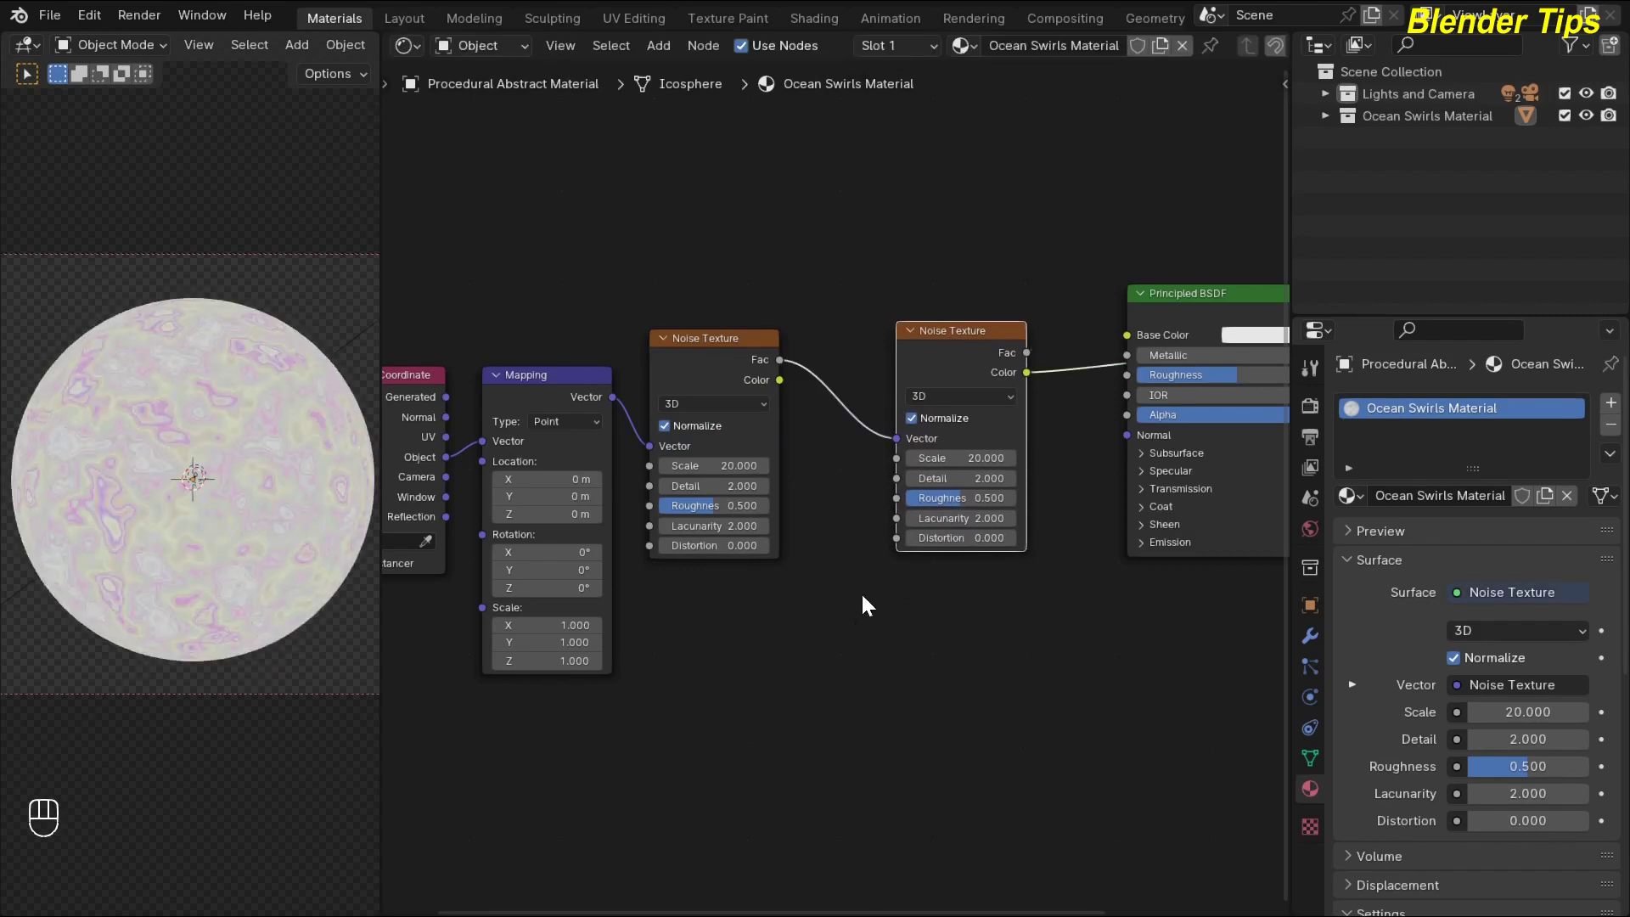
middle_drag(866, 604, 701, 490)
drag(624, 305, 649, 185)
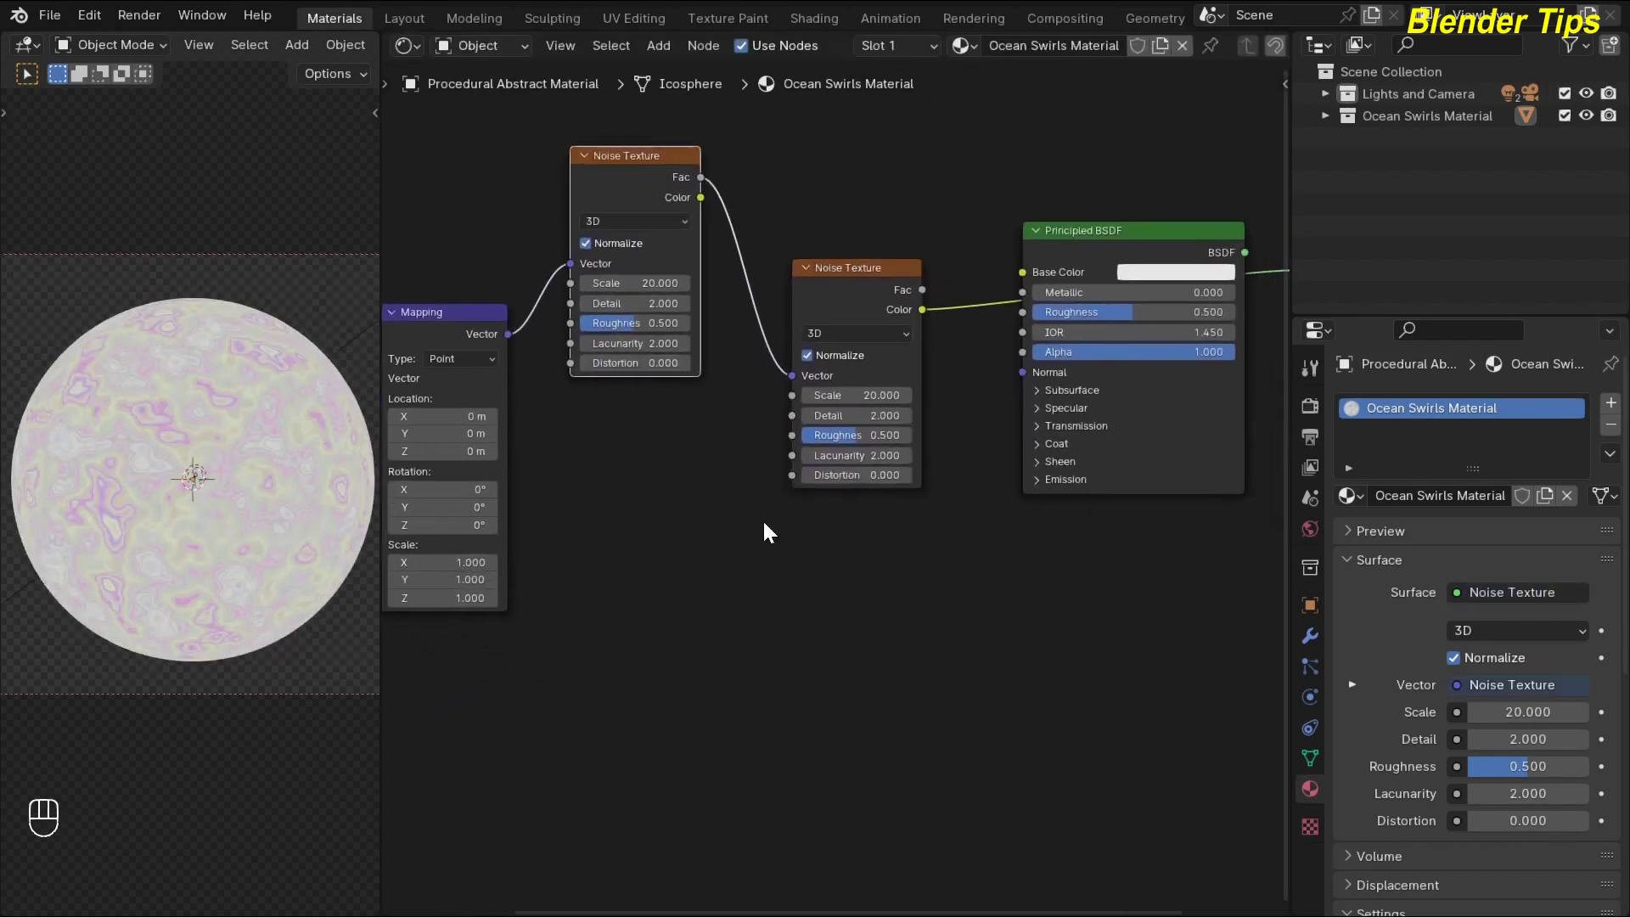
Step: Set the second Noise Texture's Scale to 15 and preview its Fac output on the icosphere
scroll(848, 546, down, 2)
scroll(783, 644, up, 3)
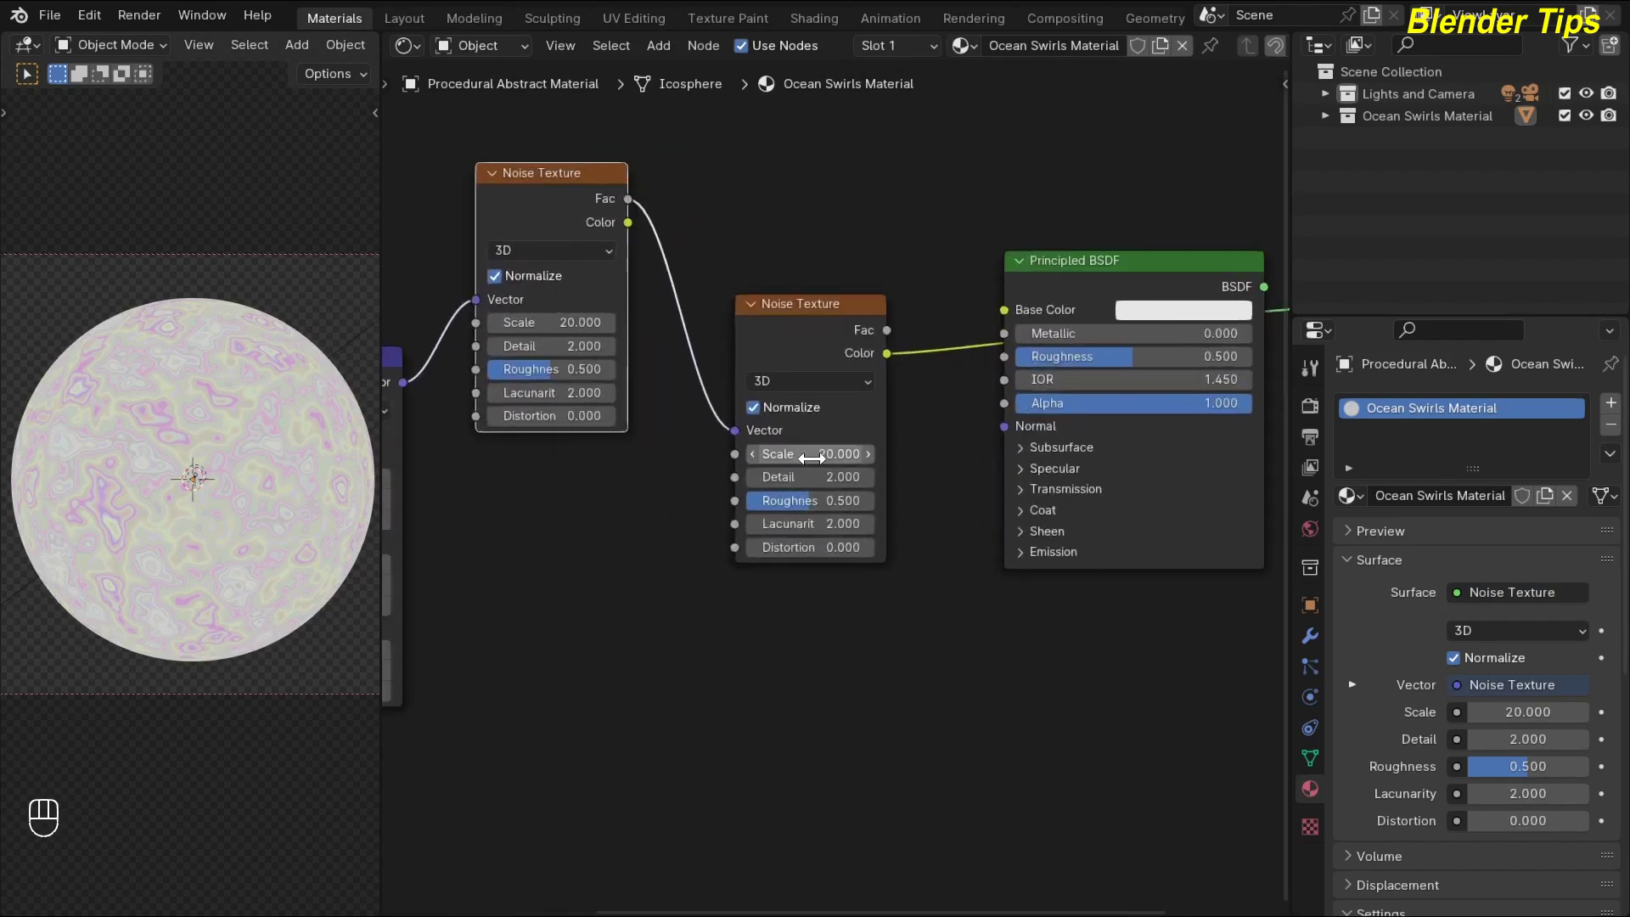
drag(813, 454, 806, 454)
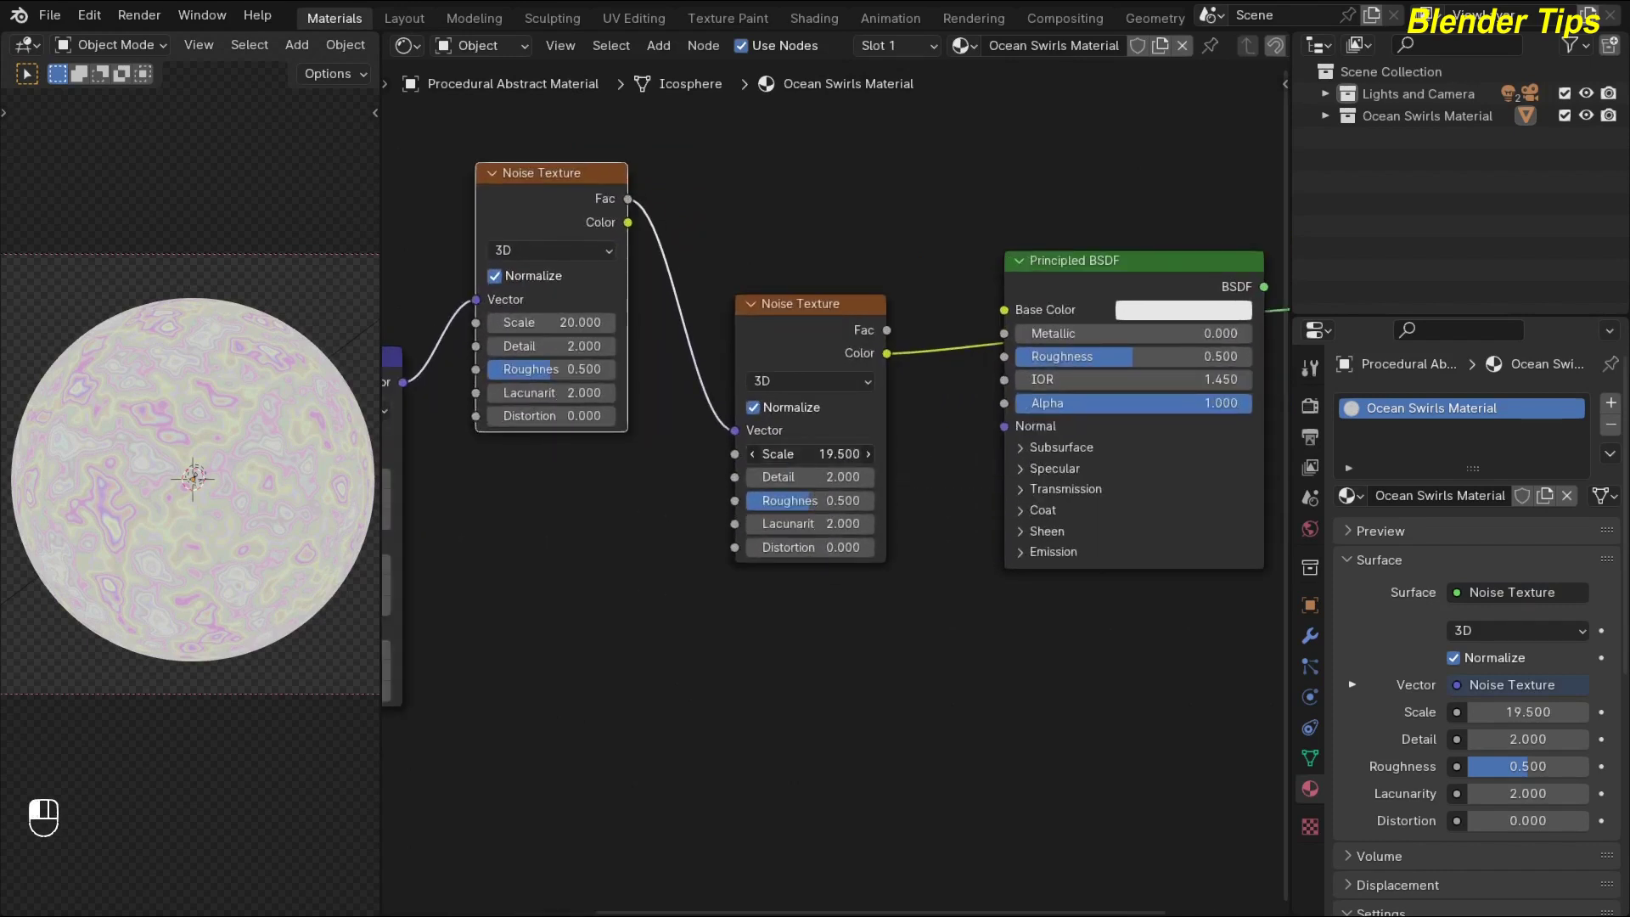
click(806, 455)
text(15)
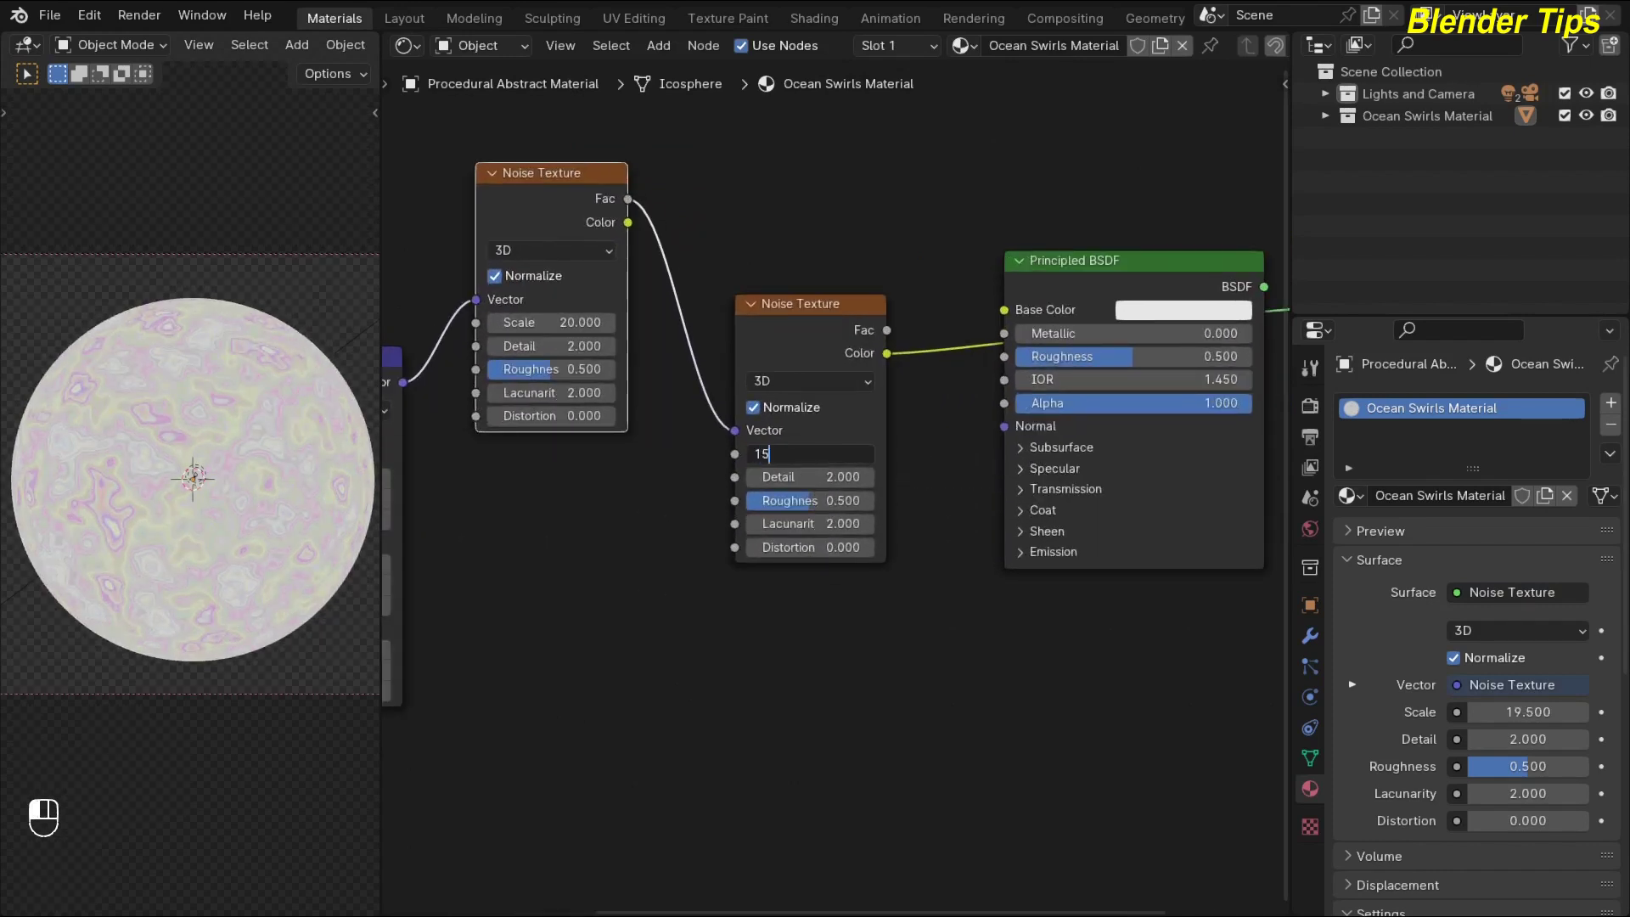
key(Return)
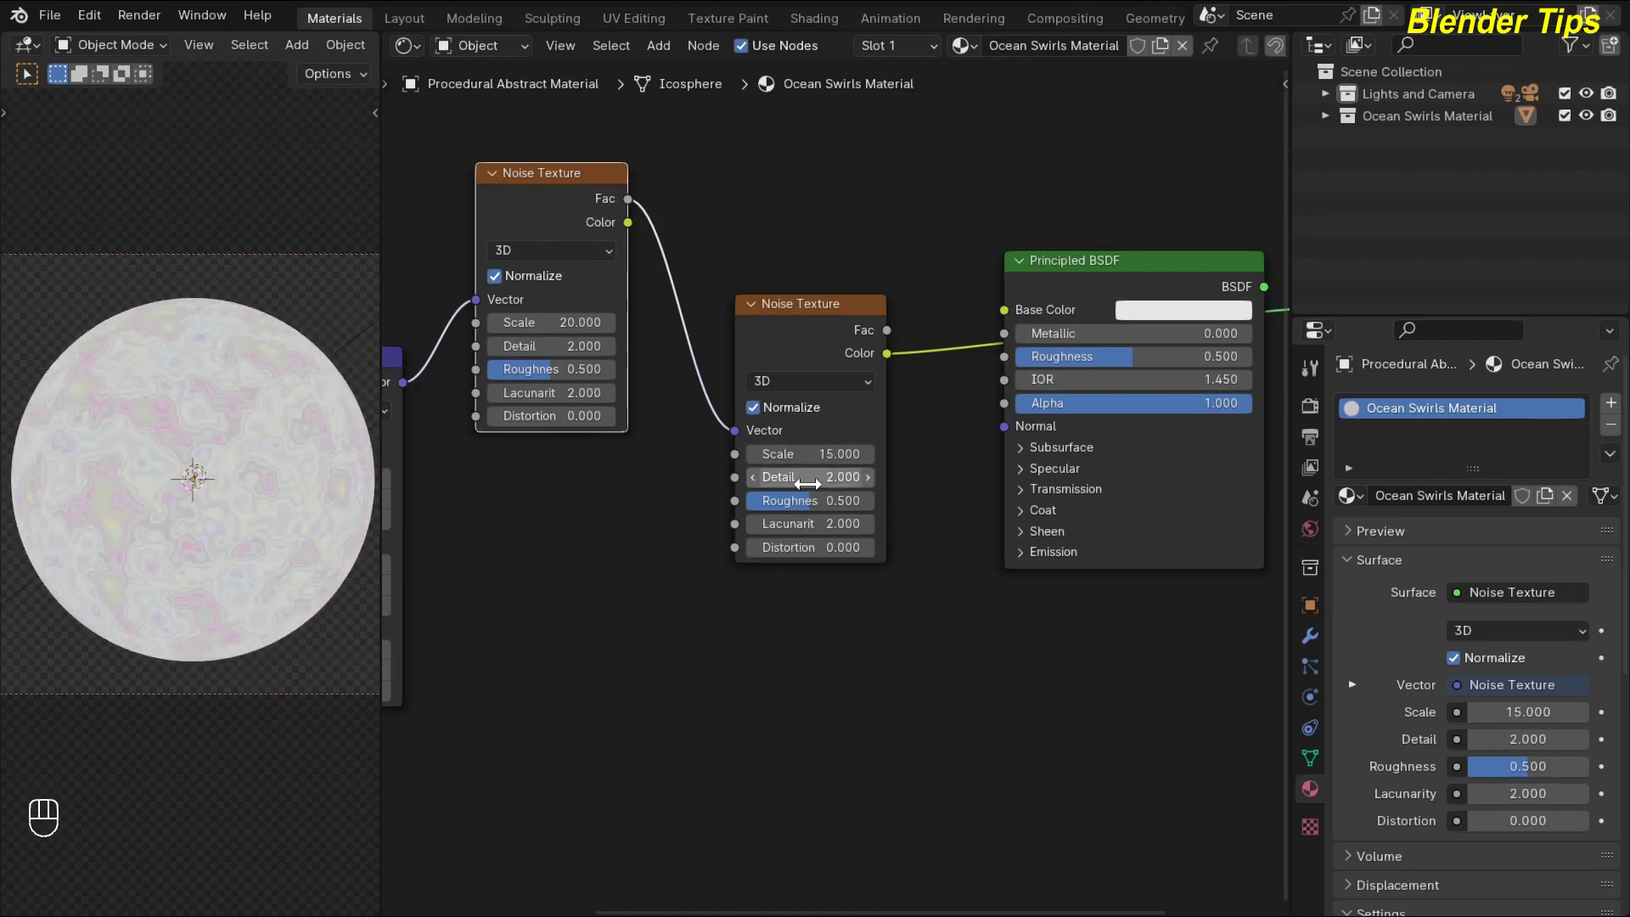
ctrl+shift+click(805, 324)
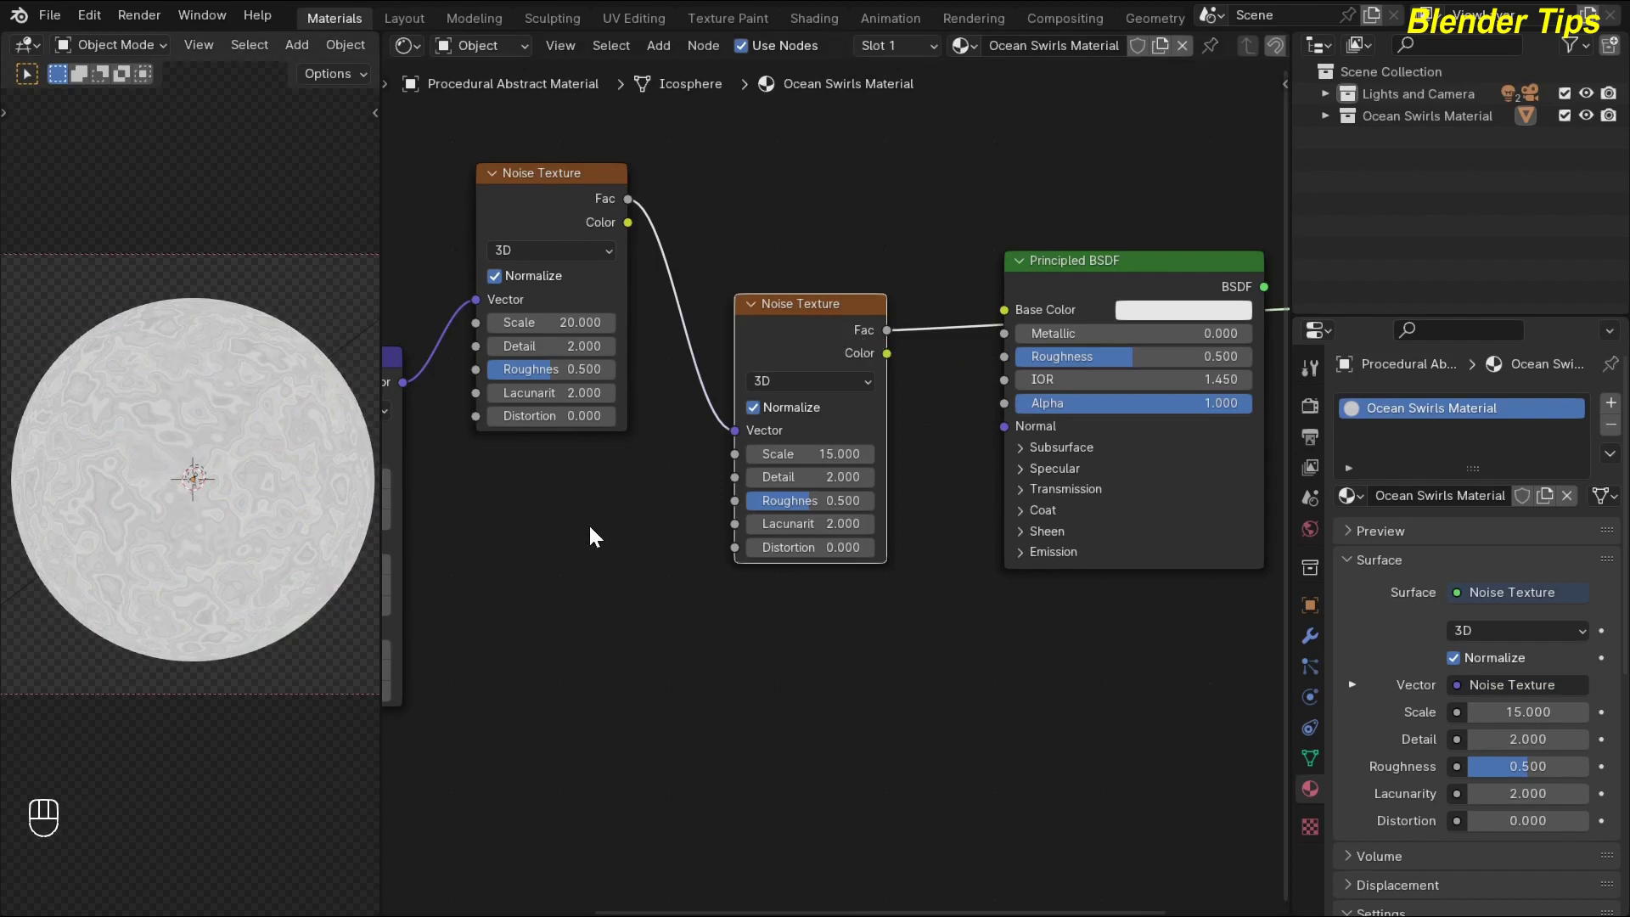
Step: Add a Mix Color node on the link between the two Noise Texture nodes
key(Home)
scroll(681, 517, up, 2)
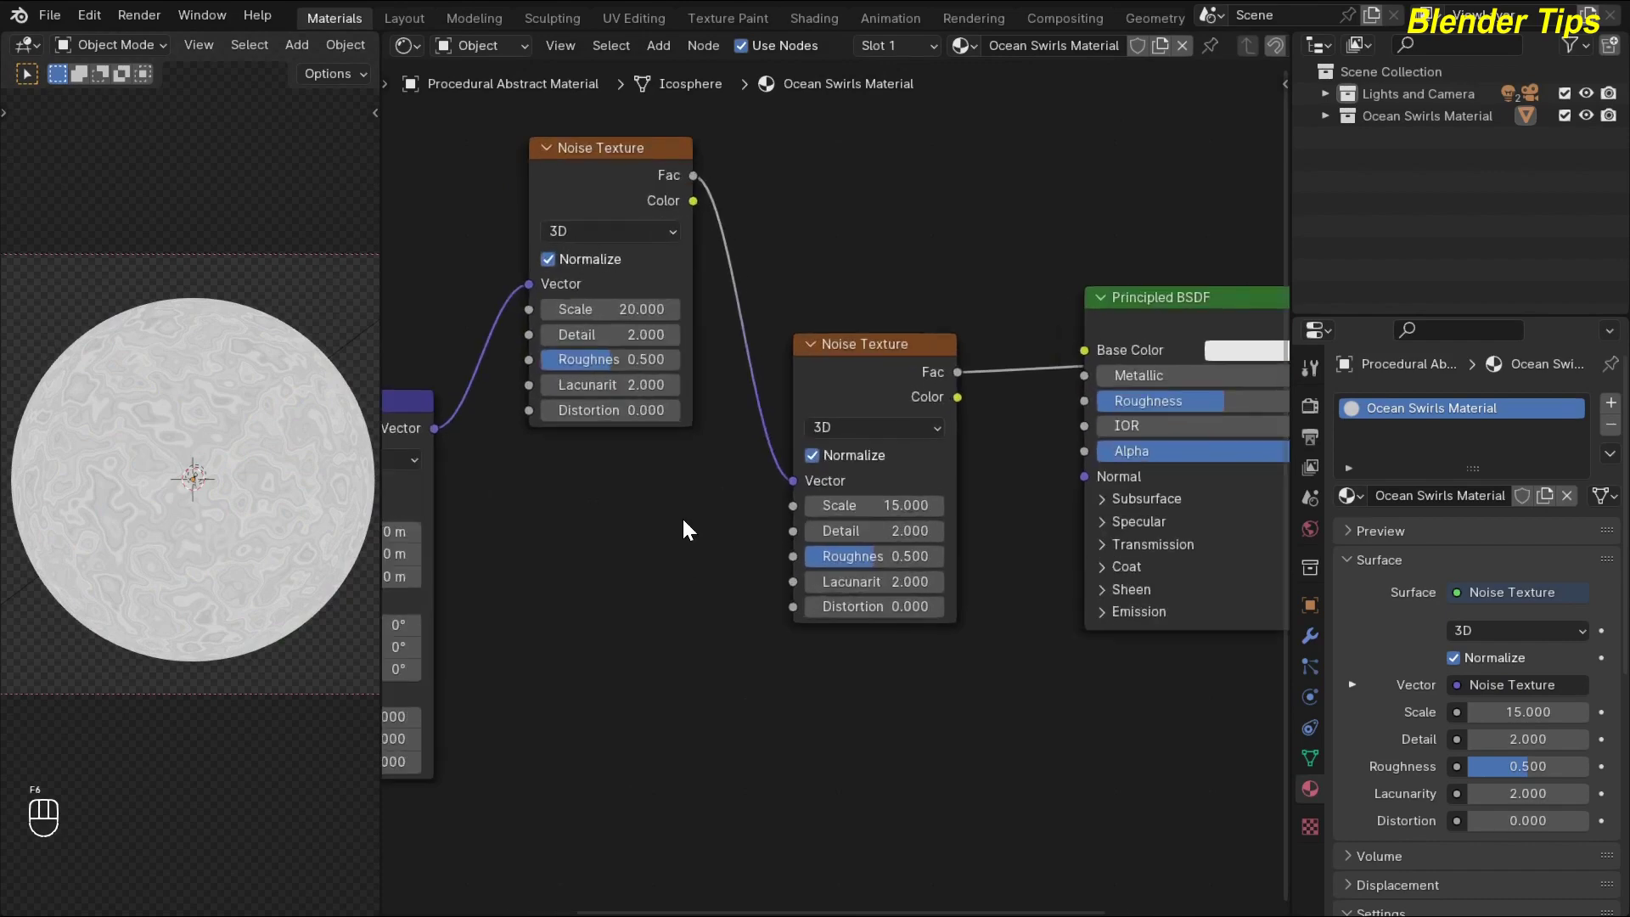
scroll(681, 516, down, 4)
middle_drag(677, 557, 676, 541)
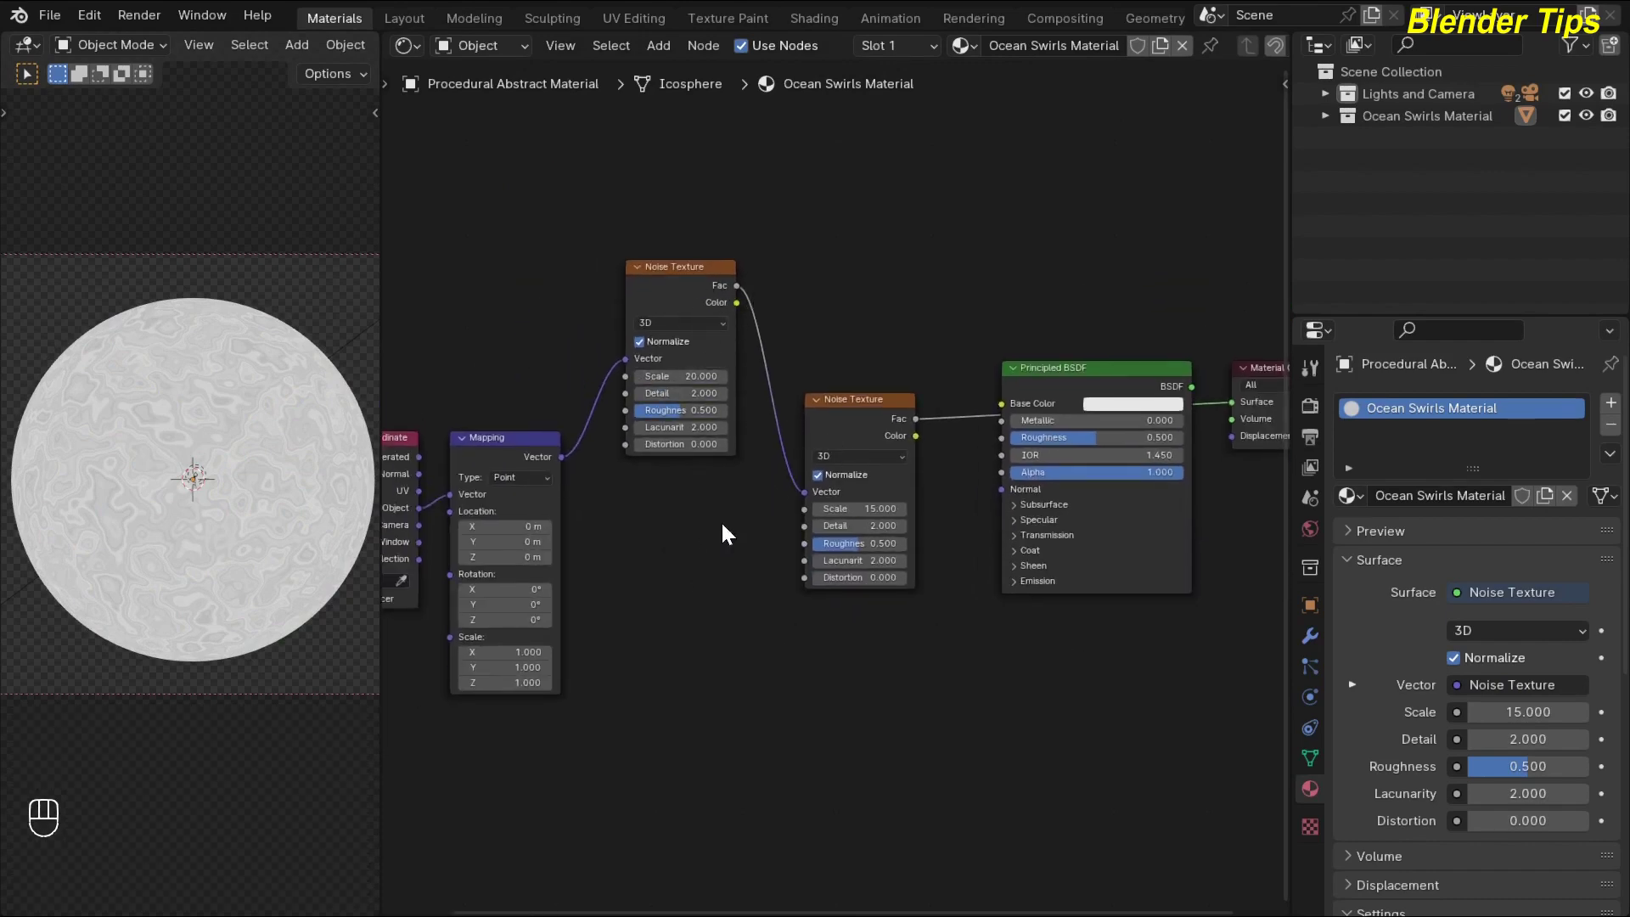
key(shift+a)
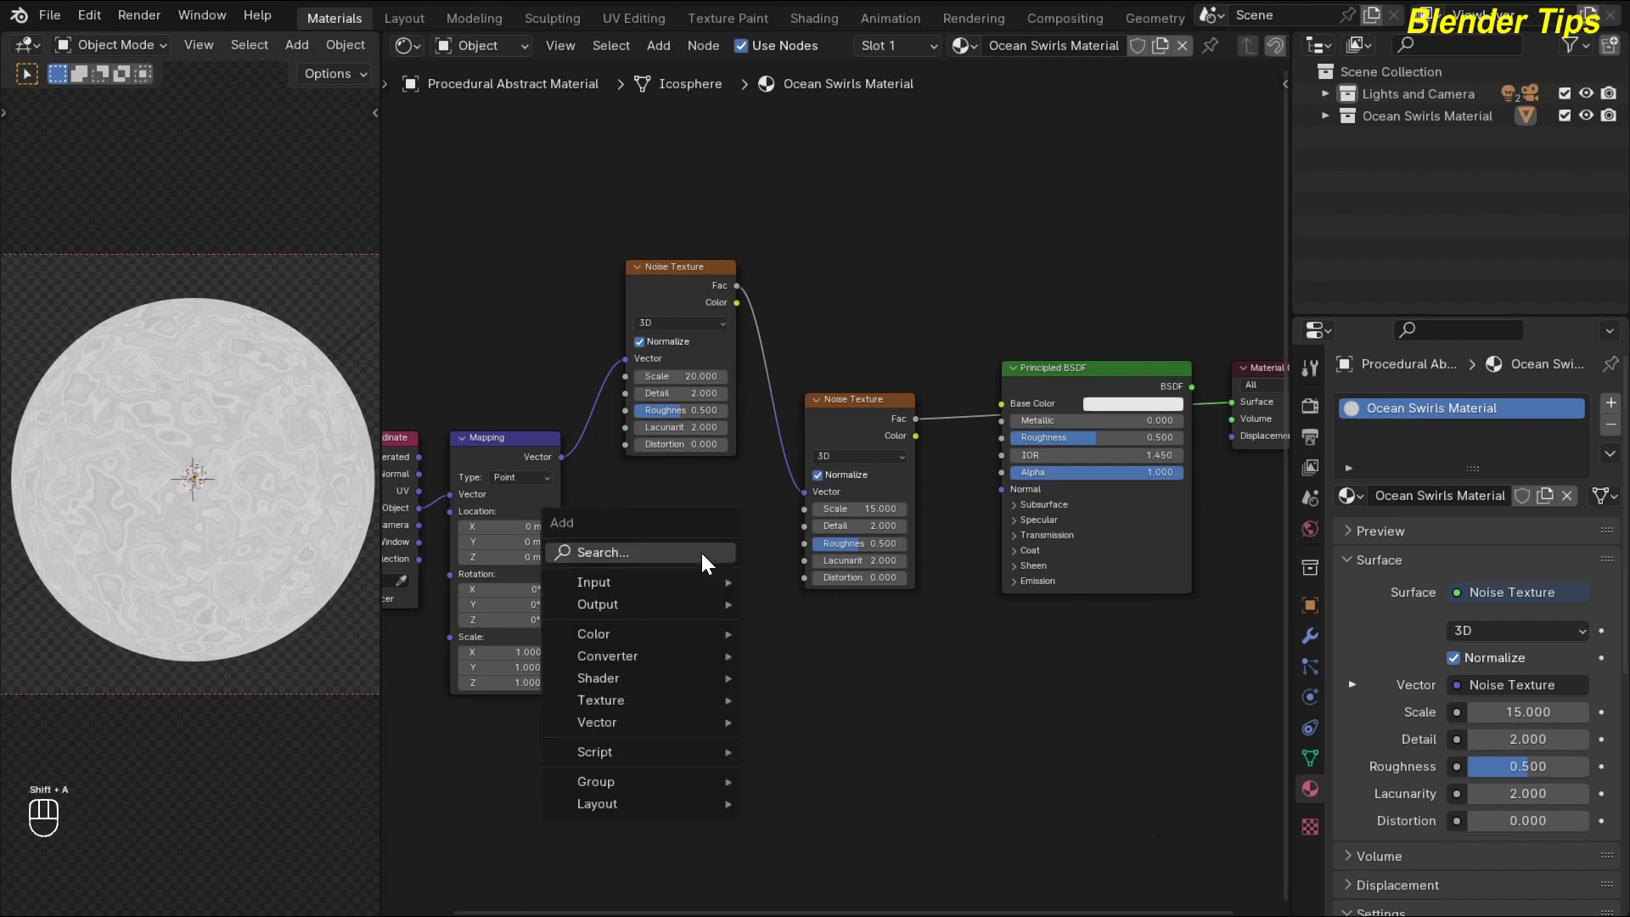
text(mi)
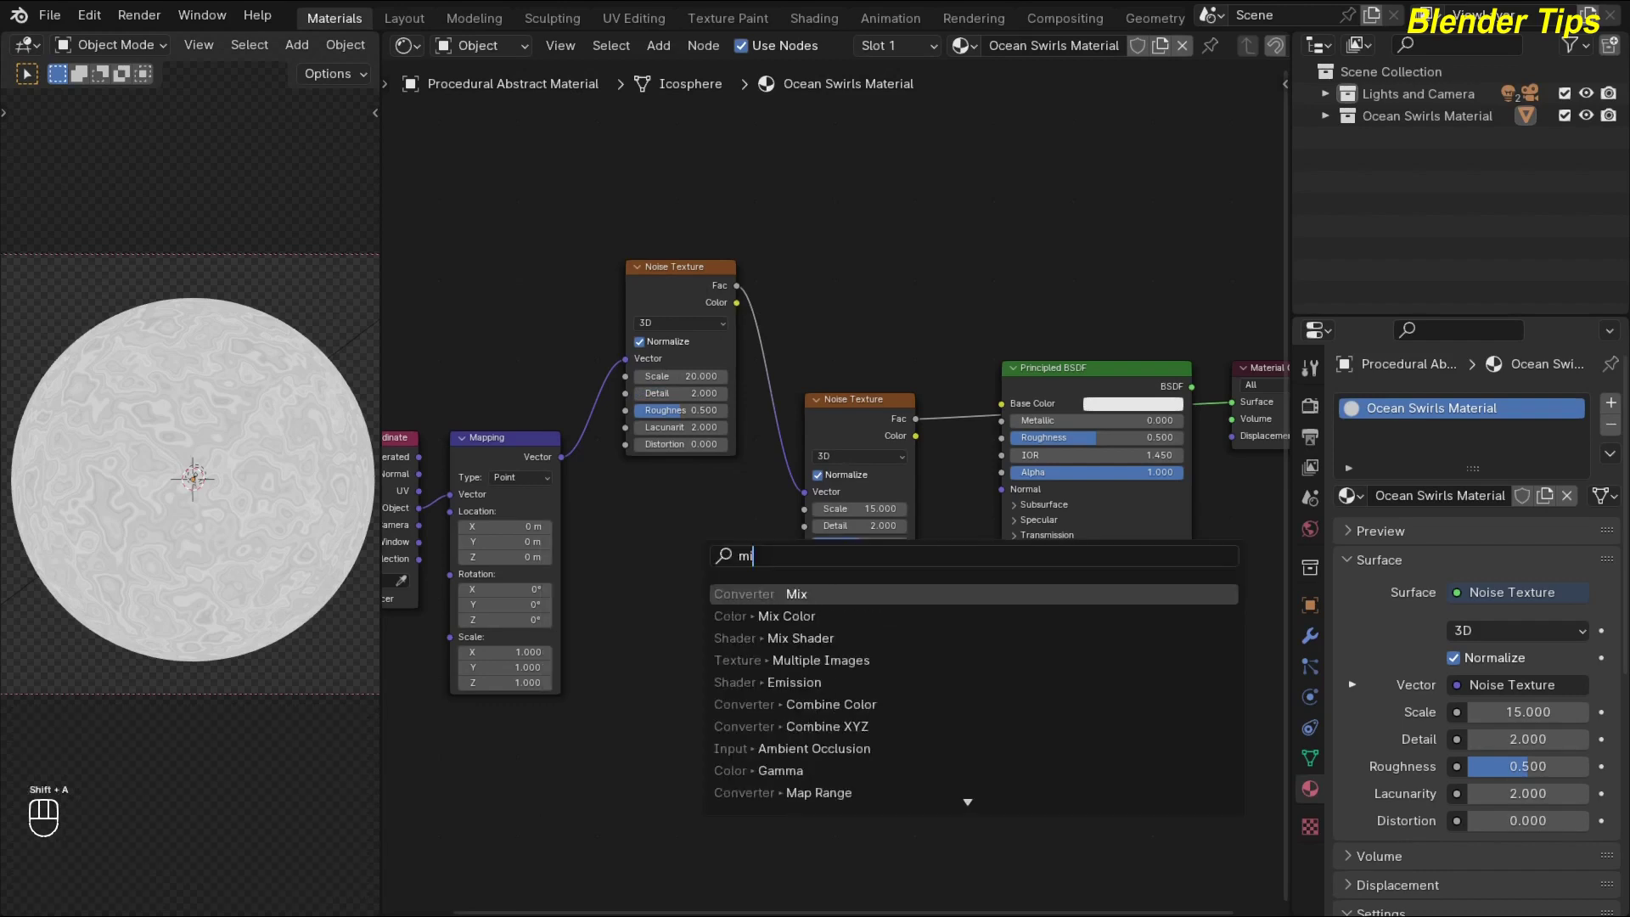
text(x)
click(769, 618)
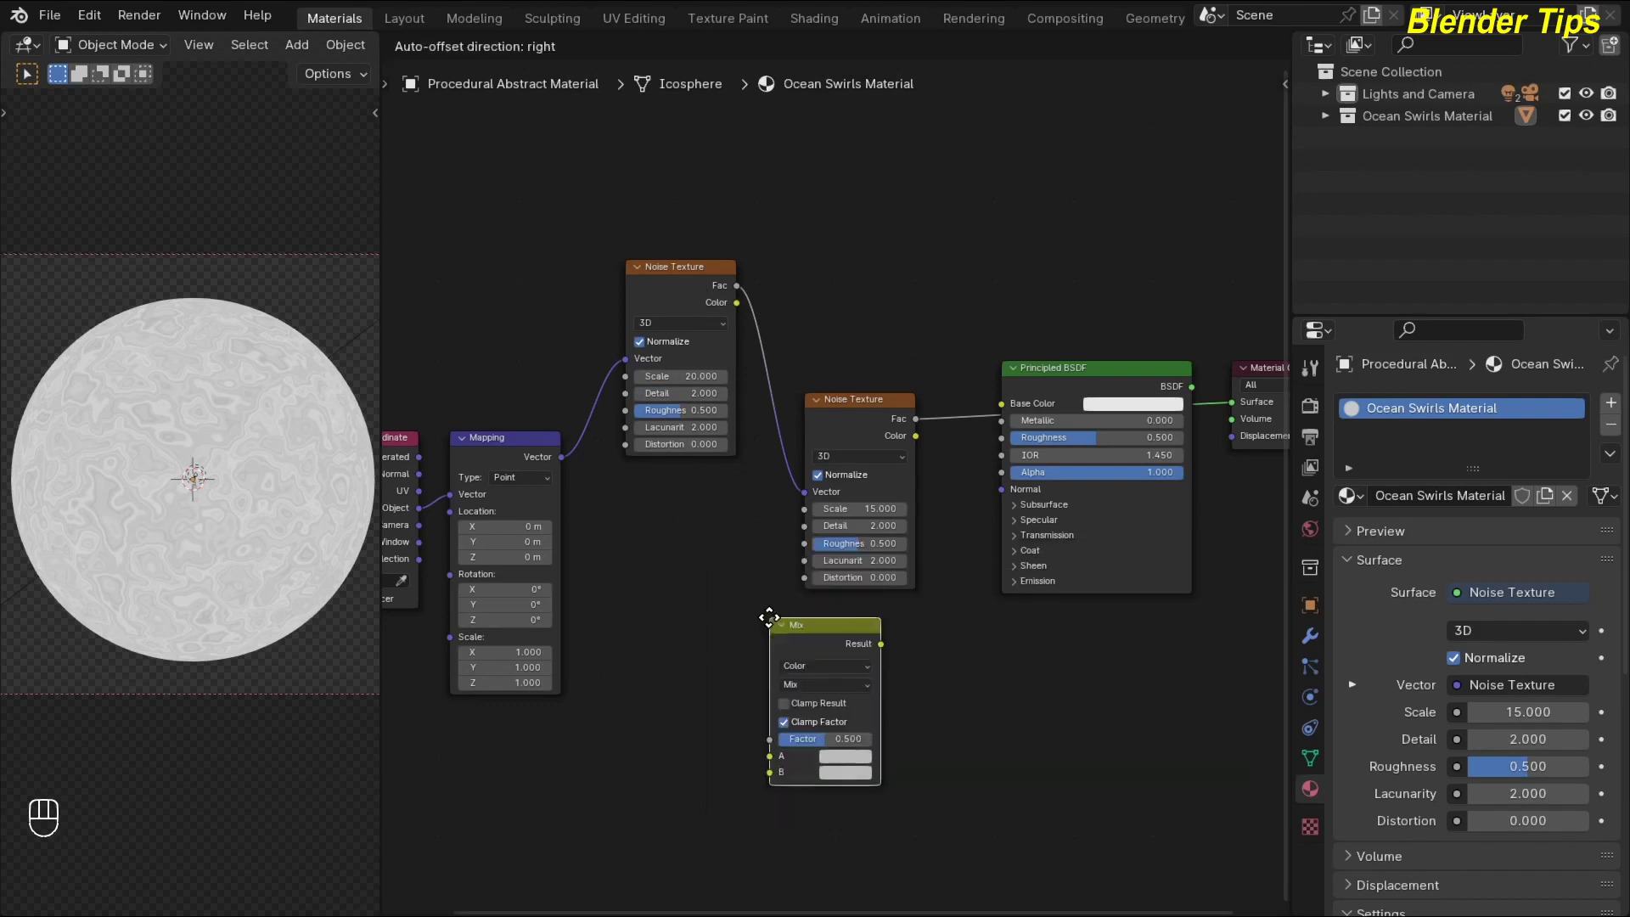
click(715, 411)
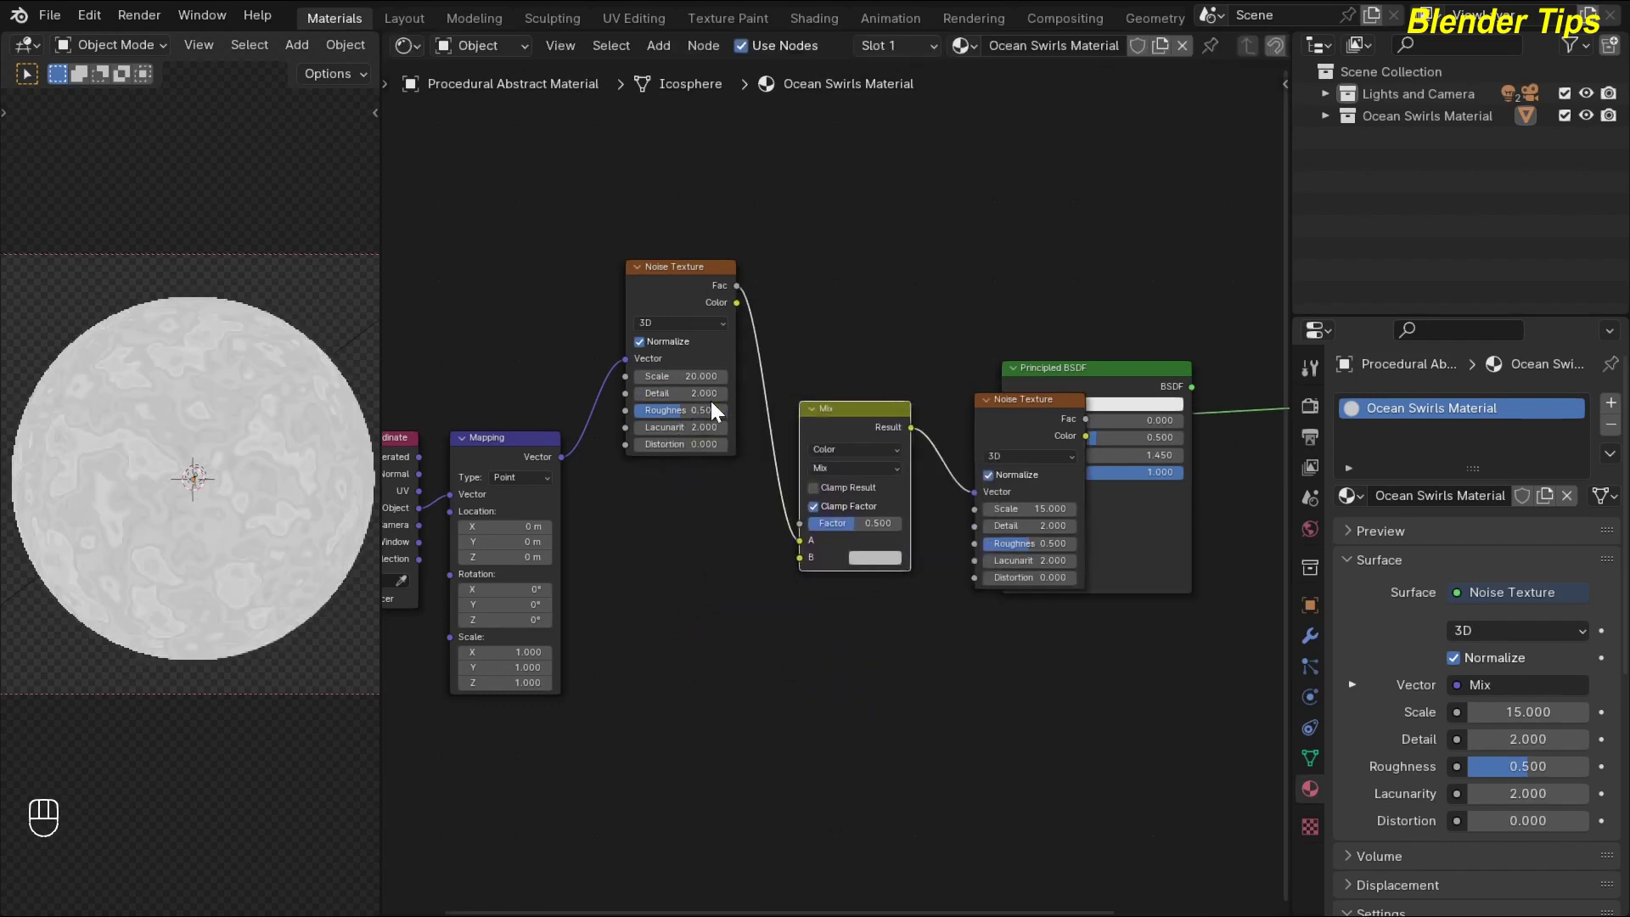
Step: Insert the Principled BSDF between the second Noise Texture and Material Output, and connect the Mapping node's Vector output to the Mix node's B input
scroll(736, 637, down, 2)
drag(874, 435, 1050, 439)
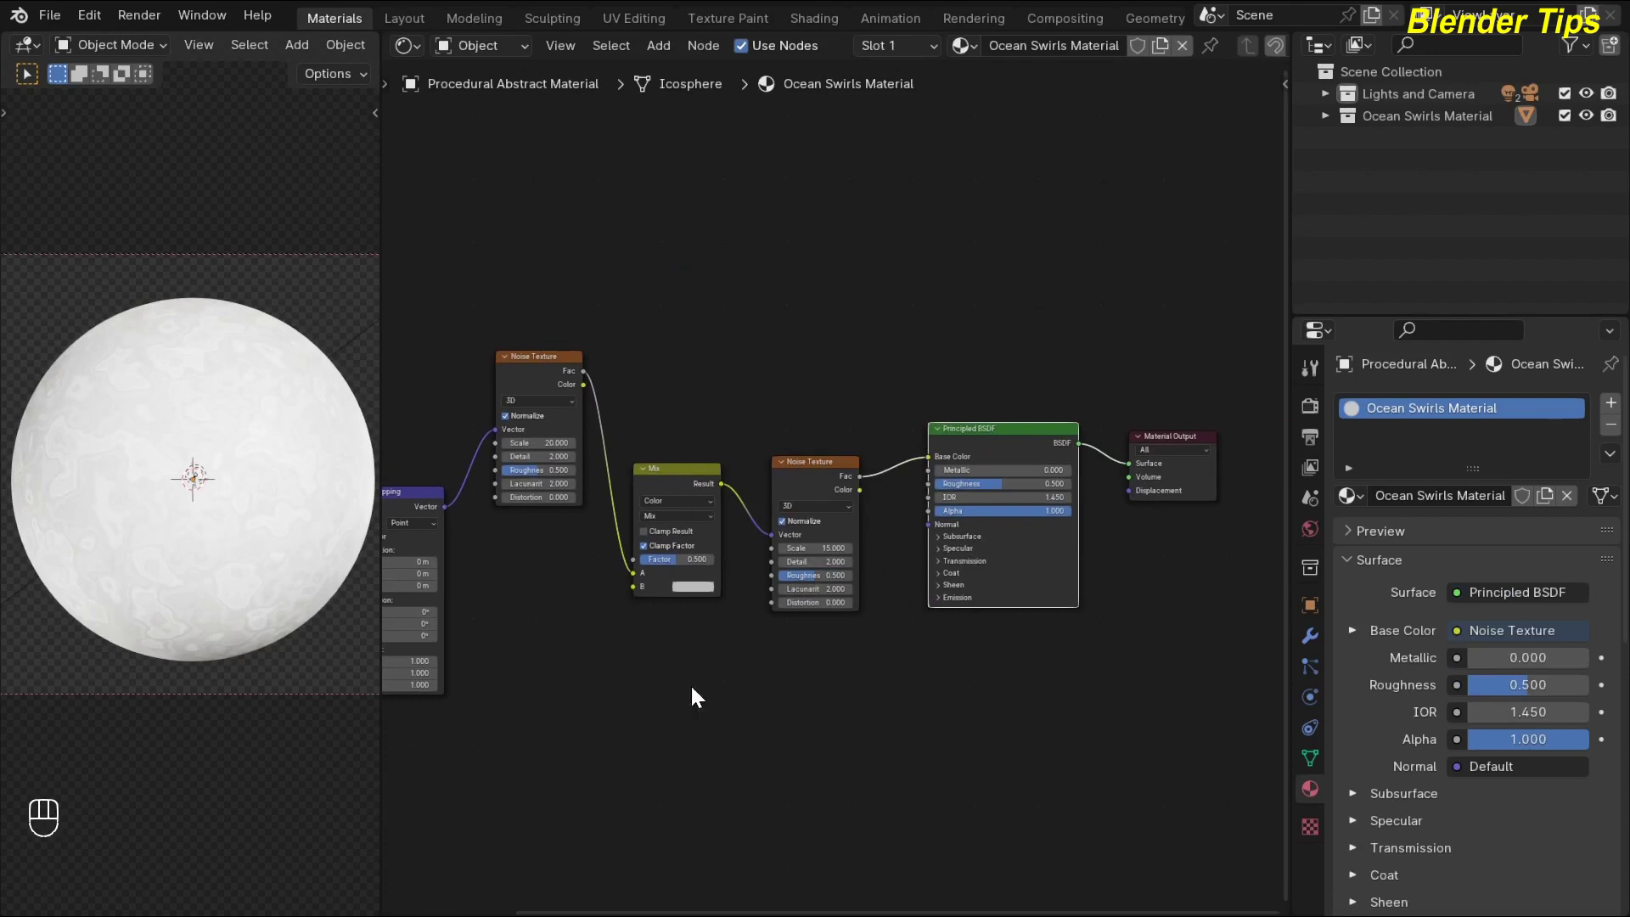
scroll(645, 688, up, 1)
middle_drag(646, 687, 805, 618)
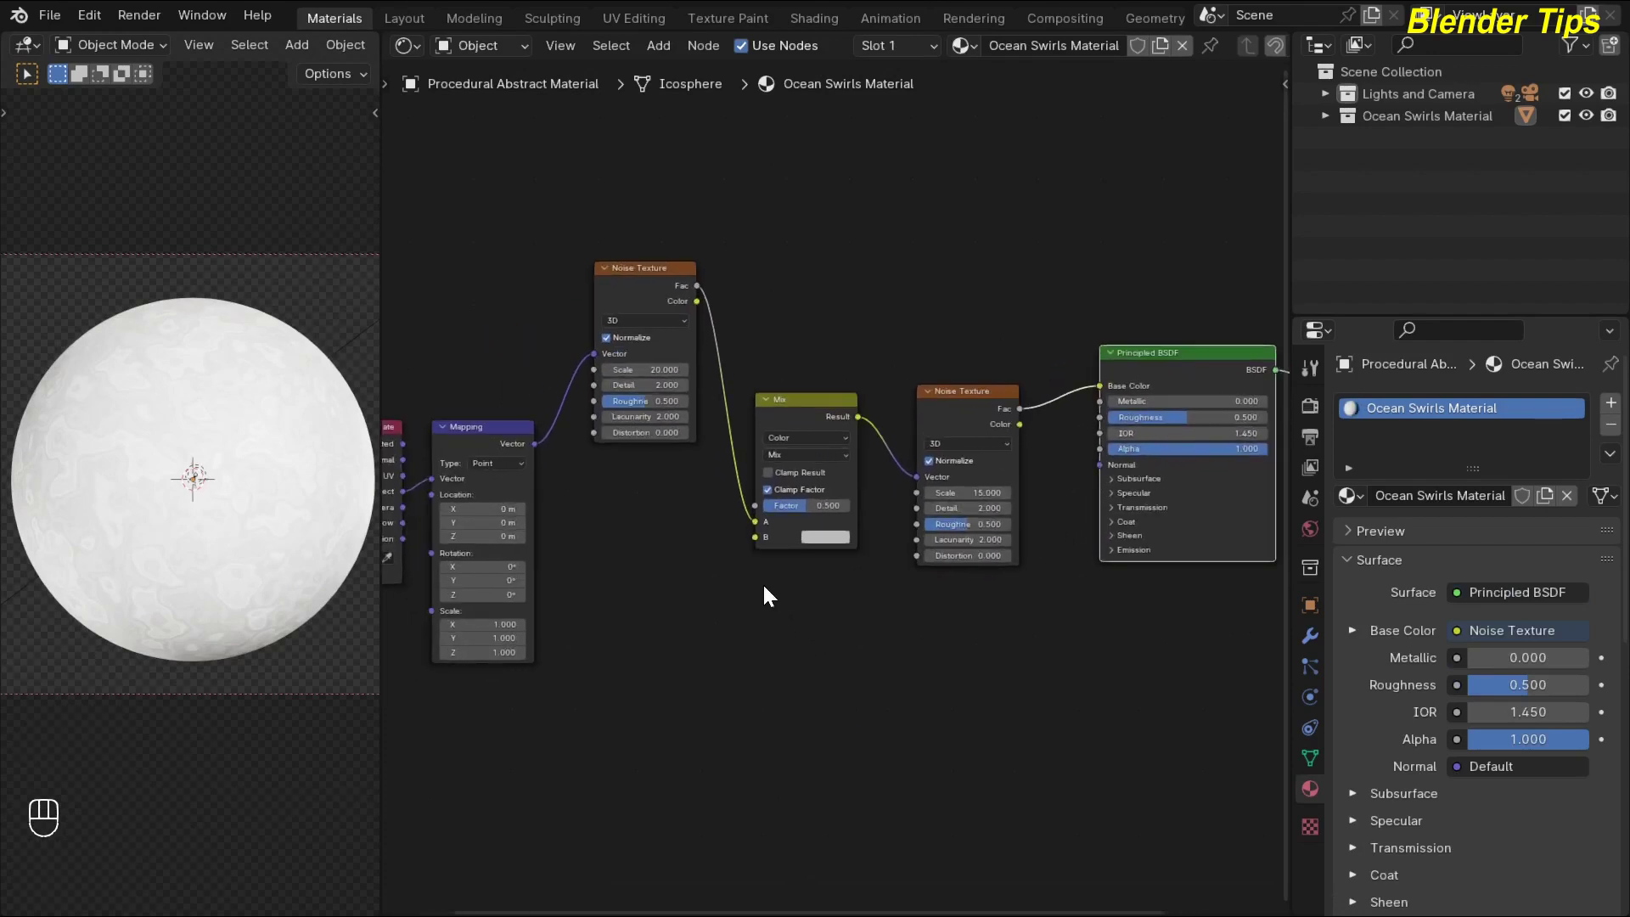
click(533, 446)
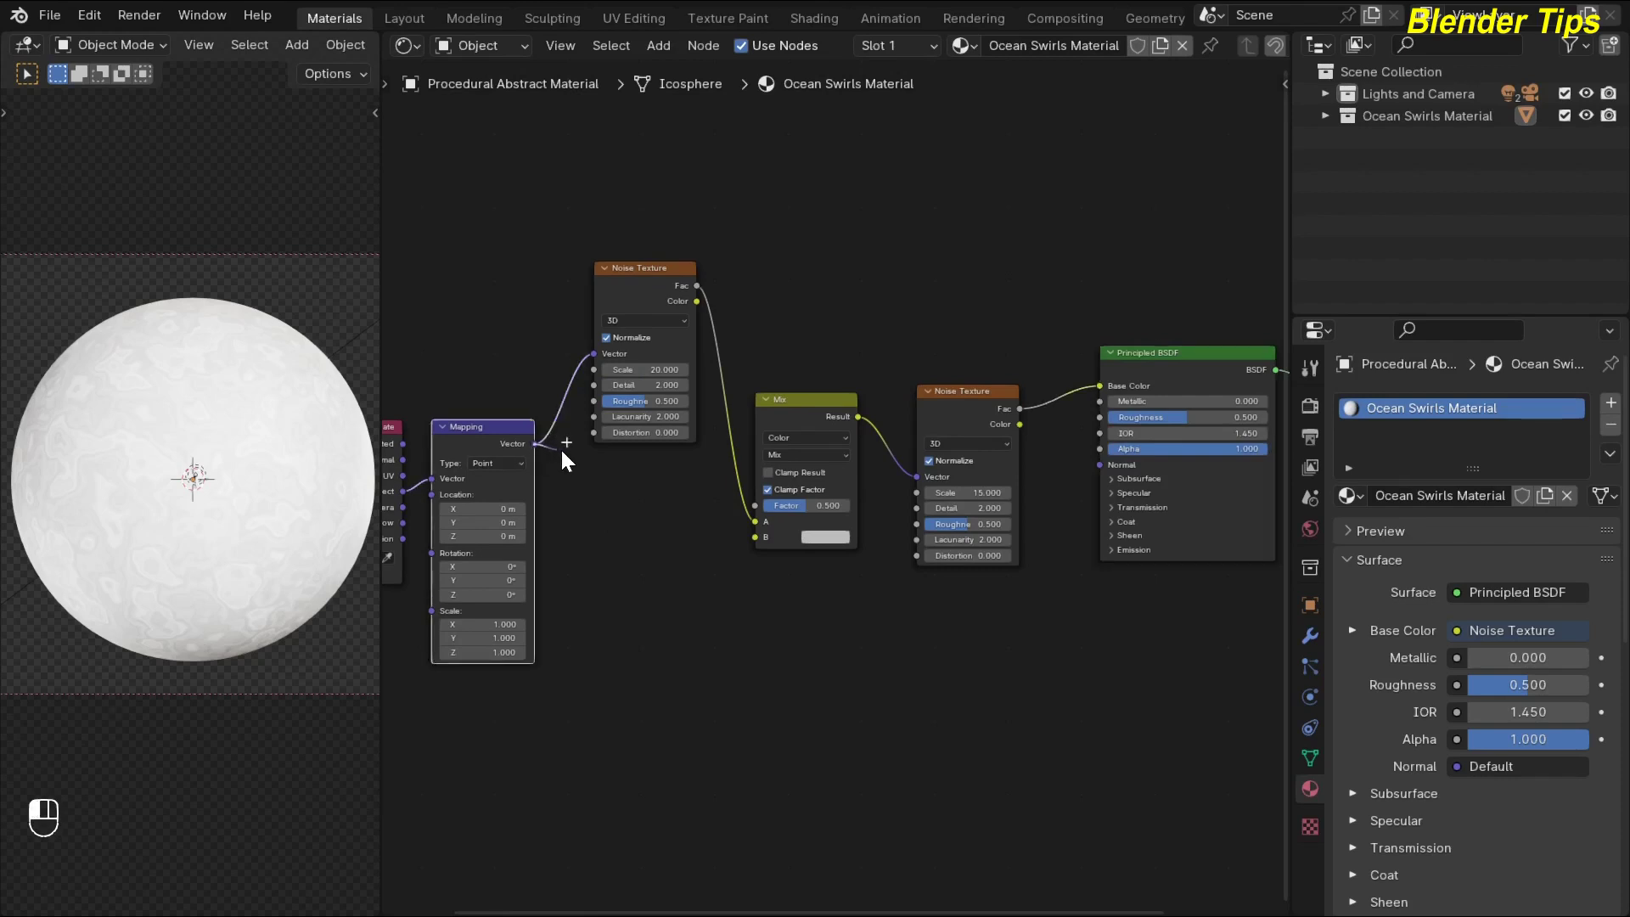
drag(632, 482, 758, 537)
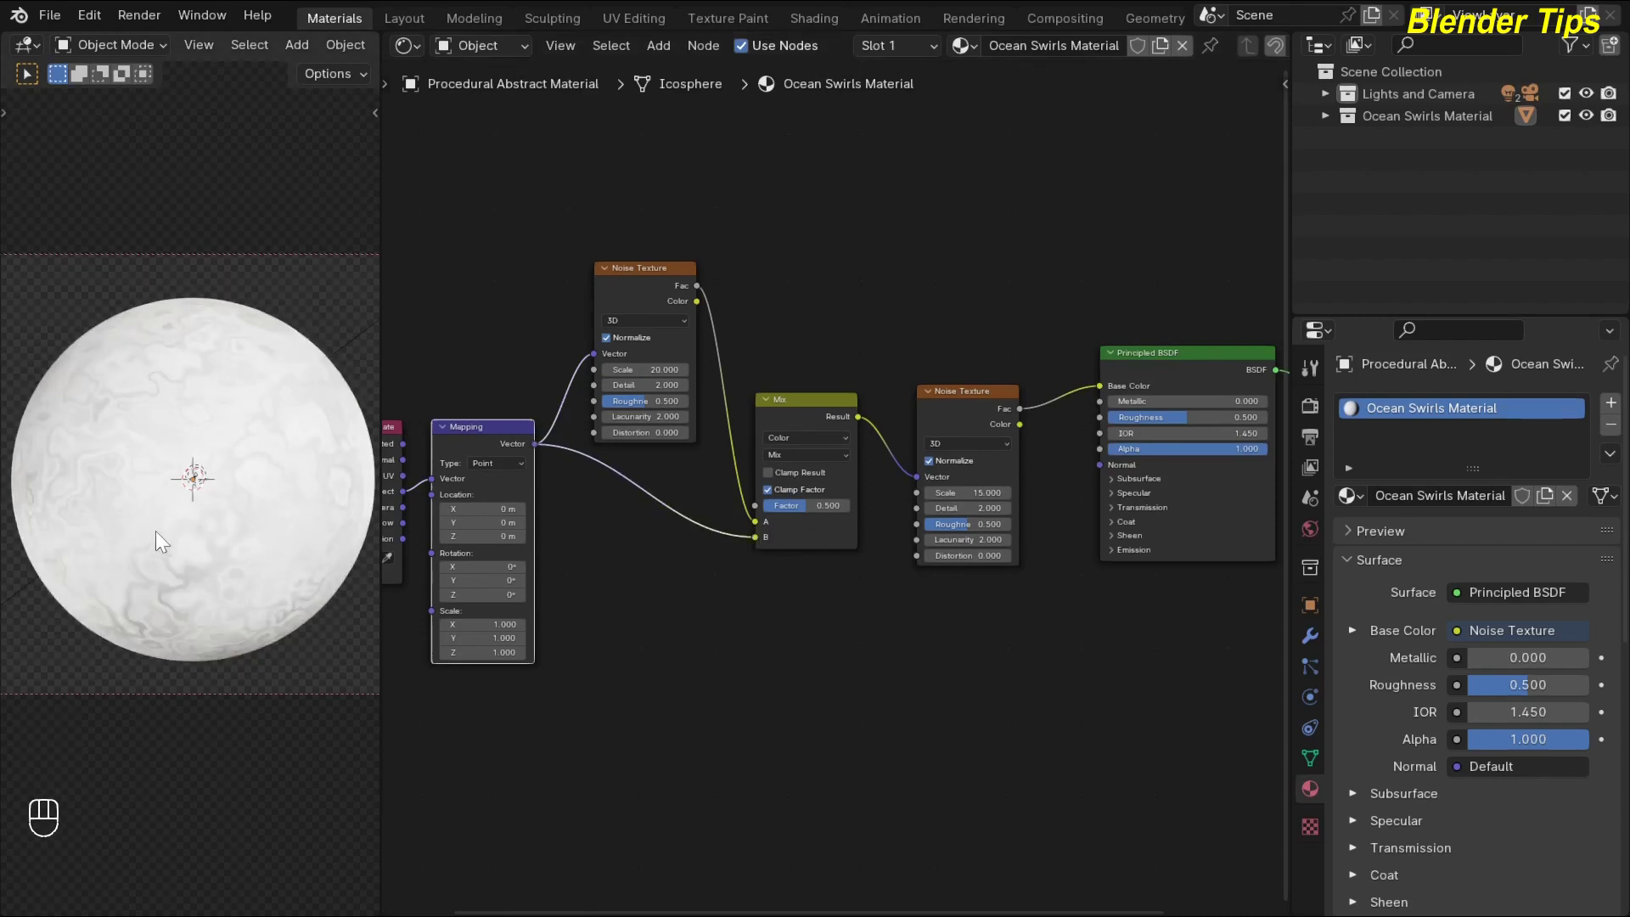
scroll(160, 518, up, 2)
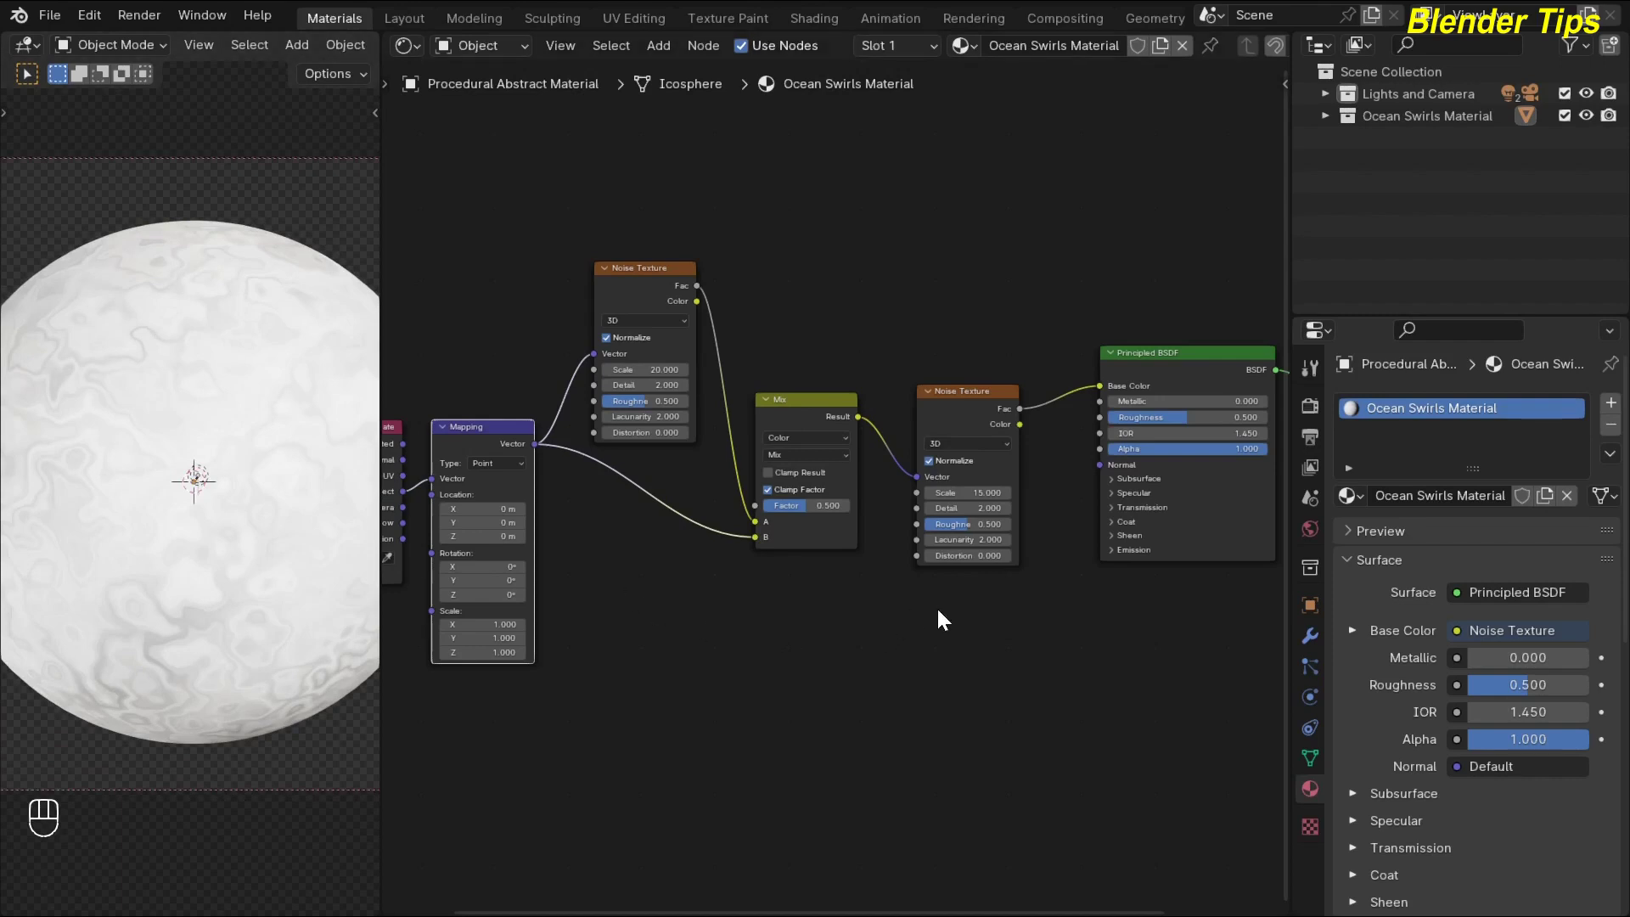
Step: Move the Principled BSDF and Material Output nodes together farther away from the second Noise Texture
scroll(942, 625, down, 2)
middle_drag(965, 636, 625, 647)
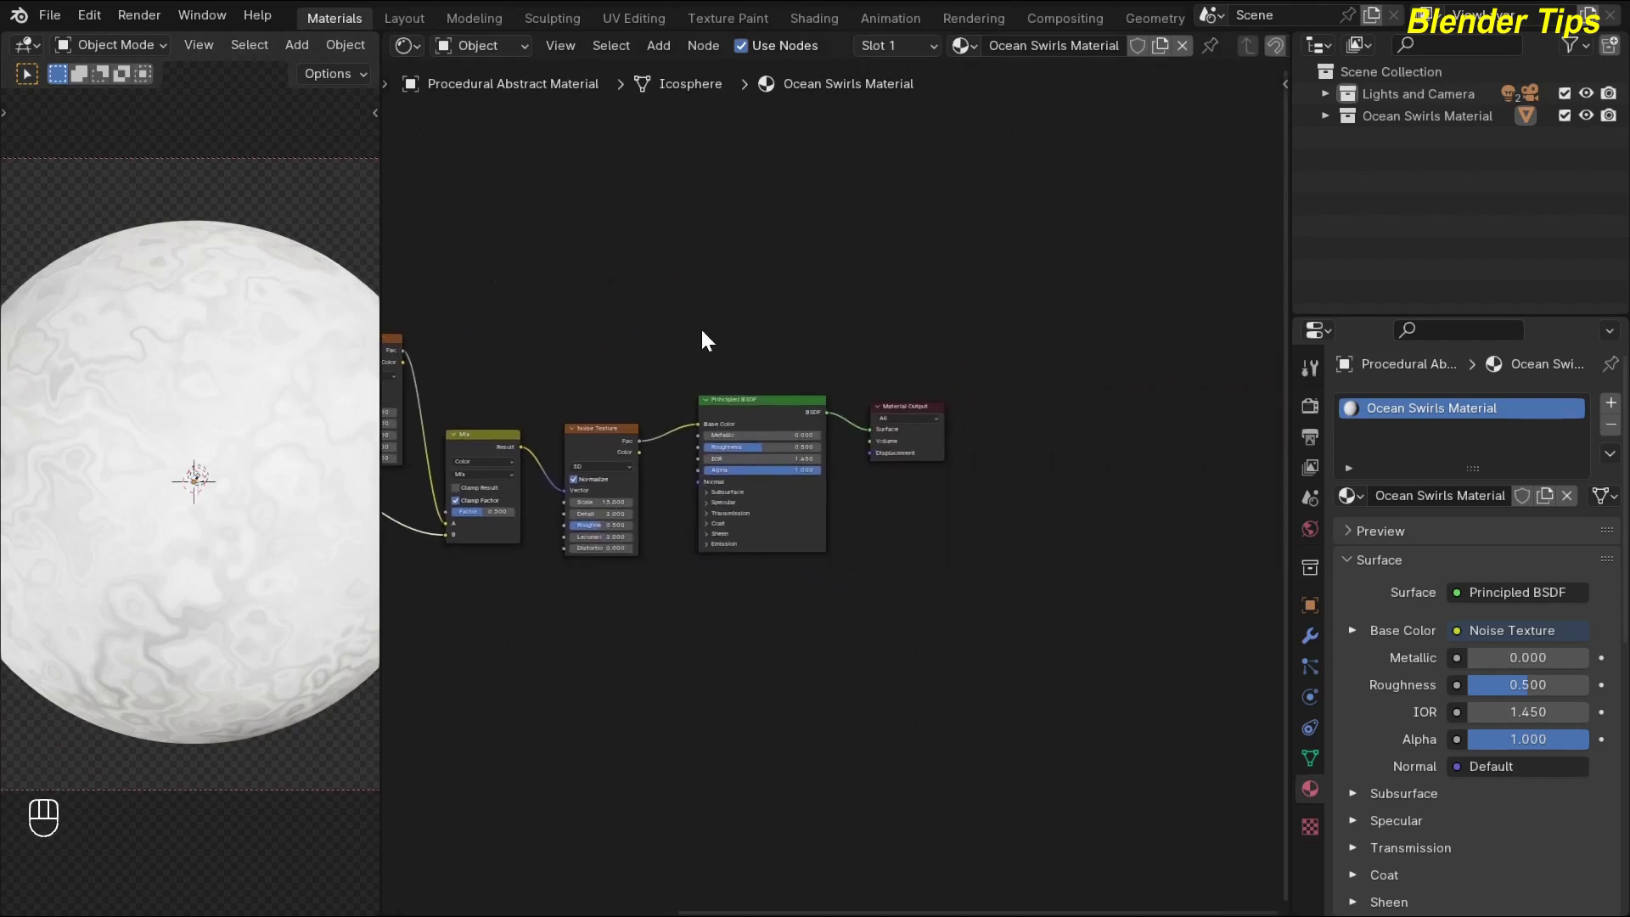
drag(716, 349, 951, 587)
drag(779, 412, 1112, 421)
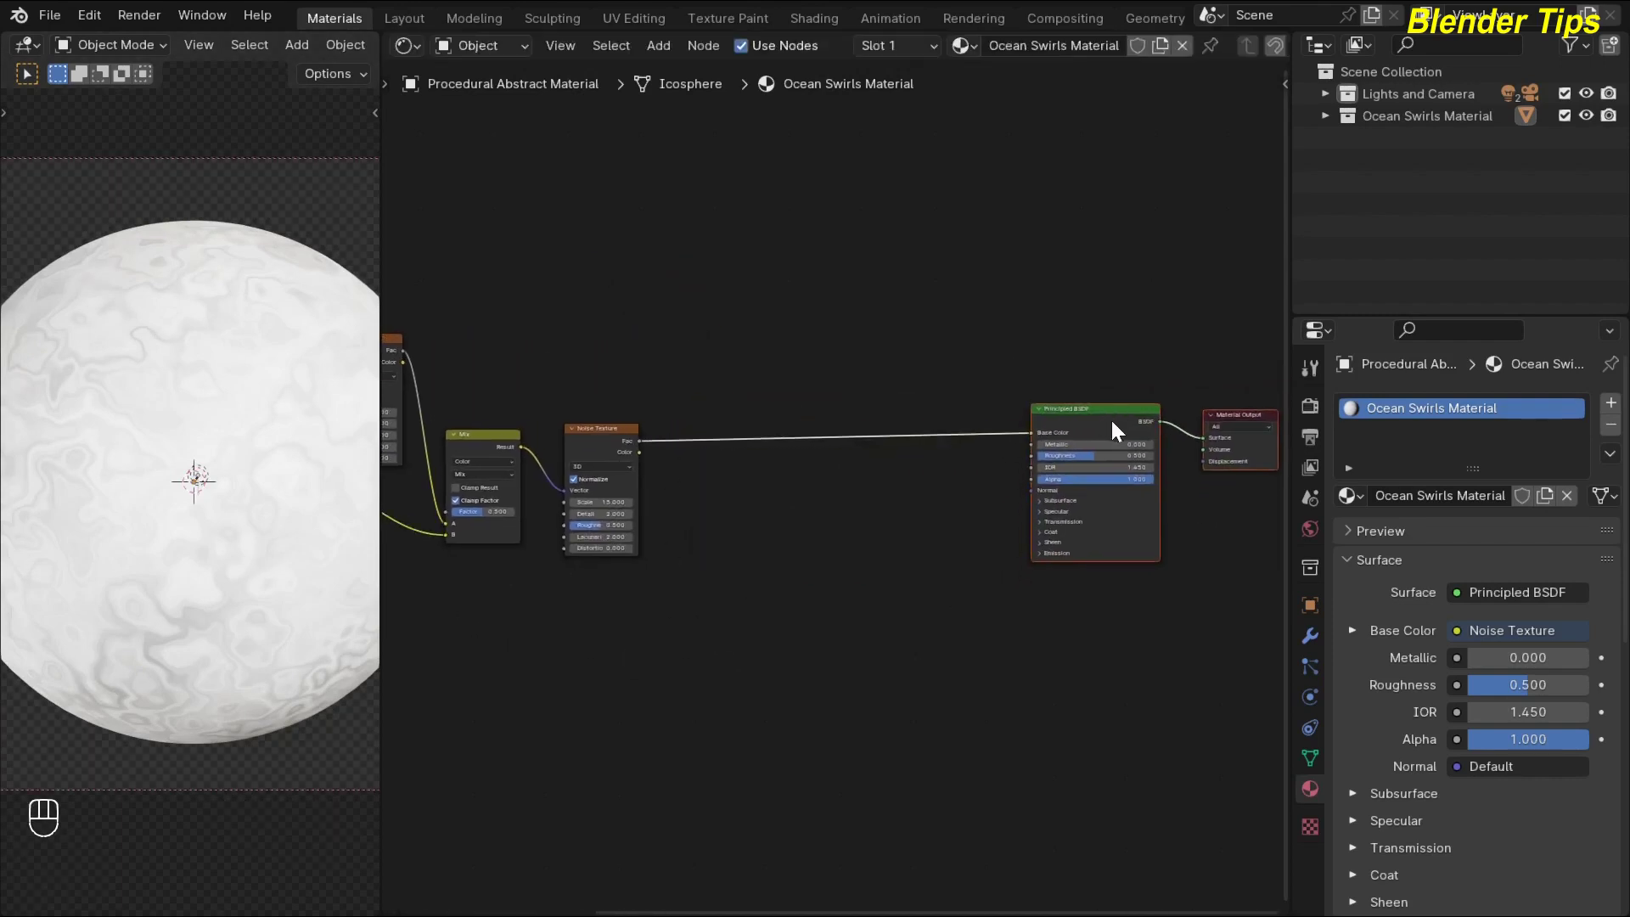
Step: Add a Color Ramp node on the link between the second Noise Texture and the Principled BSDF's Base Color
scroll(615, 644, down, 2)
middle_drag(735, 593, 690, 571)
click(701, 569)
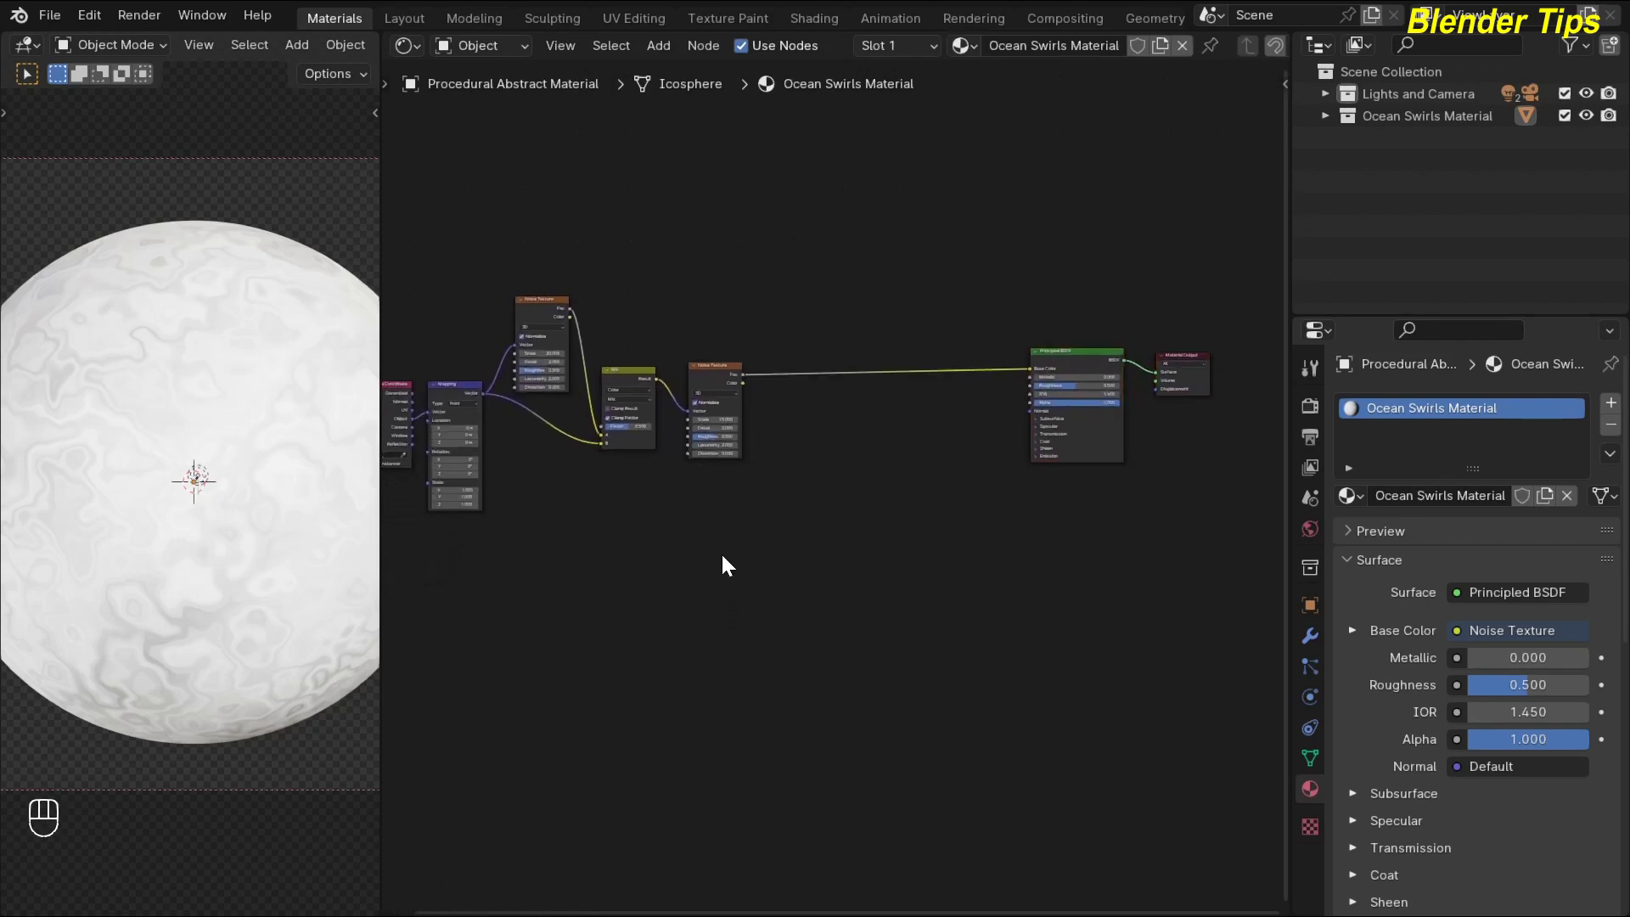
key(shift+a)
text(co)
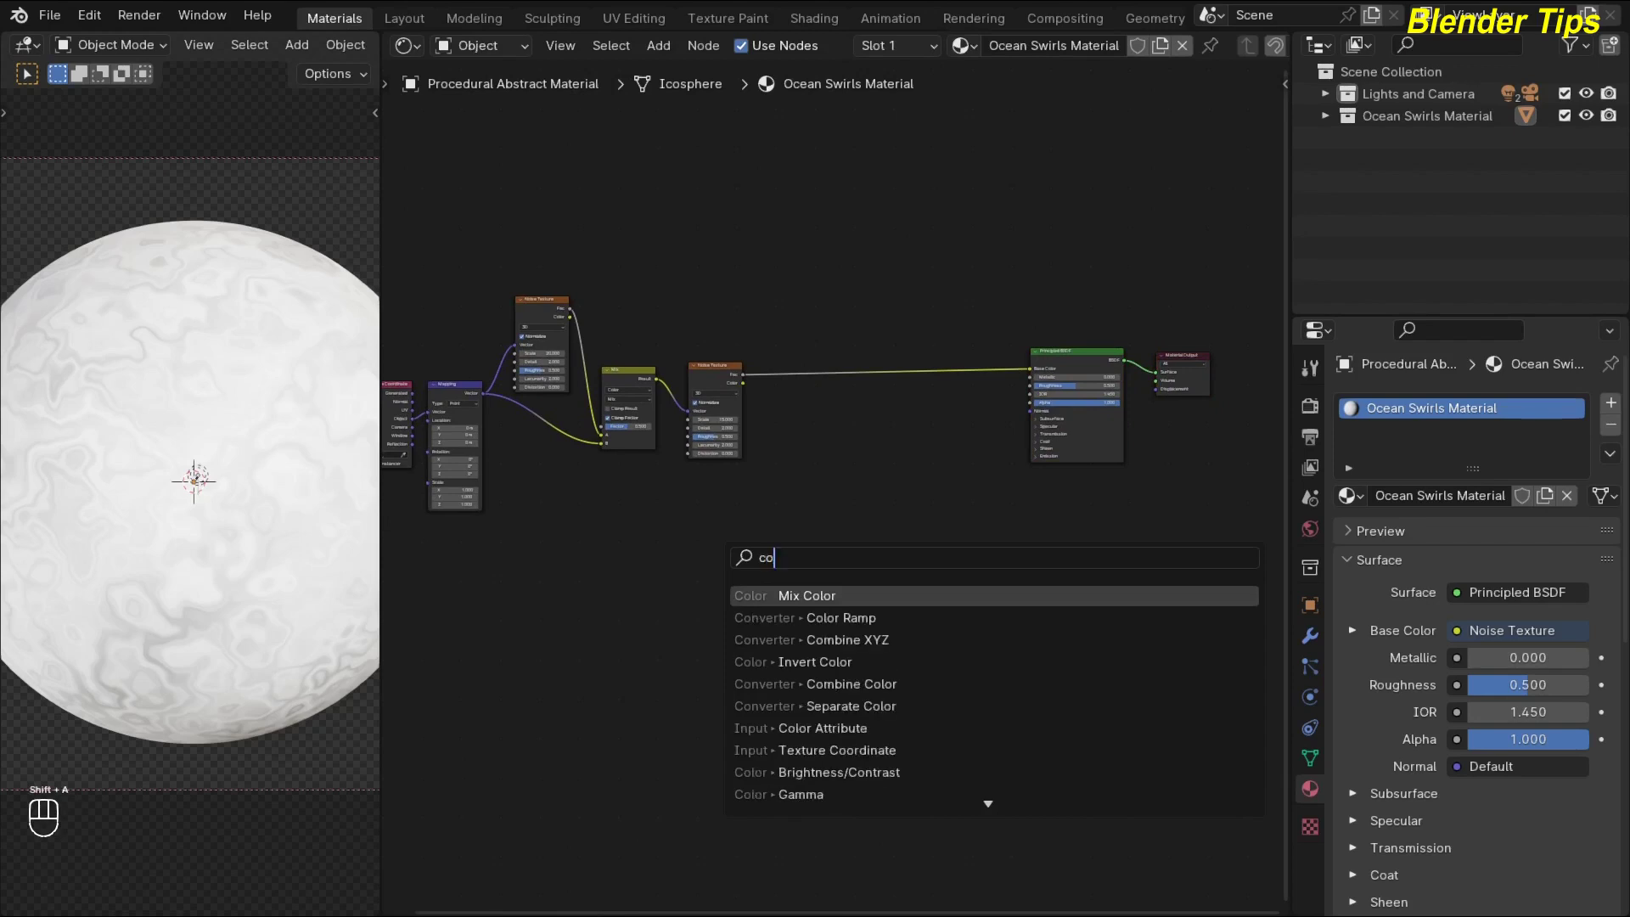
text(l)
key(Down)
key(Return)
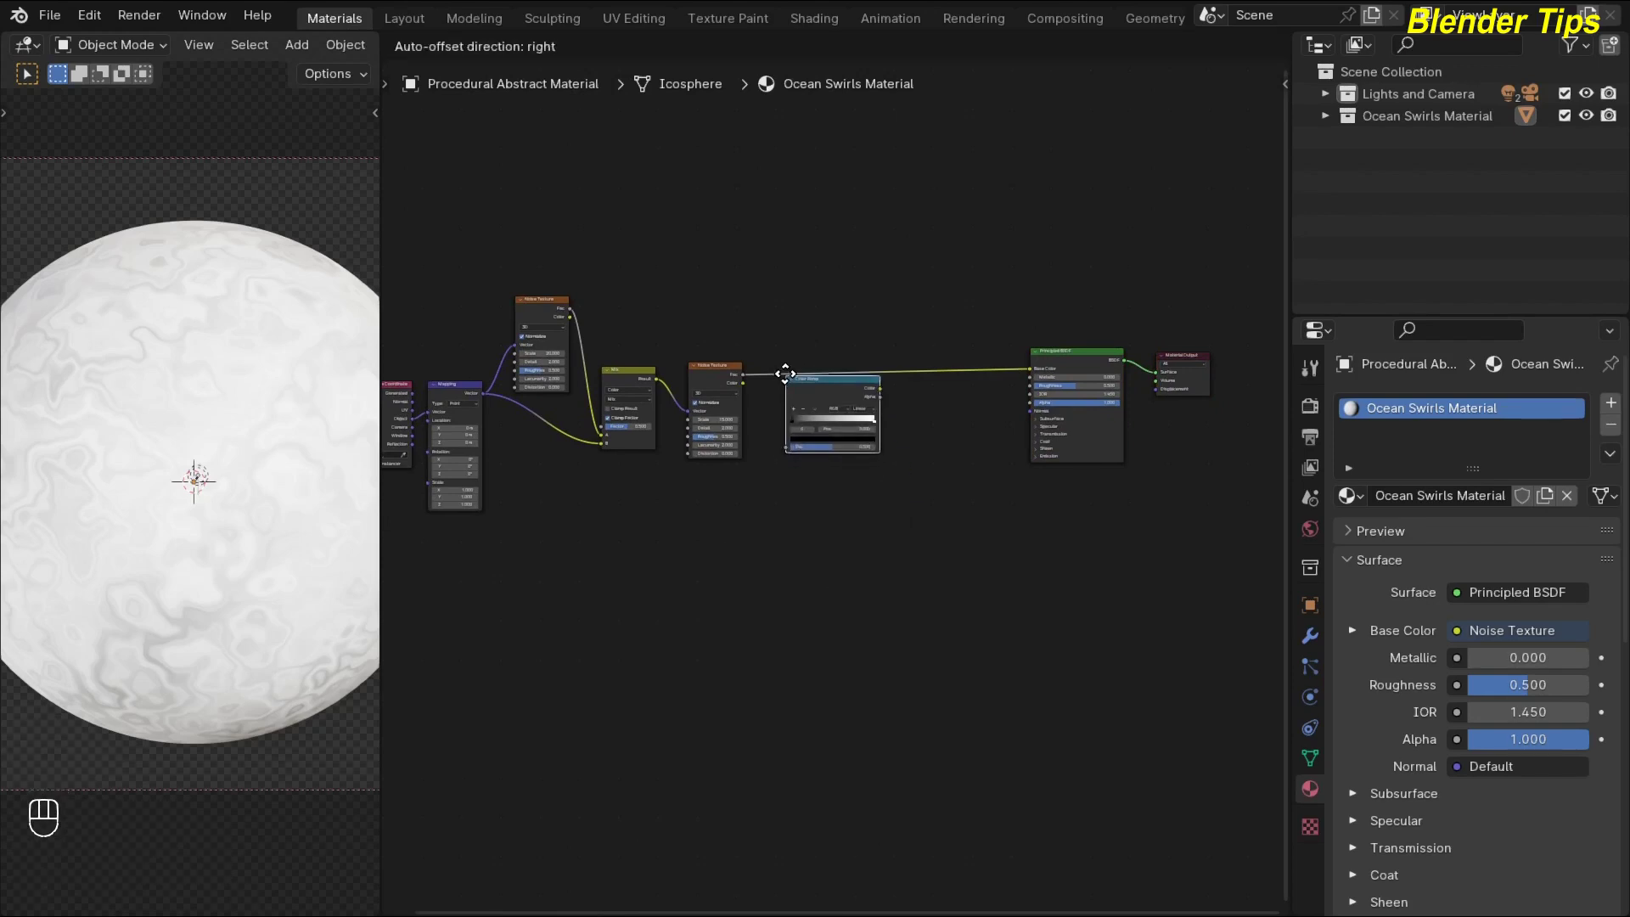
click(783, 363)
Step: Move the Color Ramp's black stop to position 0.532 and its white stop to 0.569
scroll(720, 493, up, 2)
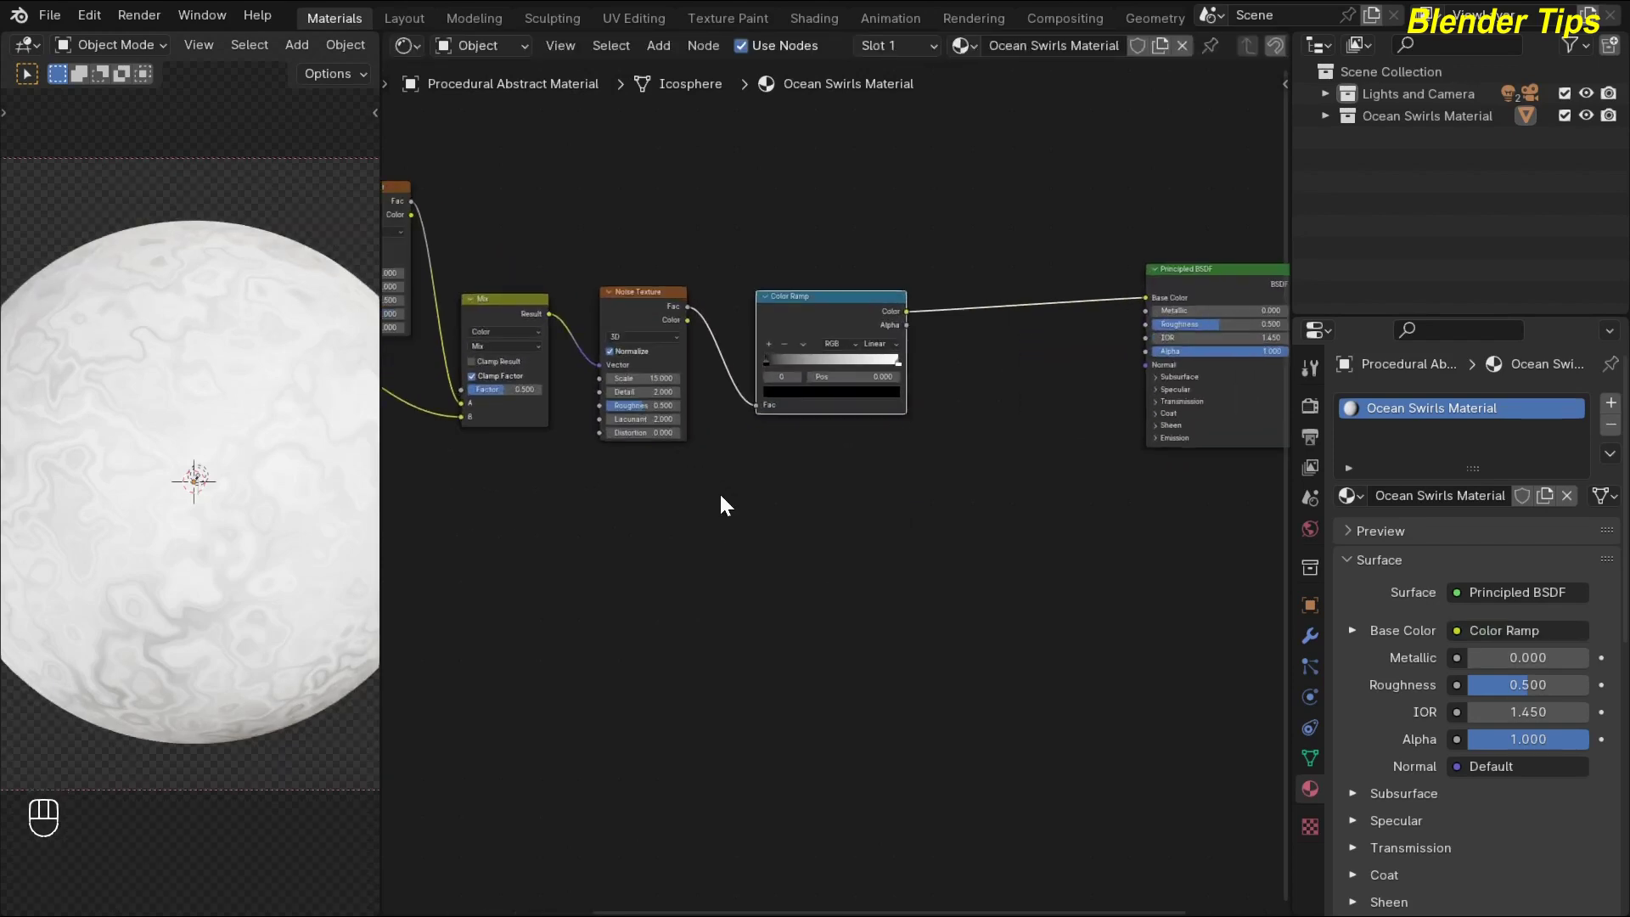
middle_drag(720, 497, 702, 619)
scroll(712, 552, up, 1)
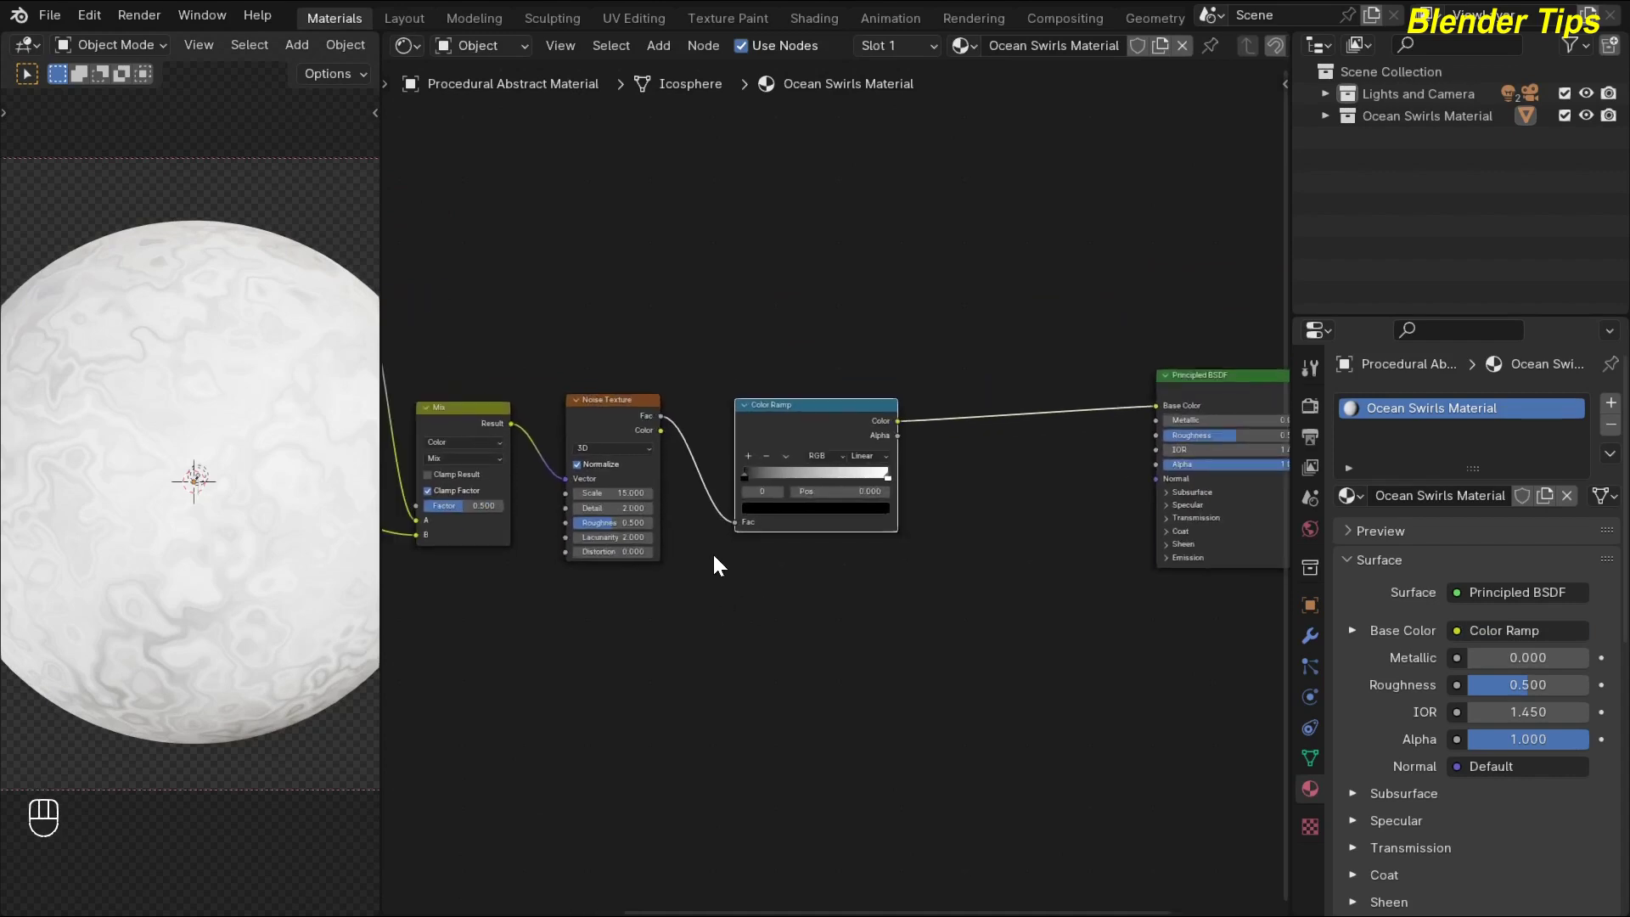
scroll(700, 573, up, 2)
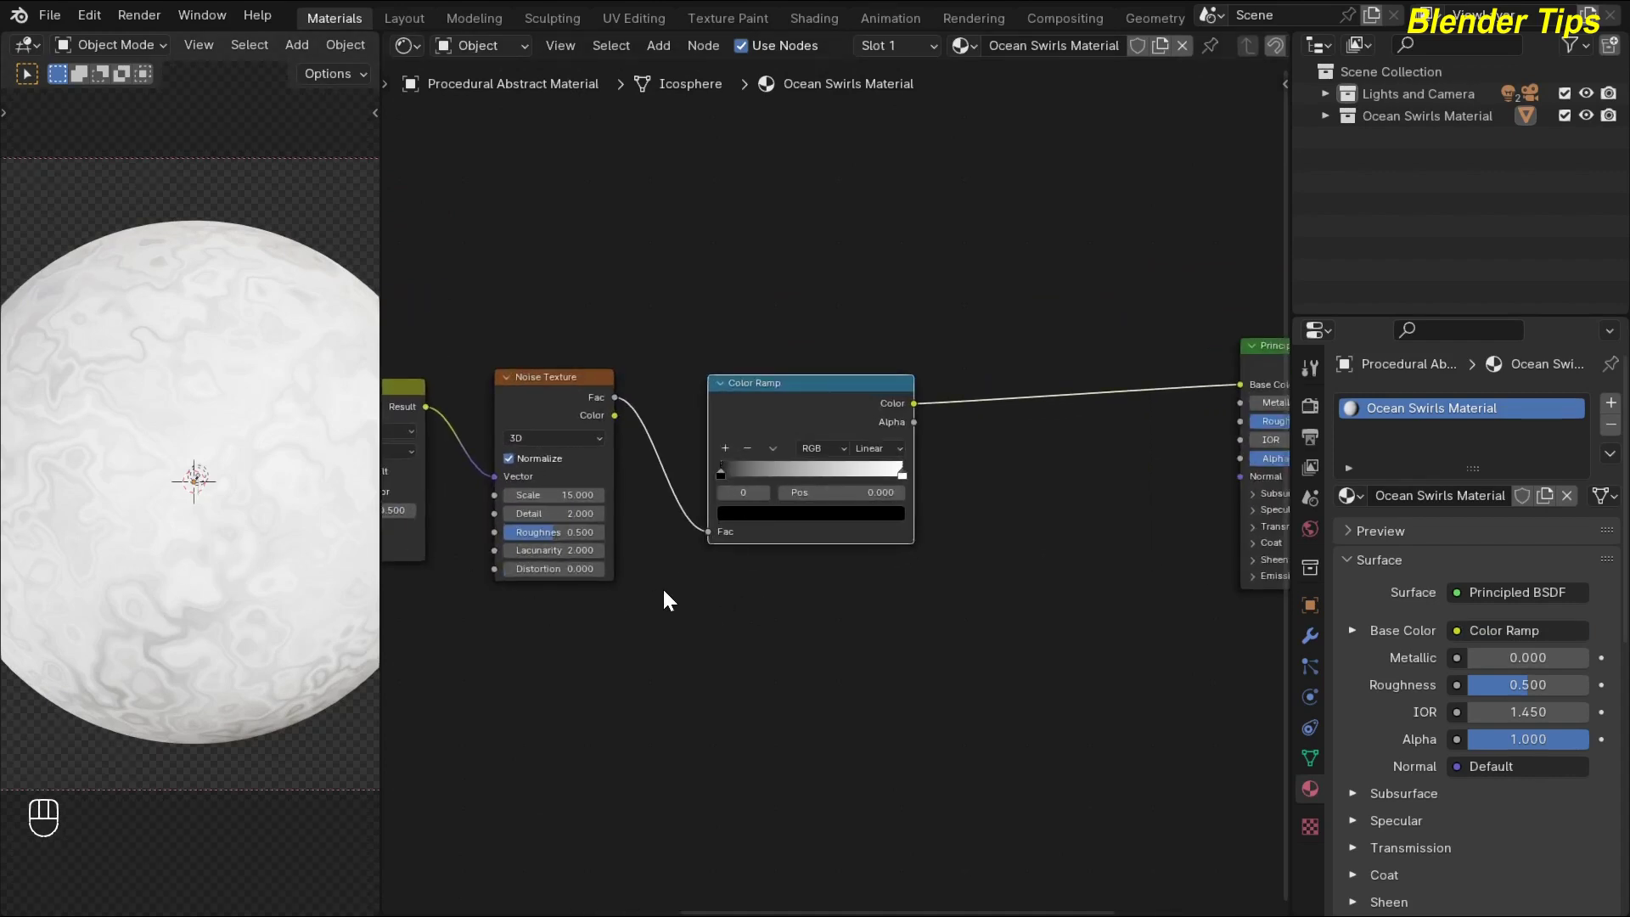
scroll(663, 599, up, 1)
drag(699, 472, 846, 467)
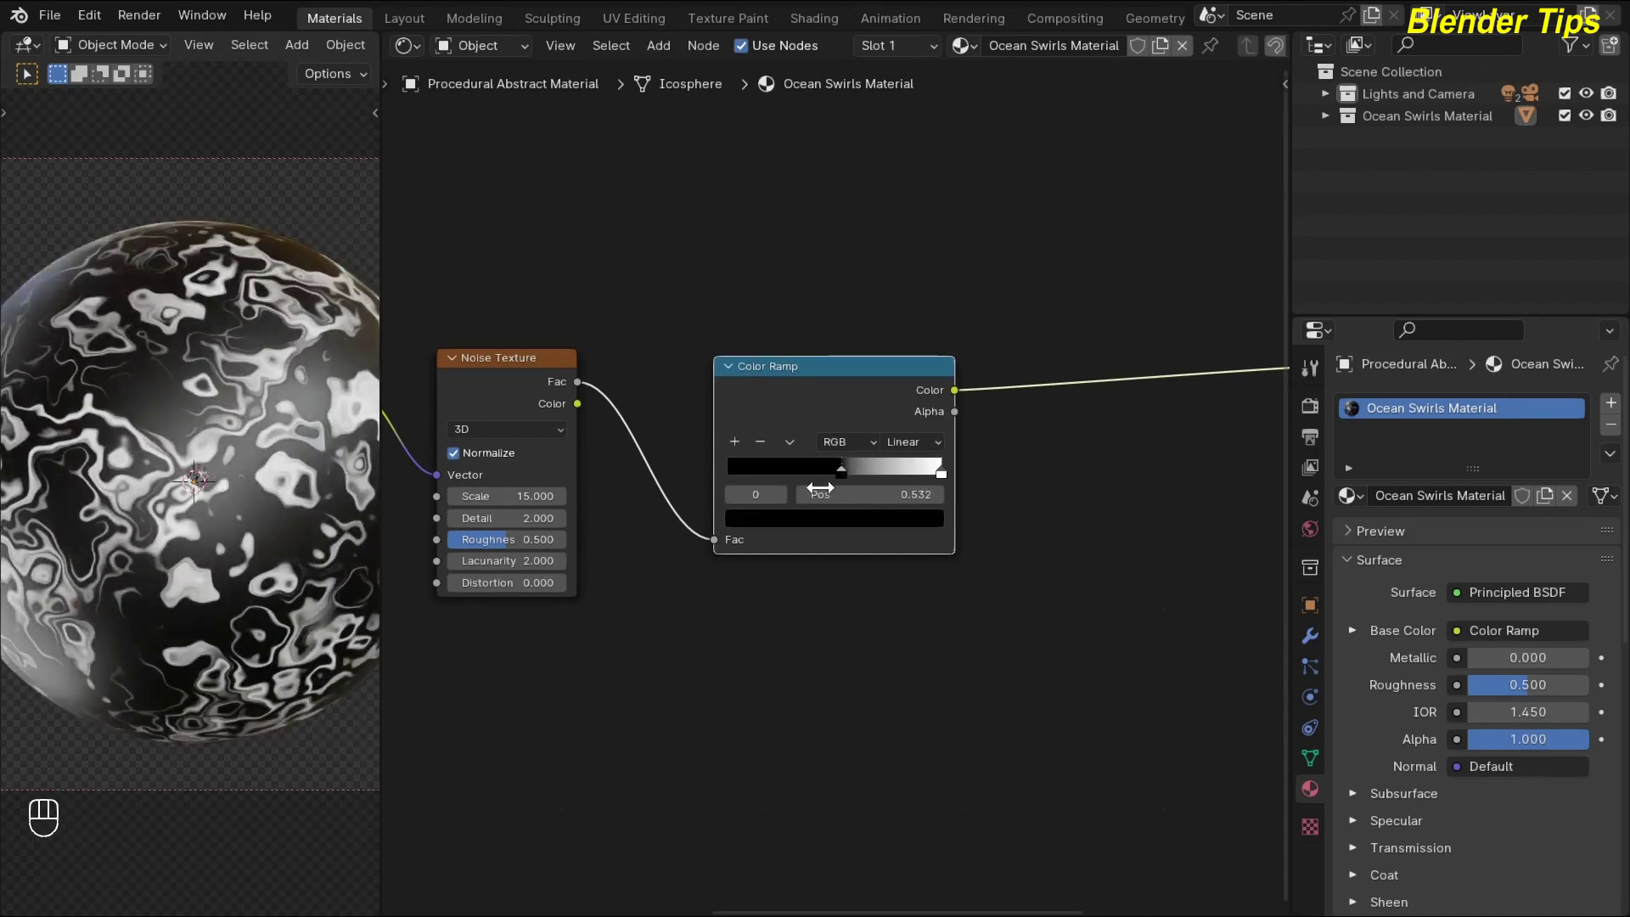
scroll(845, 666, up, 2)
middle_drag(845, 667, 765, 666)
drag(886, 474, 767, 495)
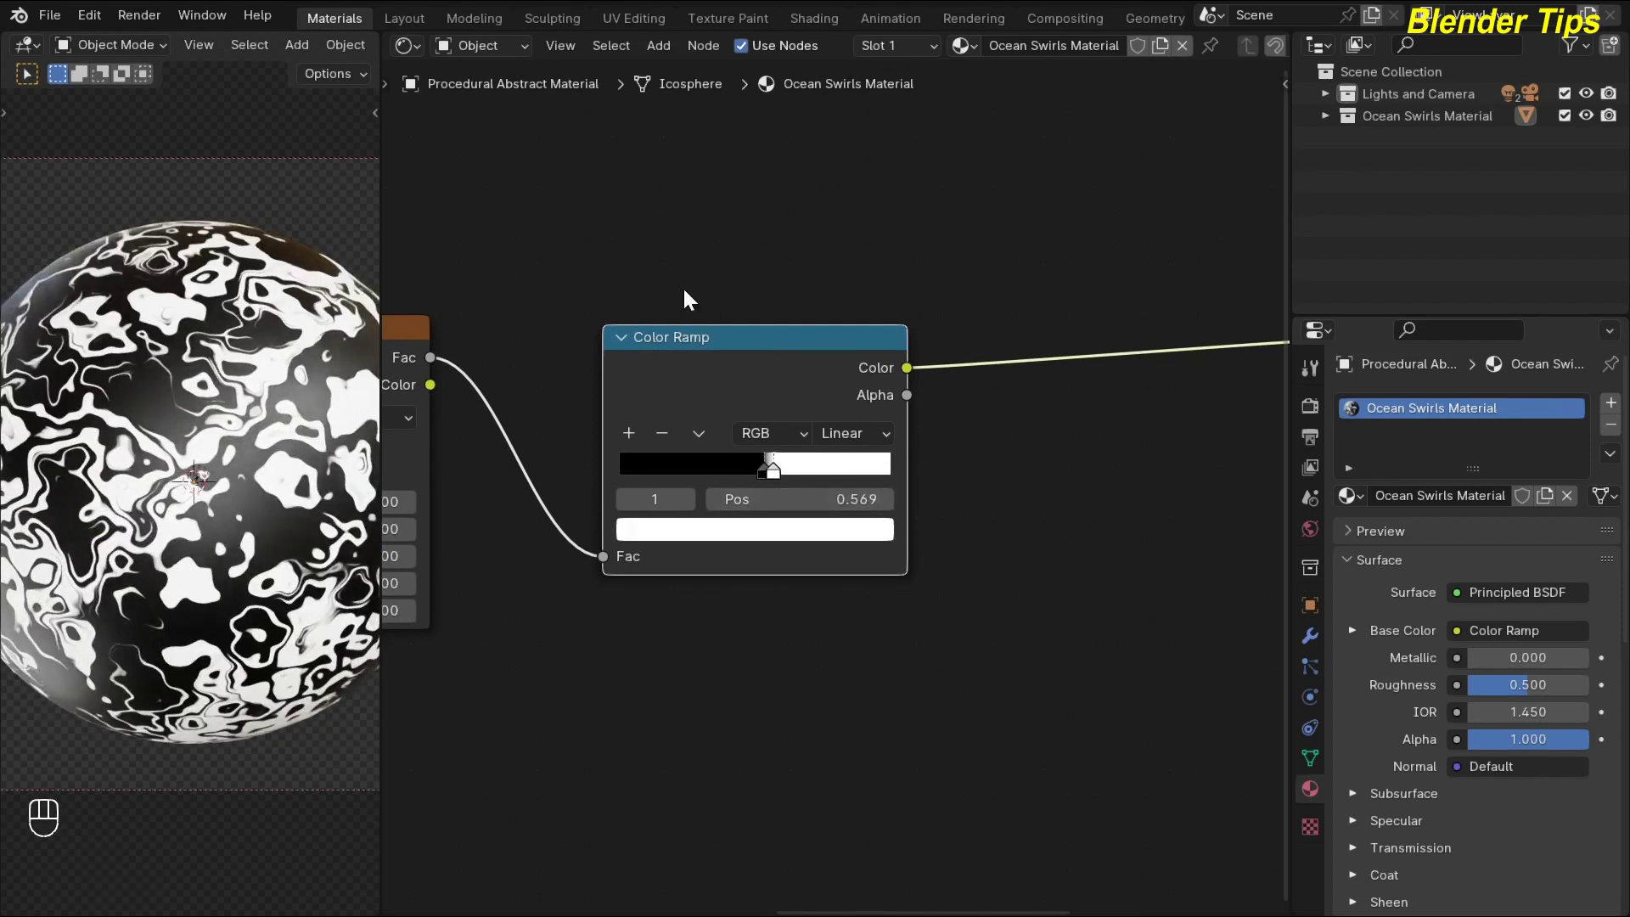
scroll(667, 637, down, 2)
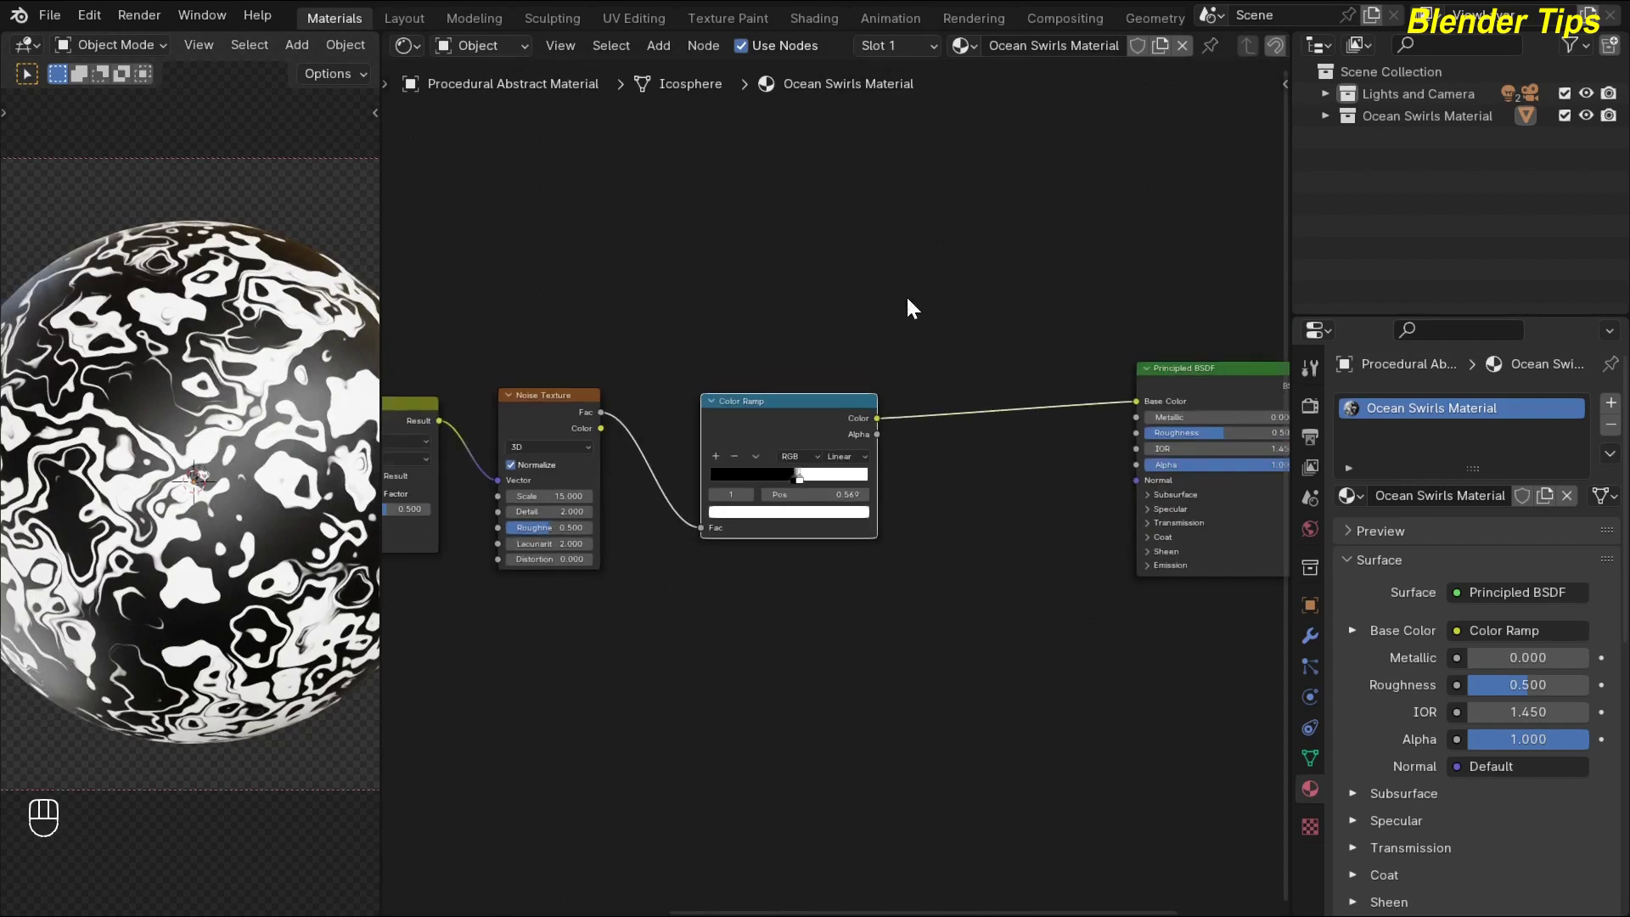
Step: Add a Mix Color node on the link between the Color Ramp and the Principled BSDF's Base Color
scroll(730, 592, down, 2)
middle_drag(731, 592, 717, 535)
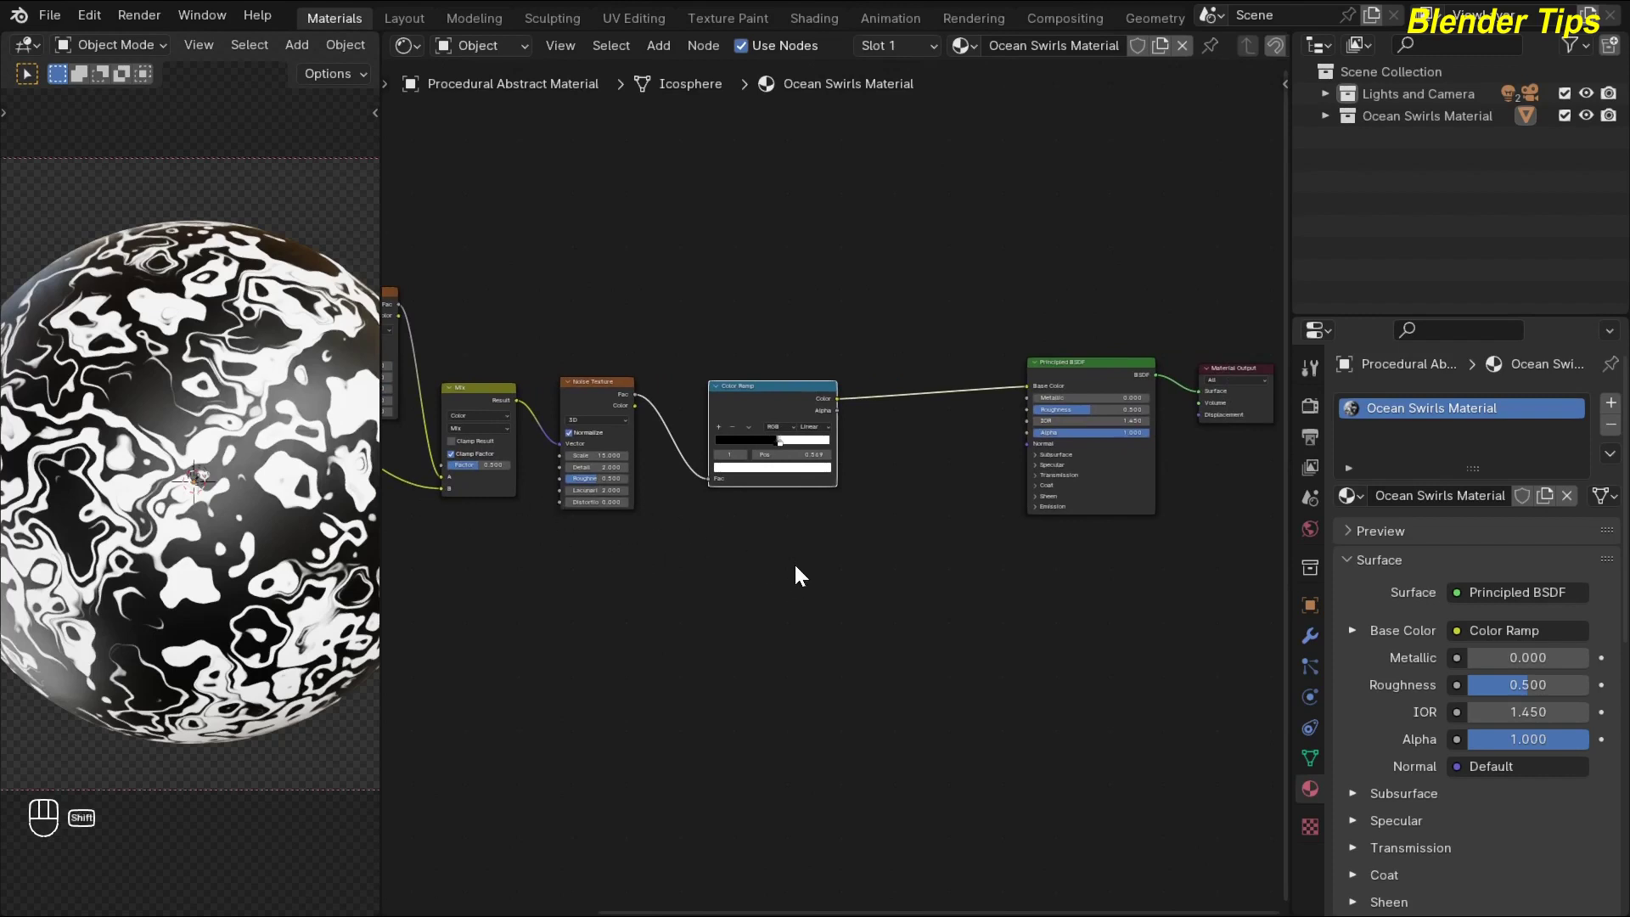
key(shift+a)
text(mi)
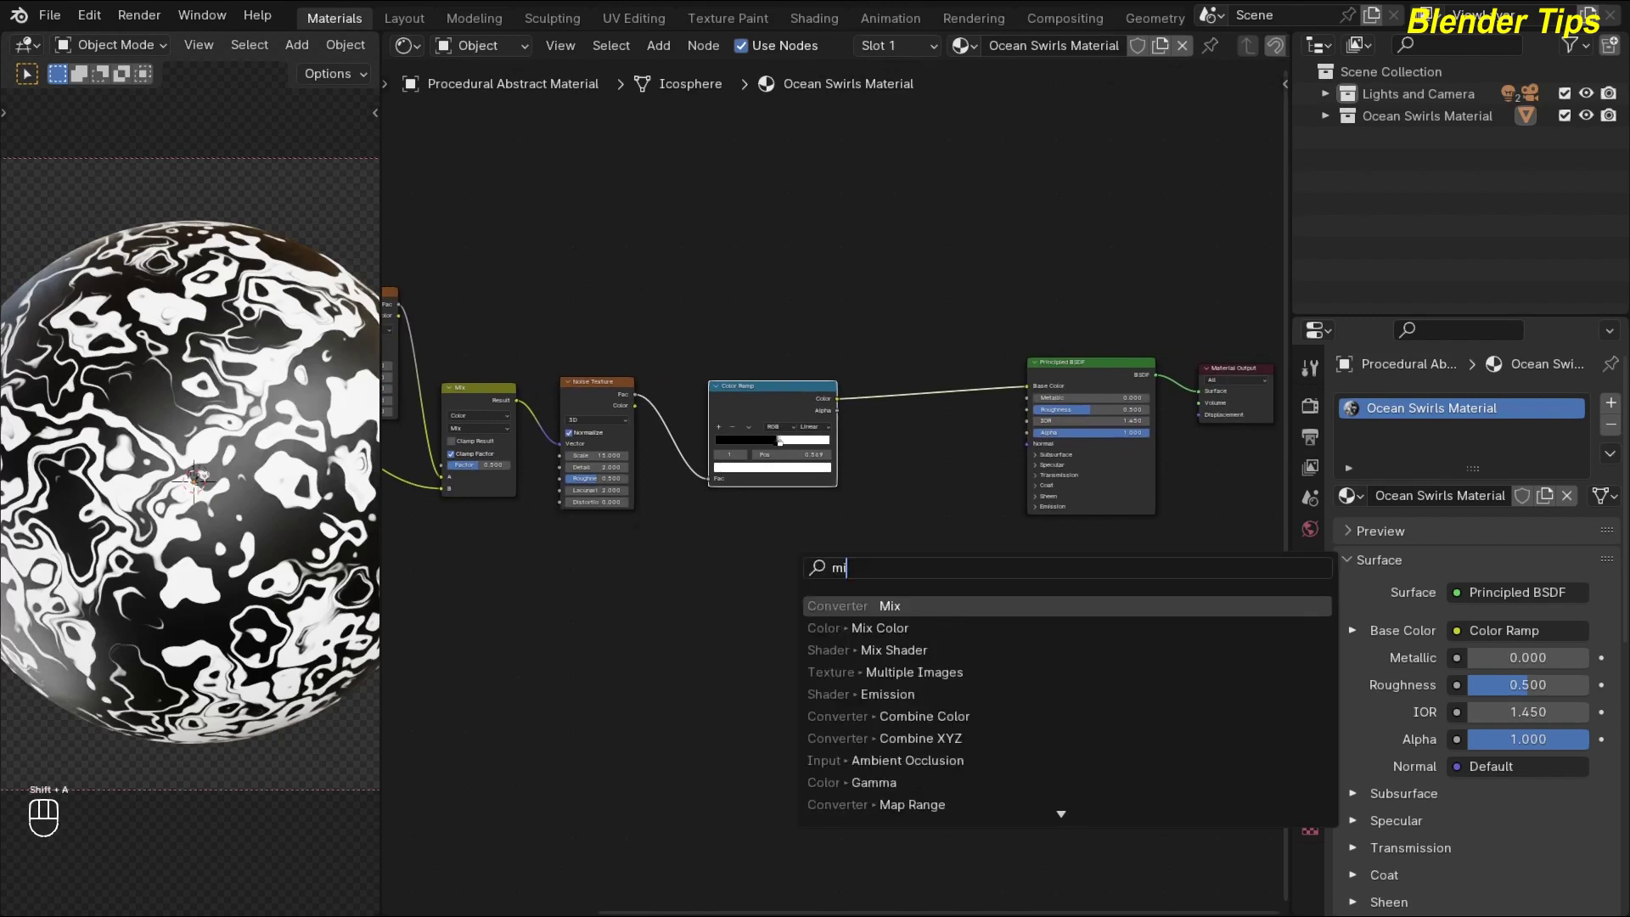
text(x)
click(883, 626)
click(878, 365)
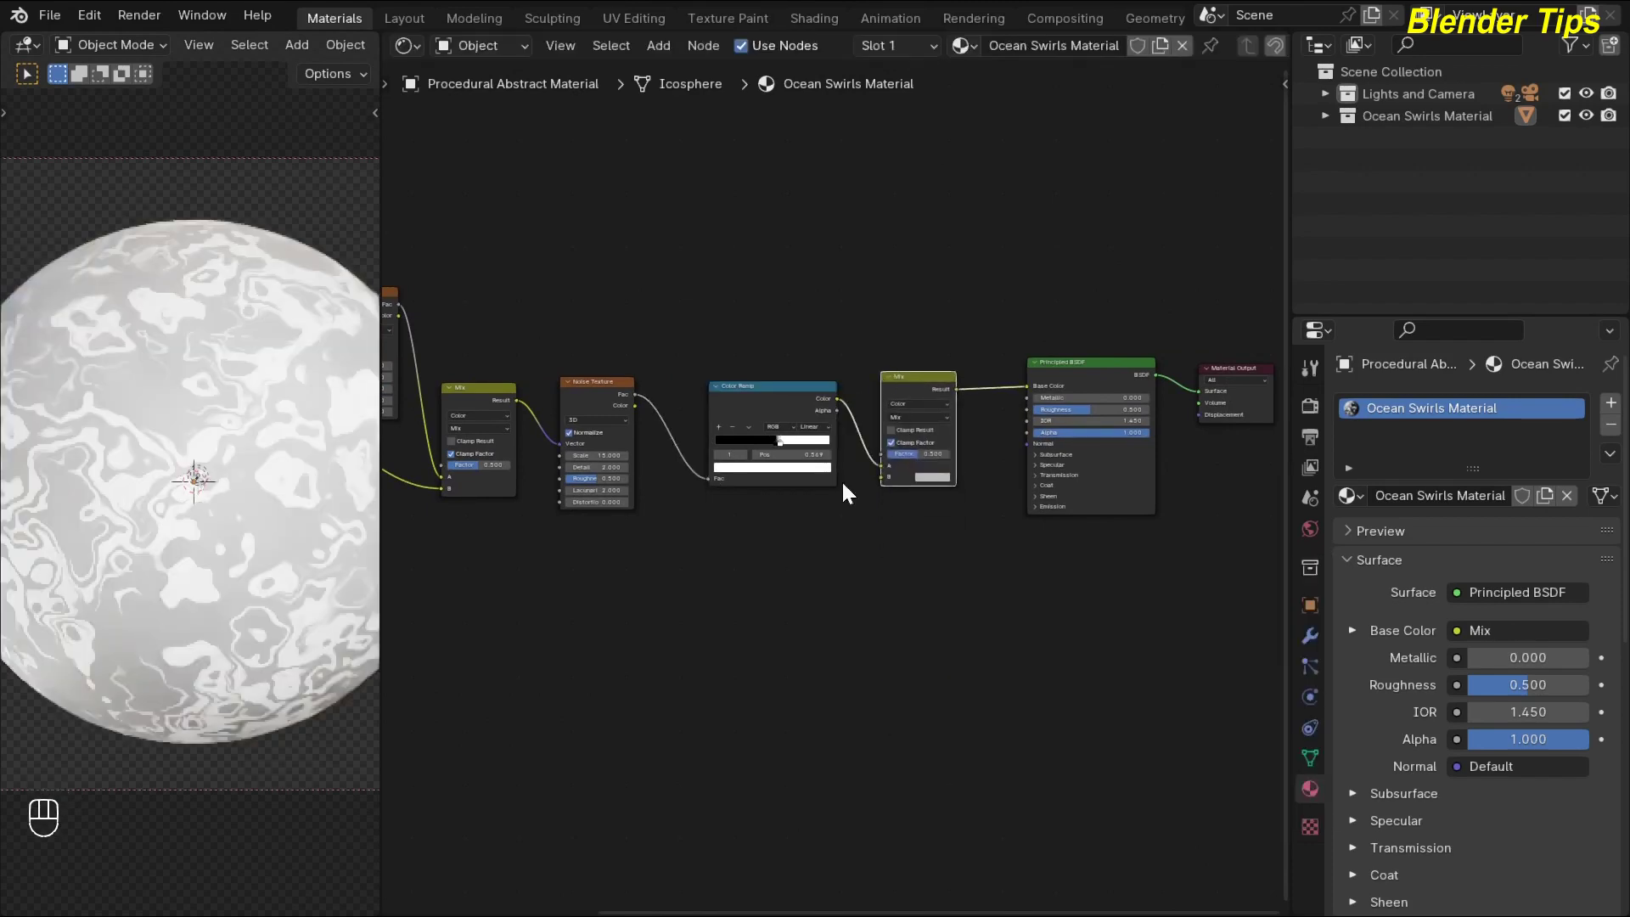
Step: Reroute the Color Ramp's Color link from the new Mix node's A input to its Factor input
scroll(819, 507, up, 3)
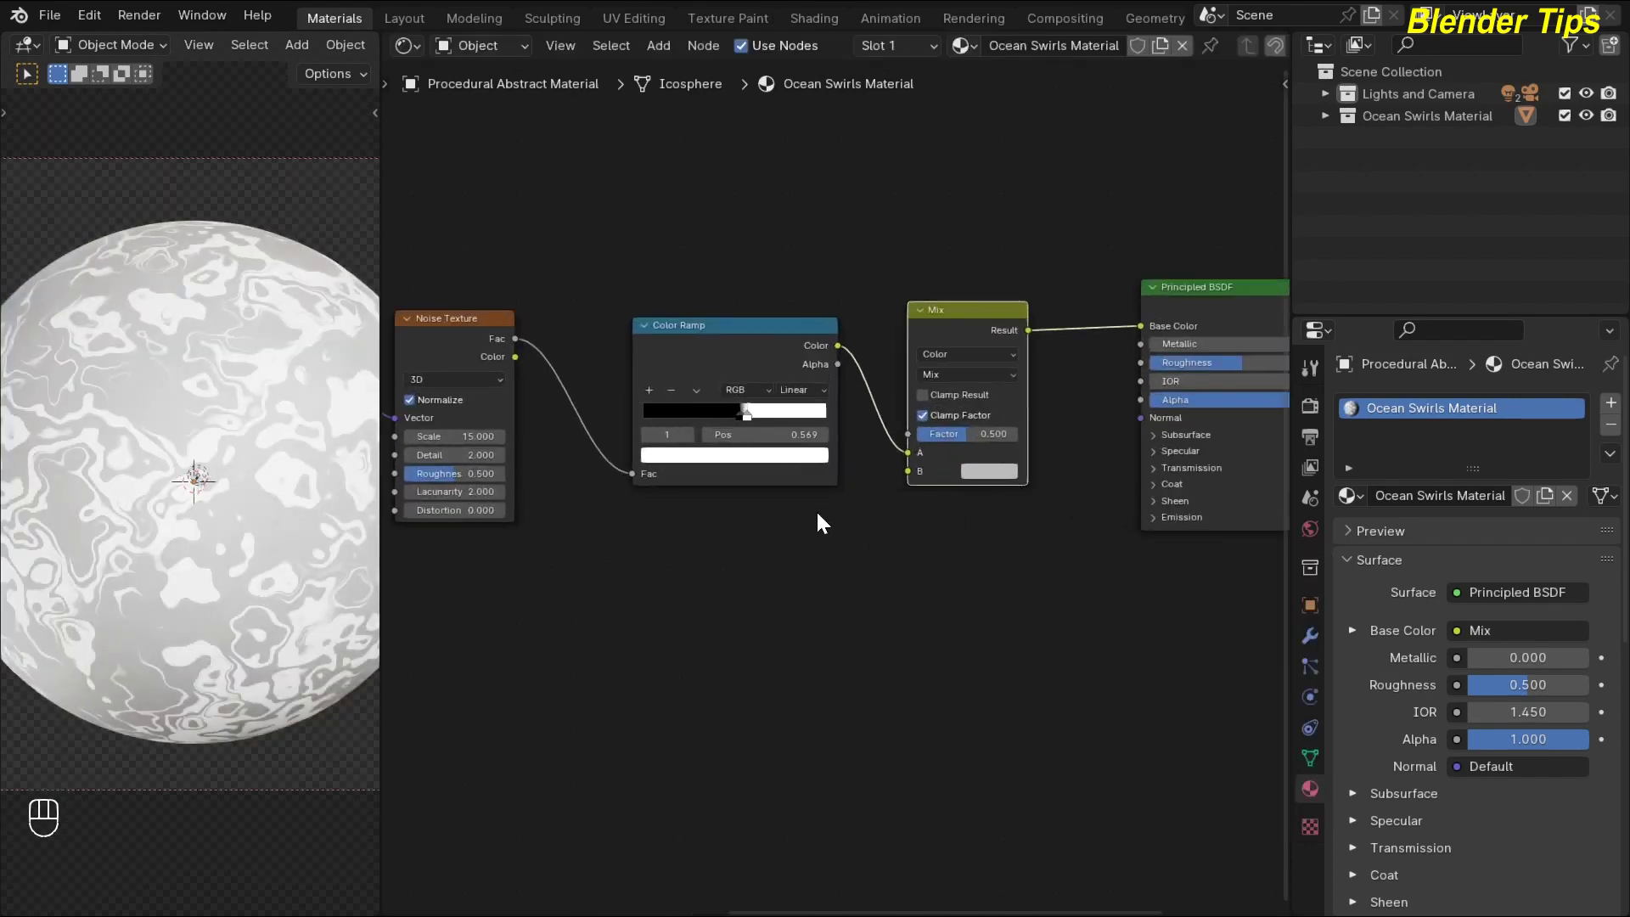
middle_drag(758, 552, 719, 581)
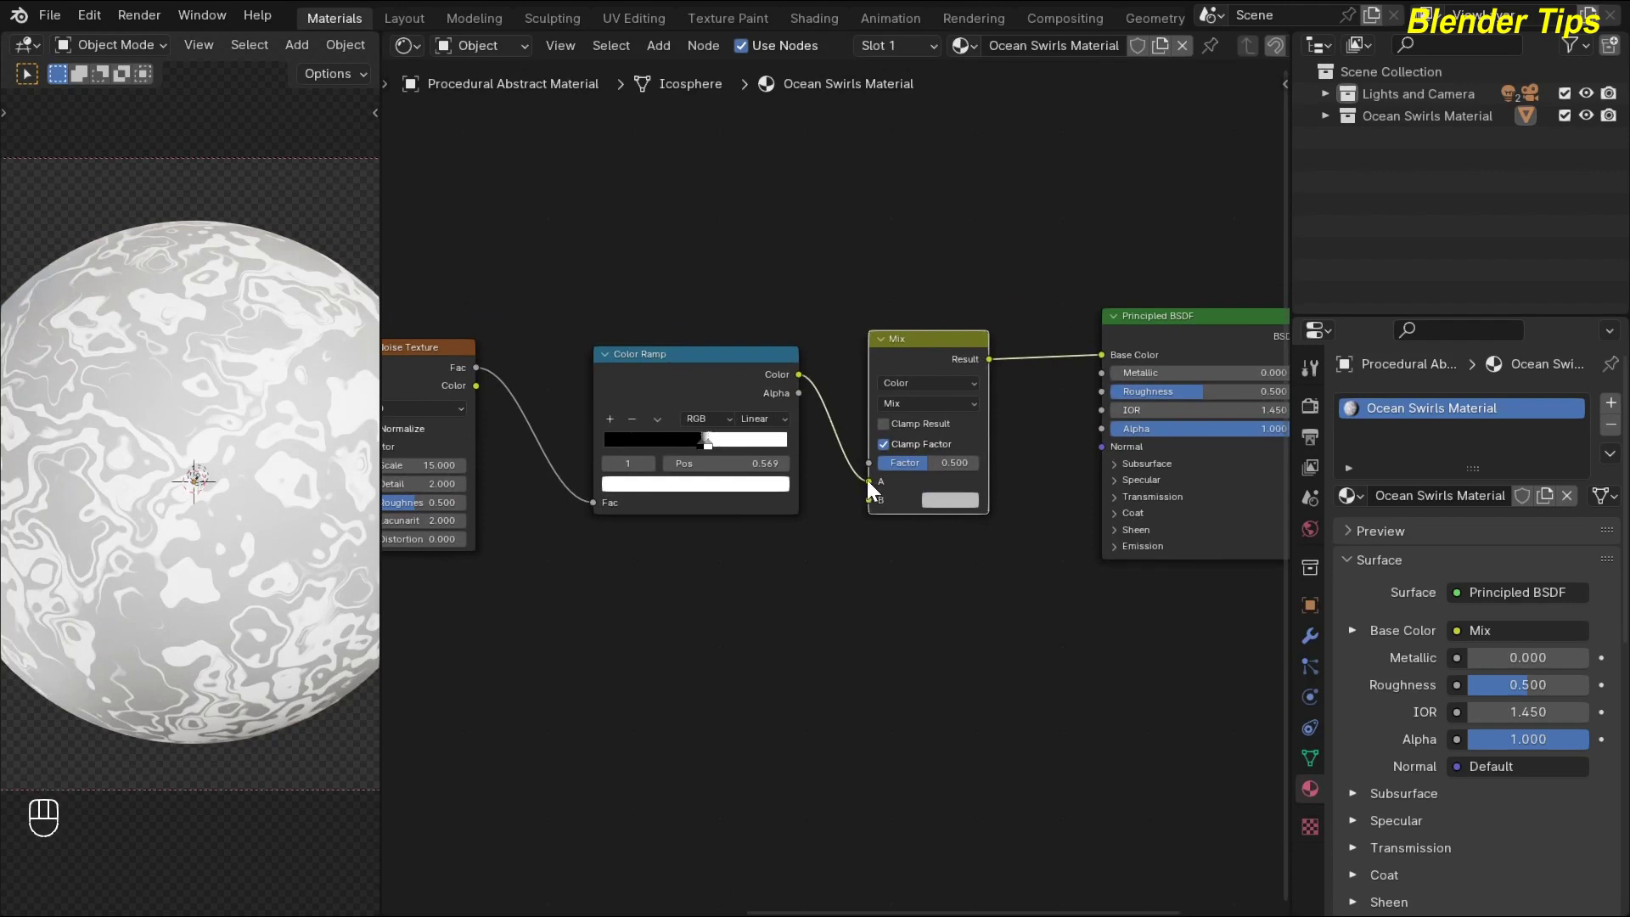
drag(869, 482, 870, 467)
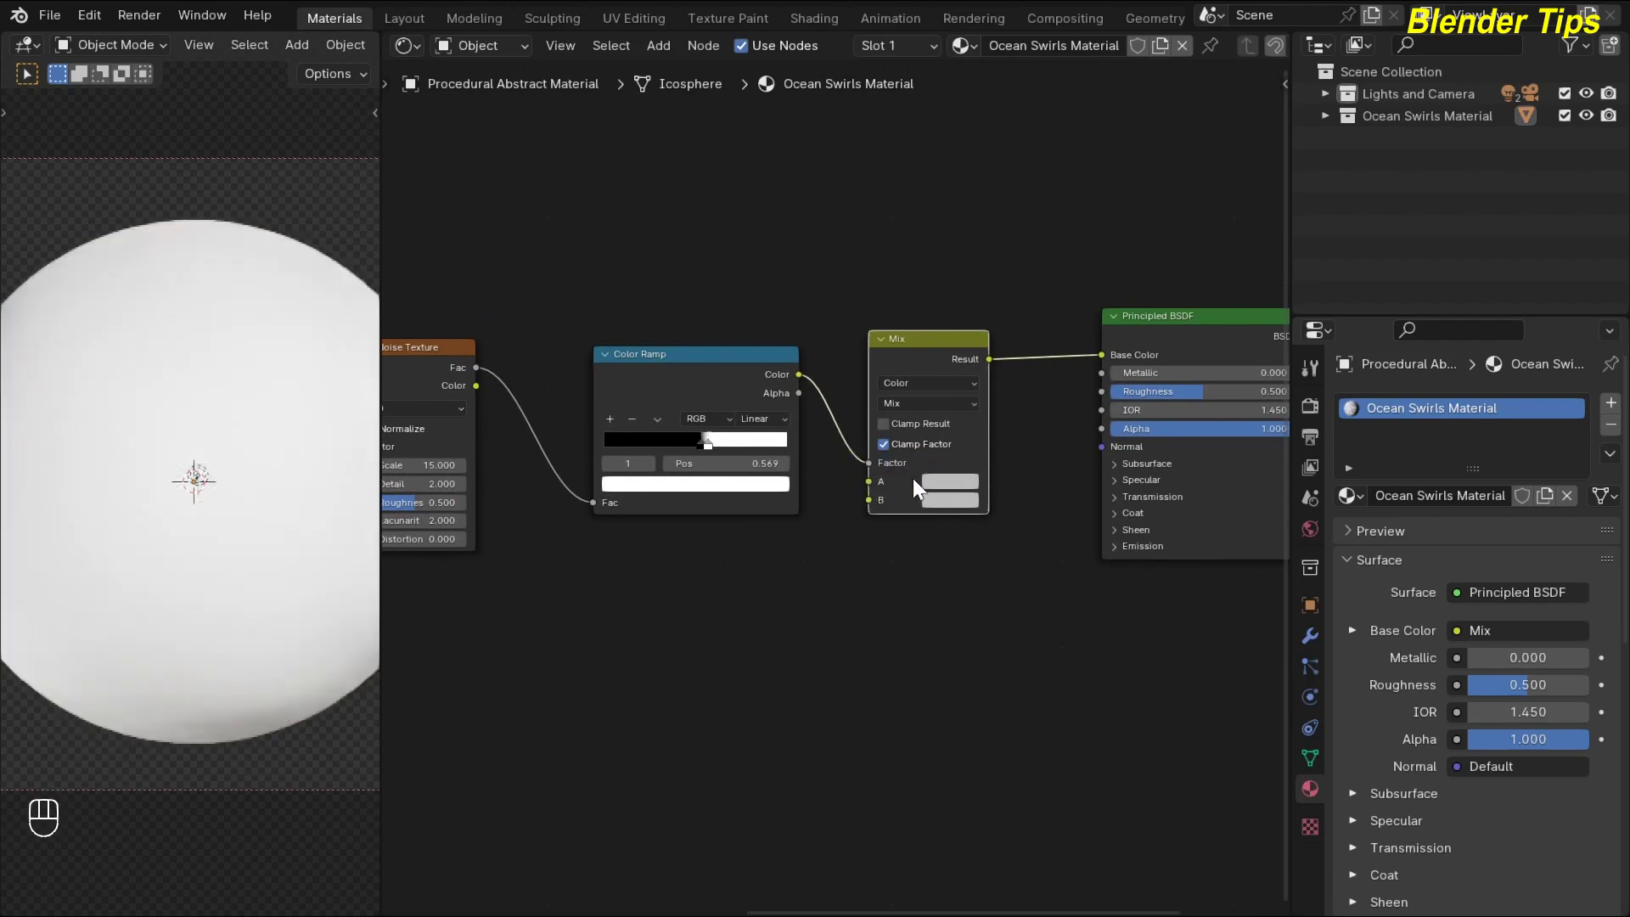
Step: Set the new Mix node's A color to a dark blue with hue 0.671 and saturation 0.991
click(940, 478)
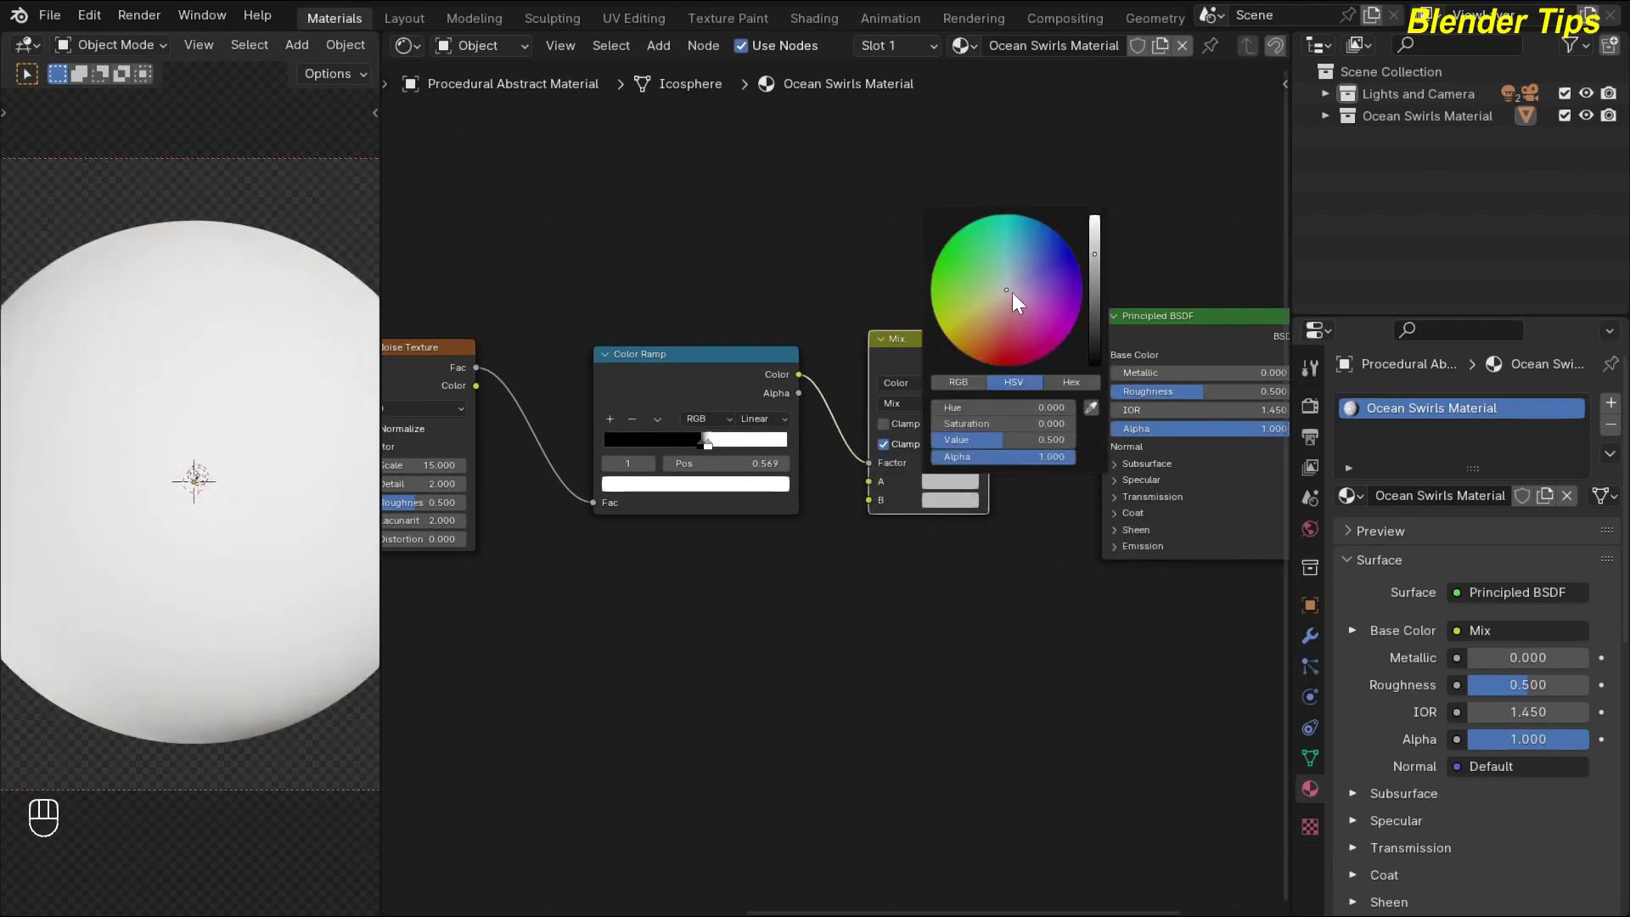
drag(1012, 292, 1072, 263)
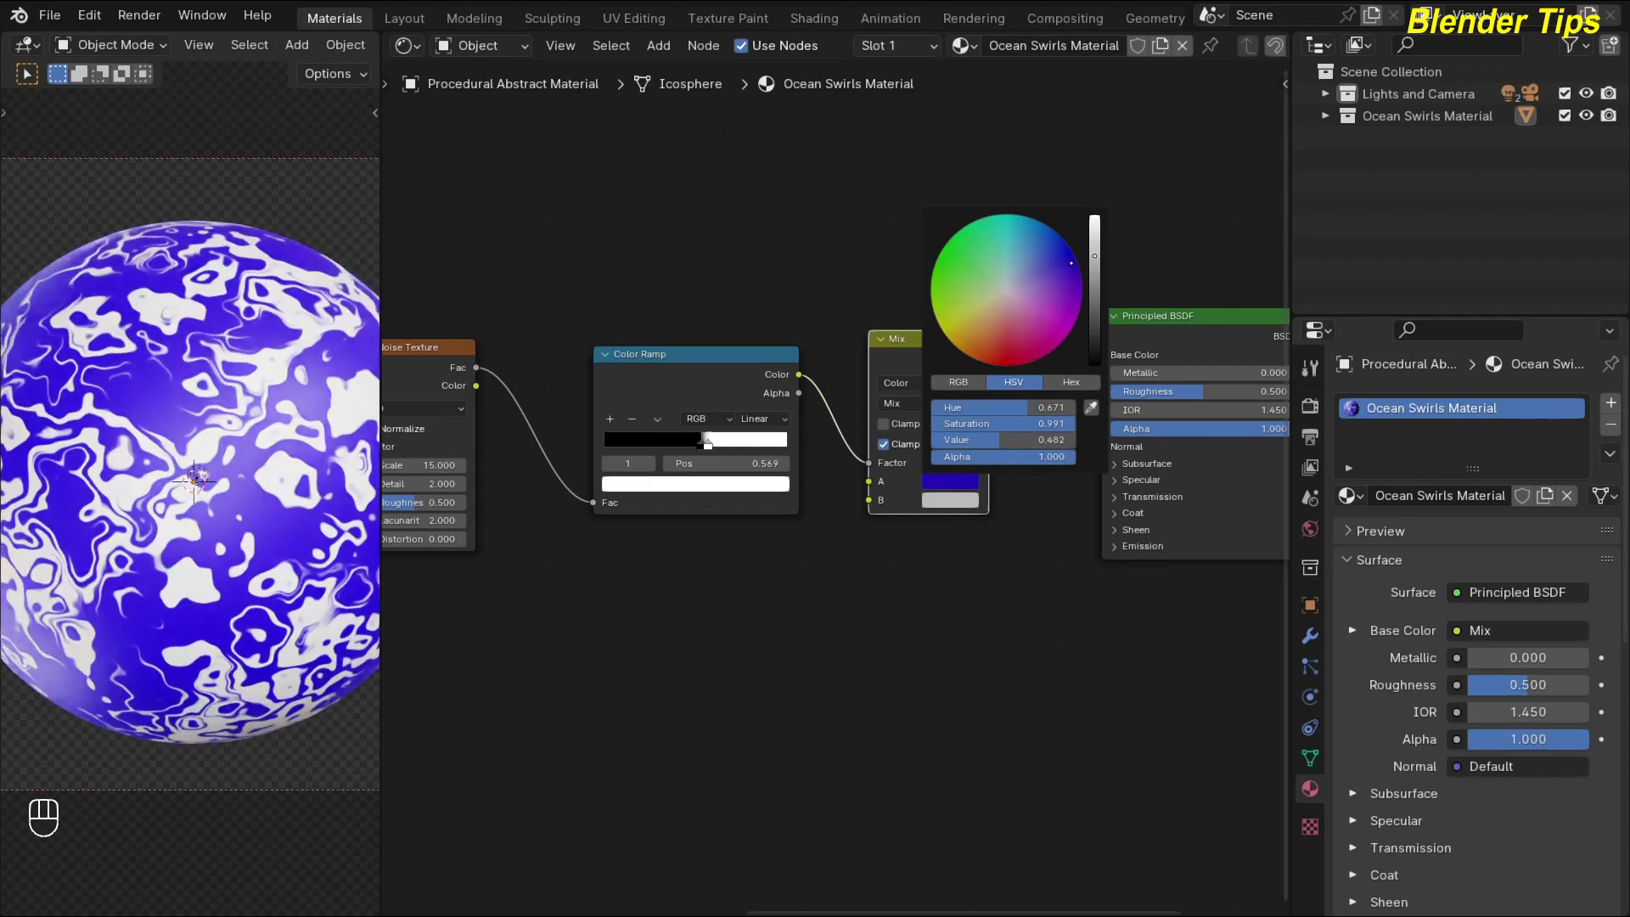
drag(1099, 257, 1094, 294)
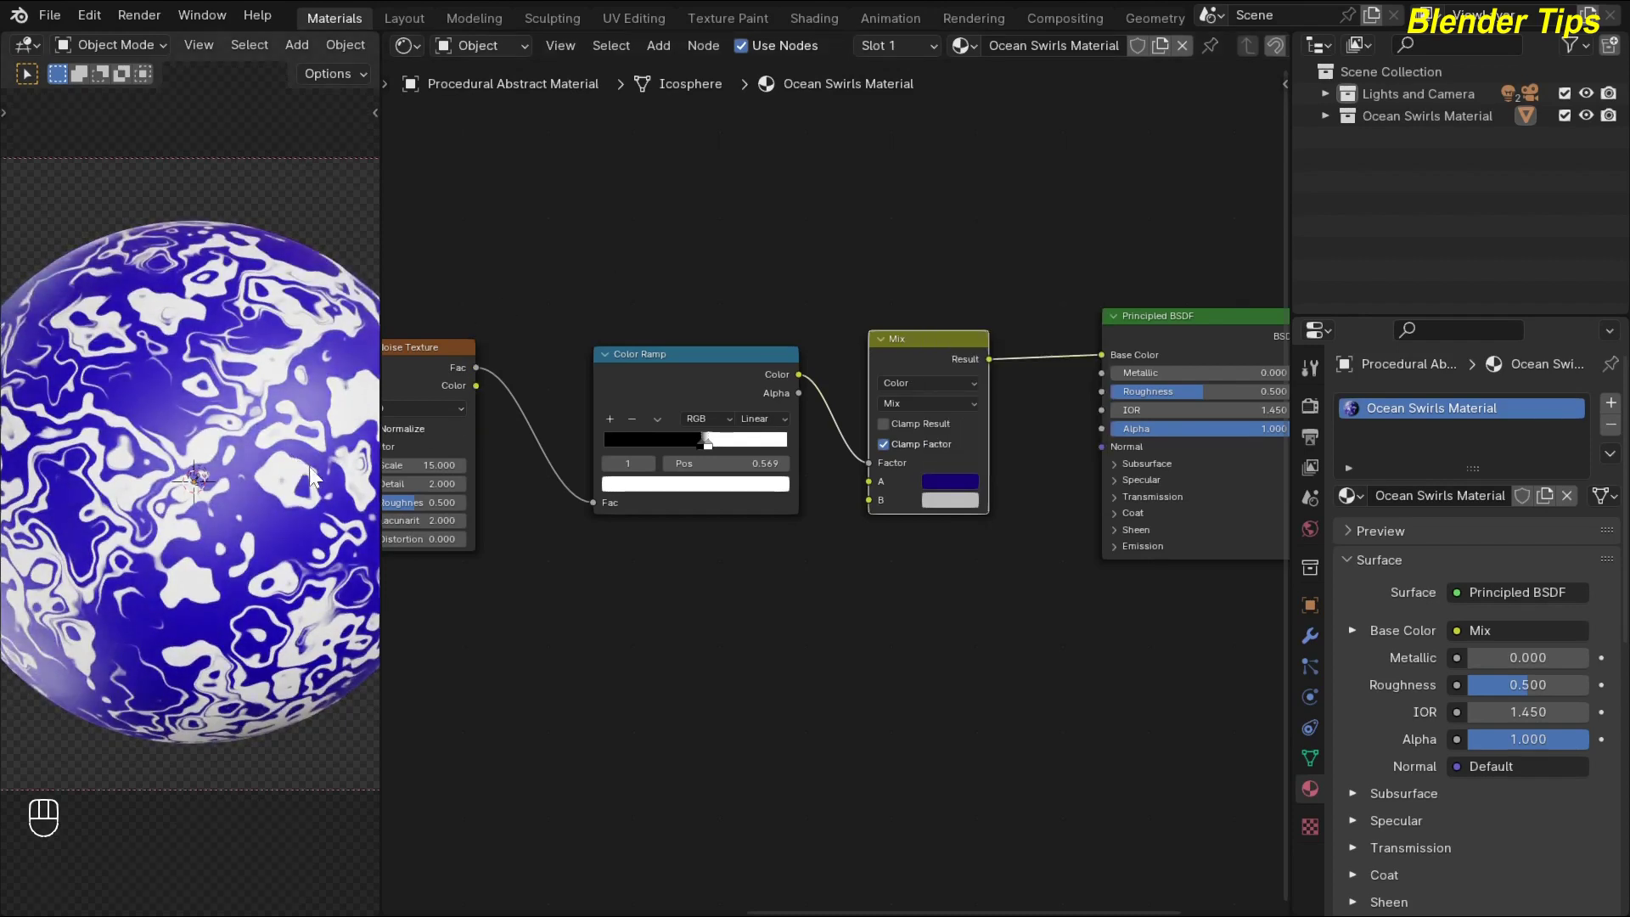
Step: Darken the same Mix node's B color to a medium grey
middle_drag(832, 605, 729, 557)
scroll(726, 556, up, 3)
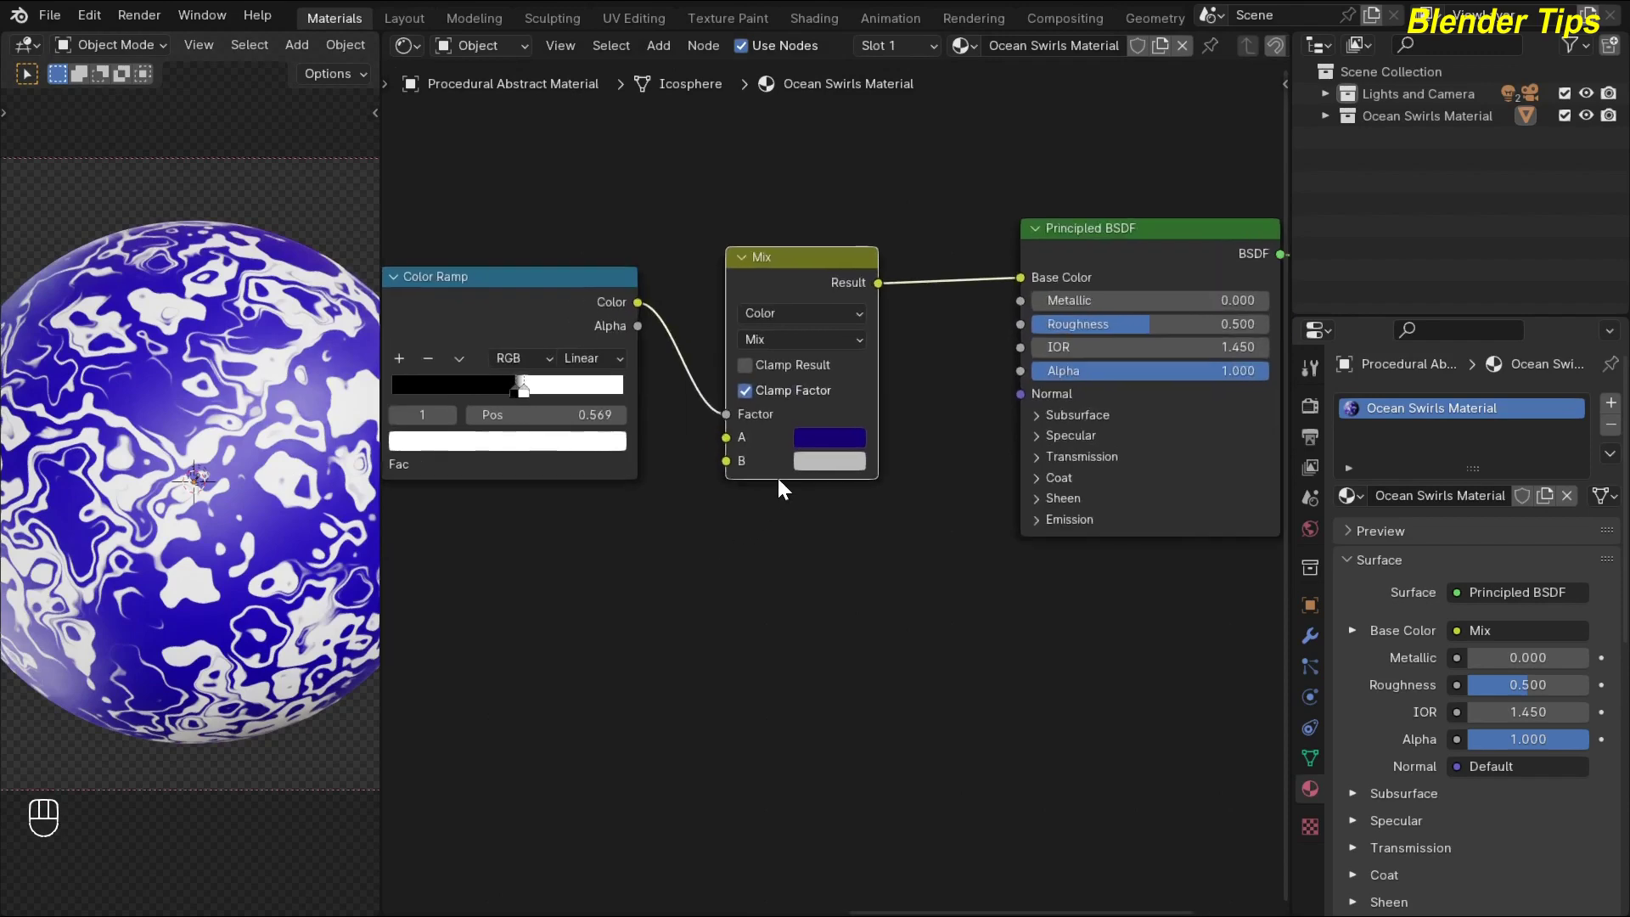
click(829, 458)
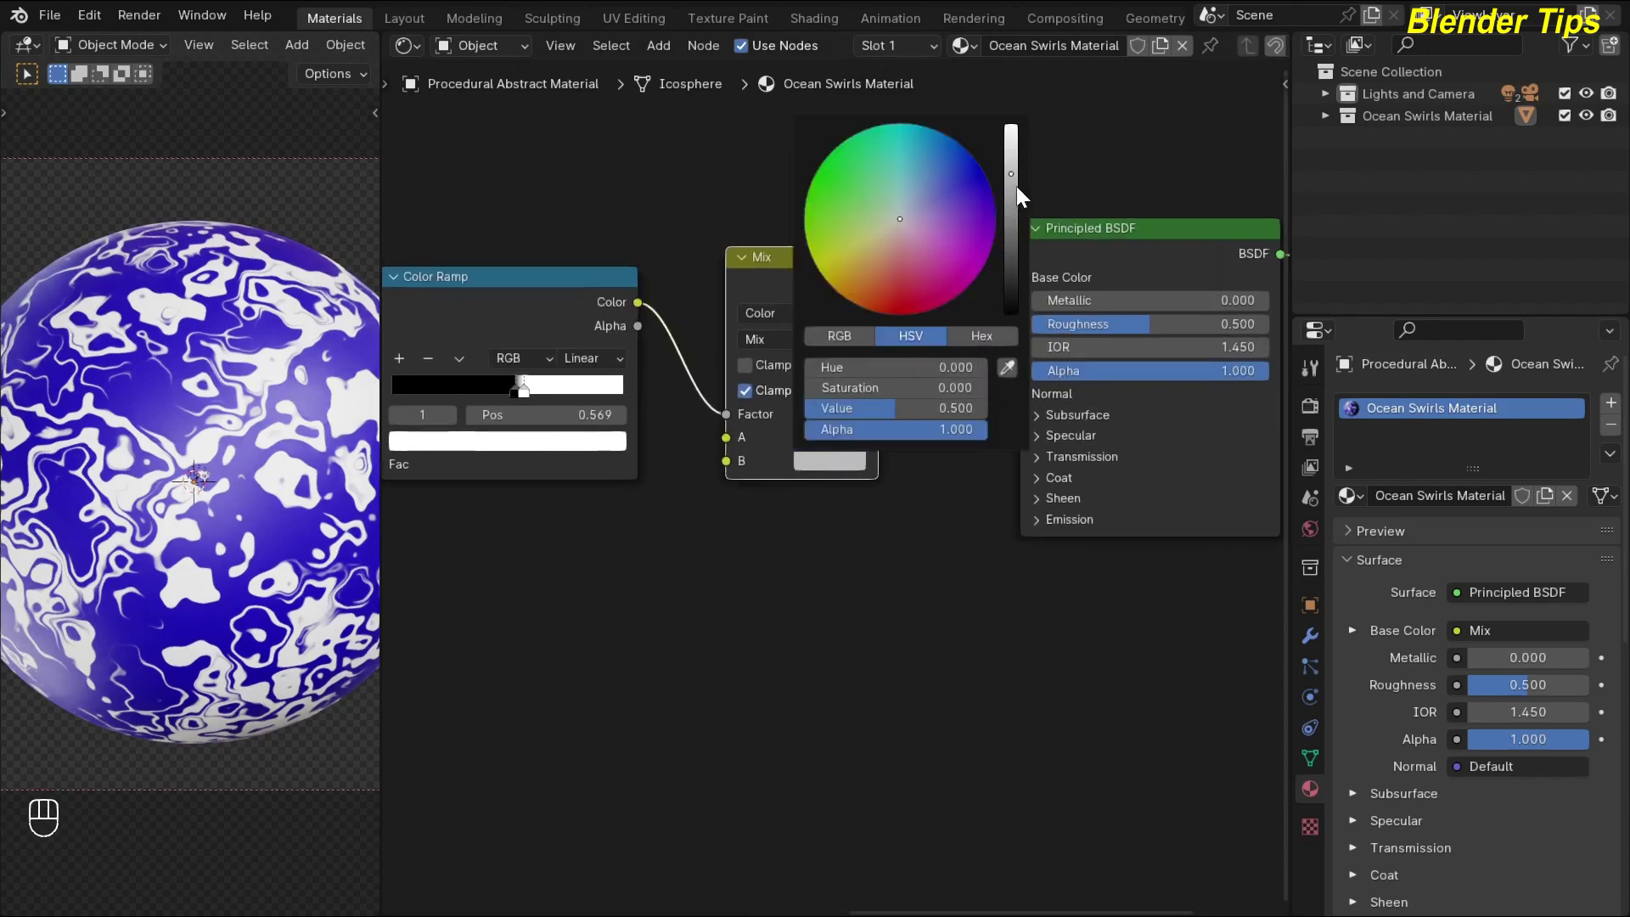
drag(1012, 186, 1011, 221)
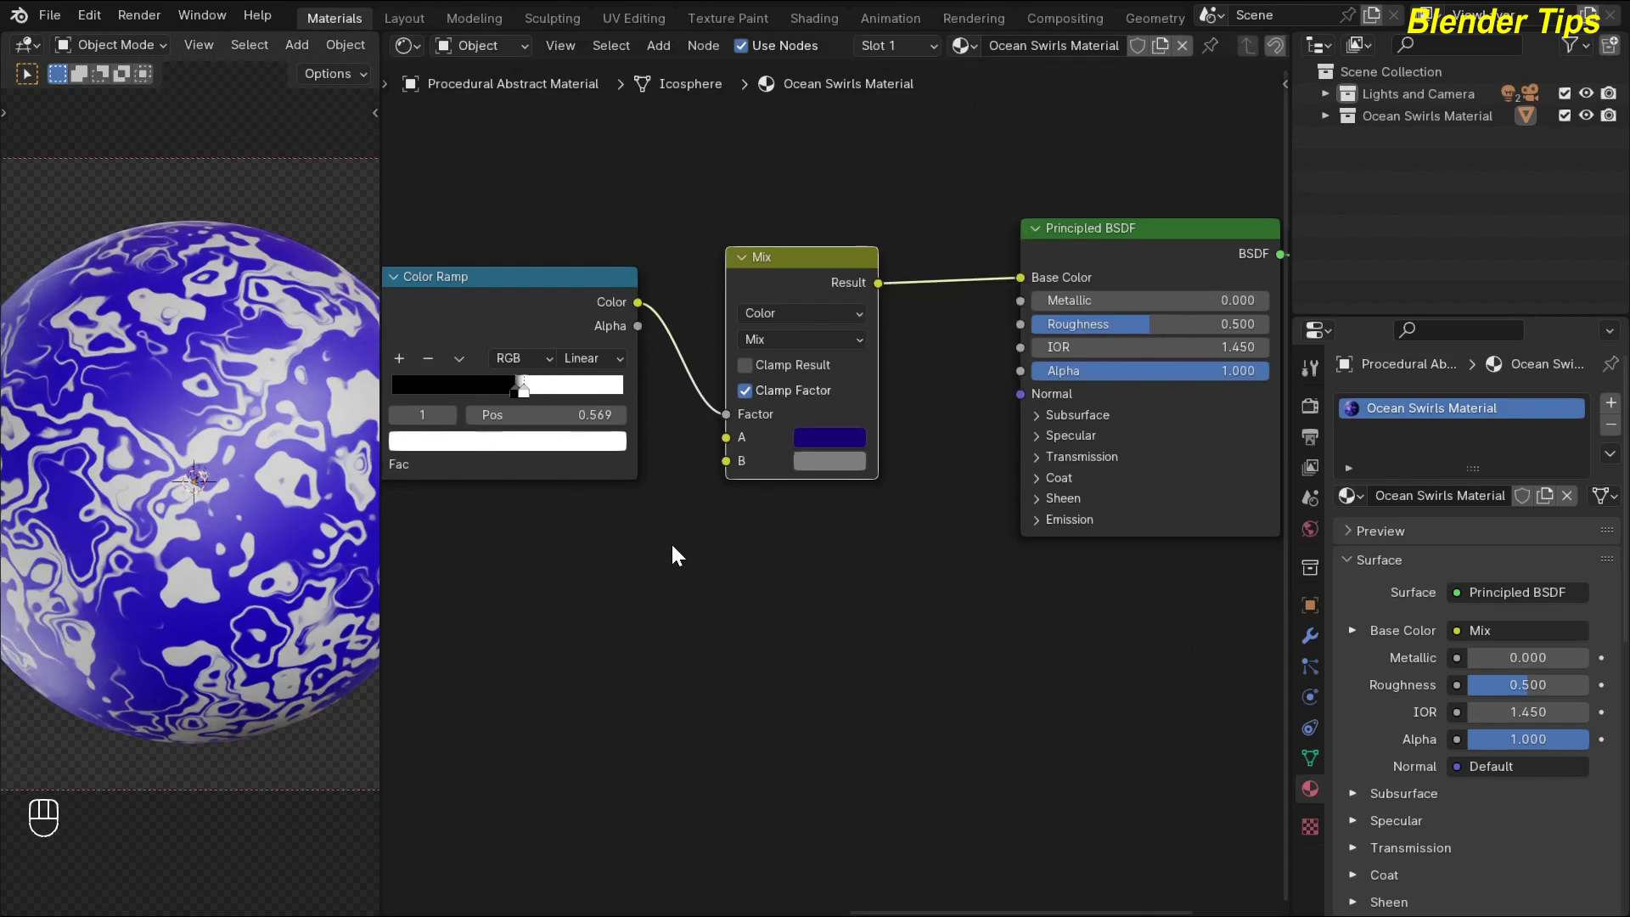
Step: Move the Color Ramp and the Mix node beside it upward to free space below them
scroll(680, 544, down, 10)
middle_drag(789, 553, 859, 527)
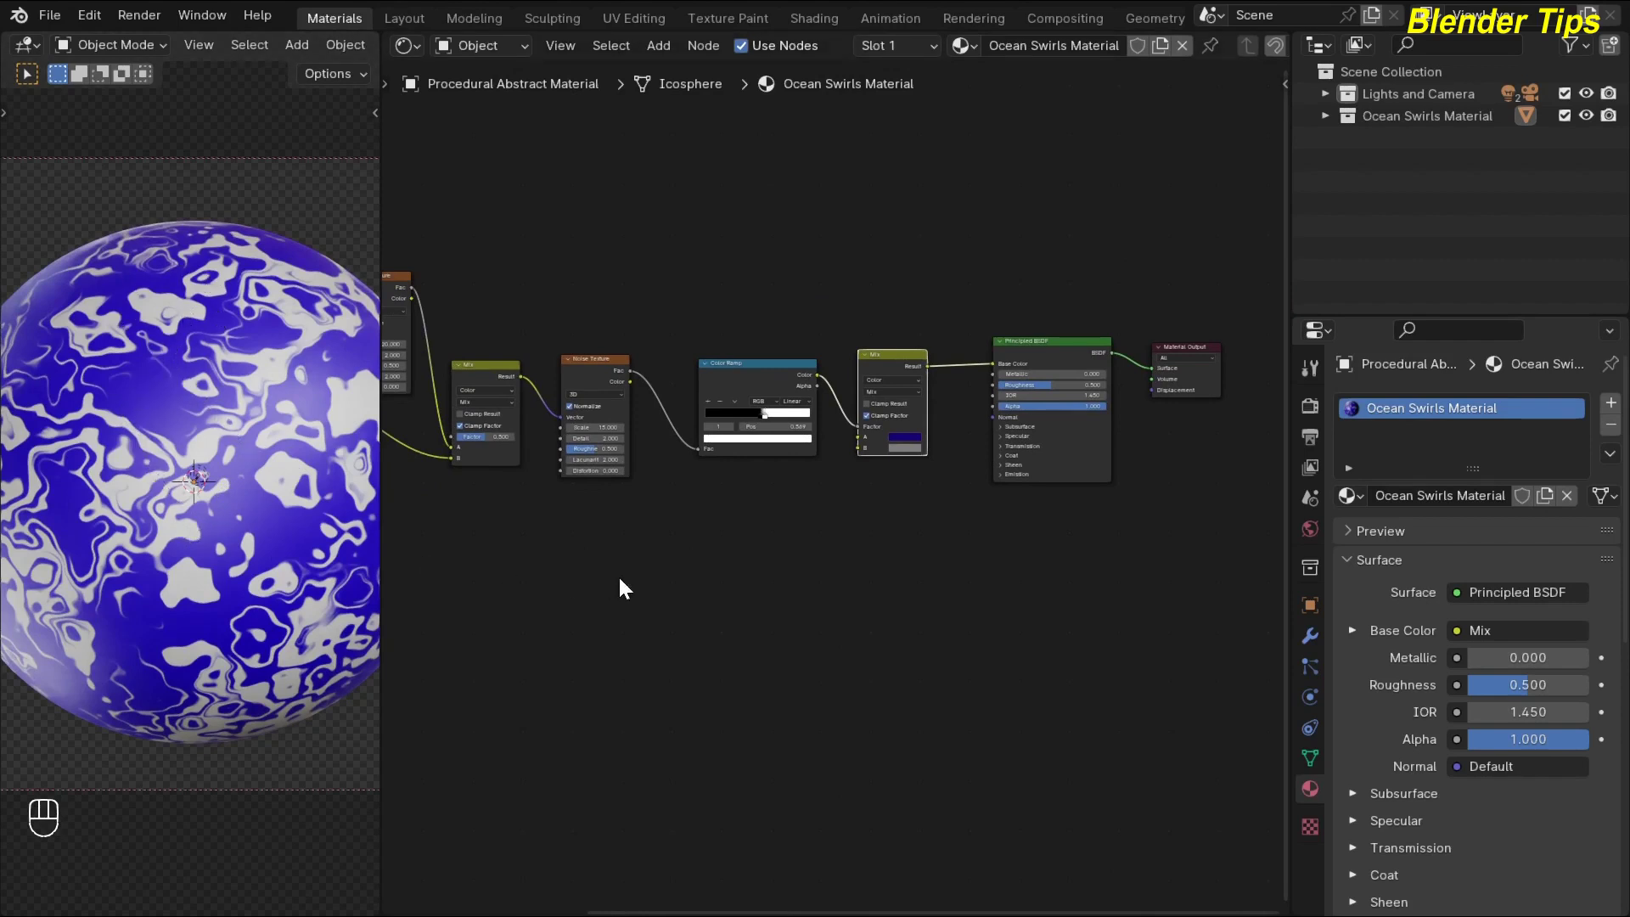
scroll(764, 554, down, 2)
middle_drag(765, 553, 672, 548)
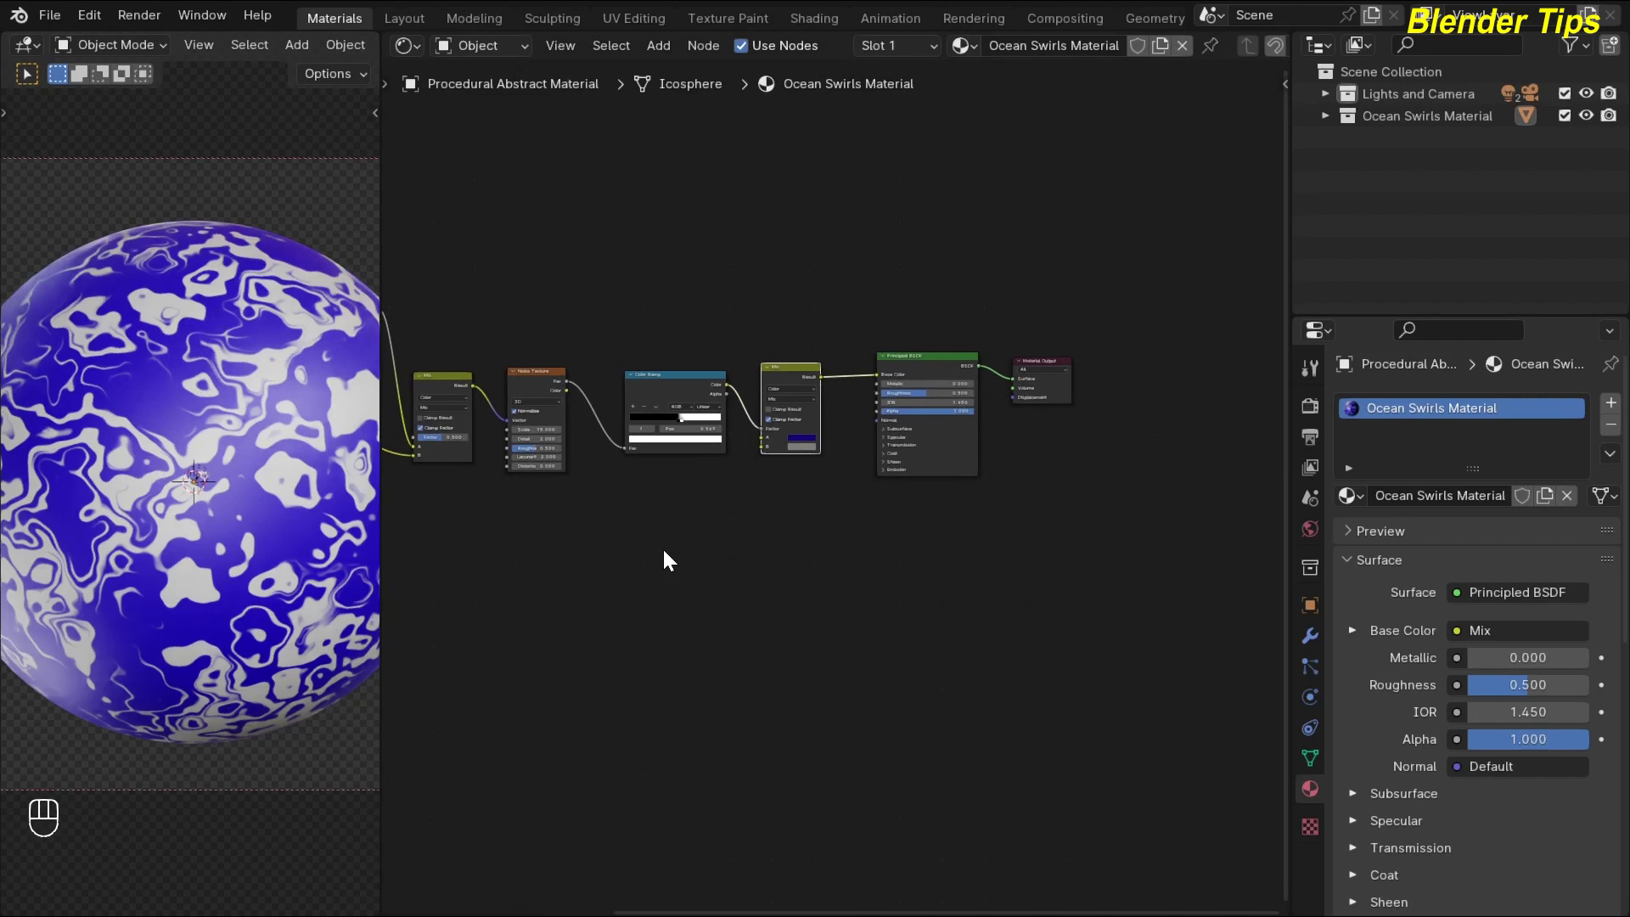
scroll(679, 543, up, 3)
drag(686, 359, 677, 304)
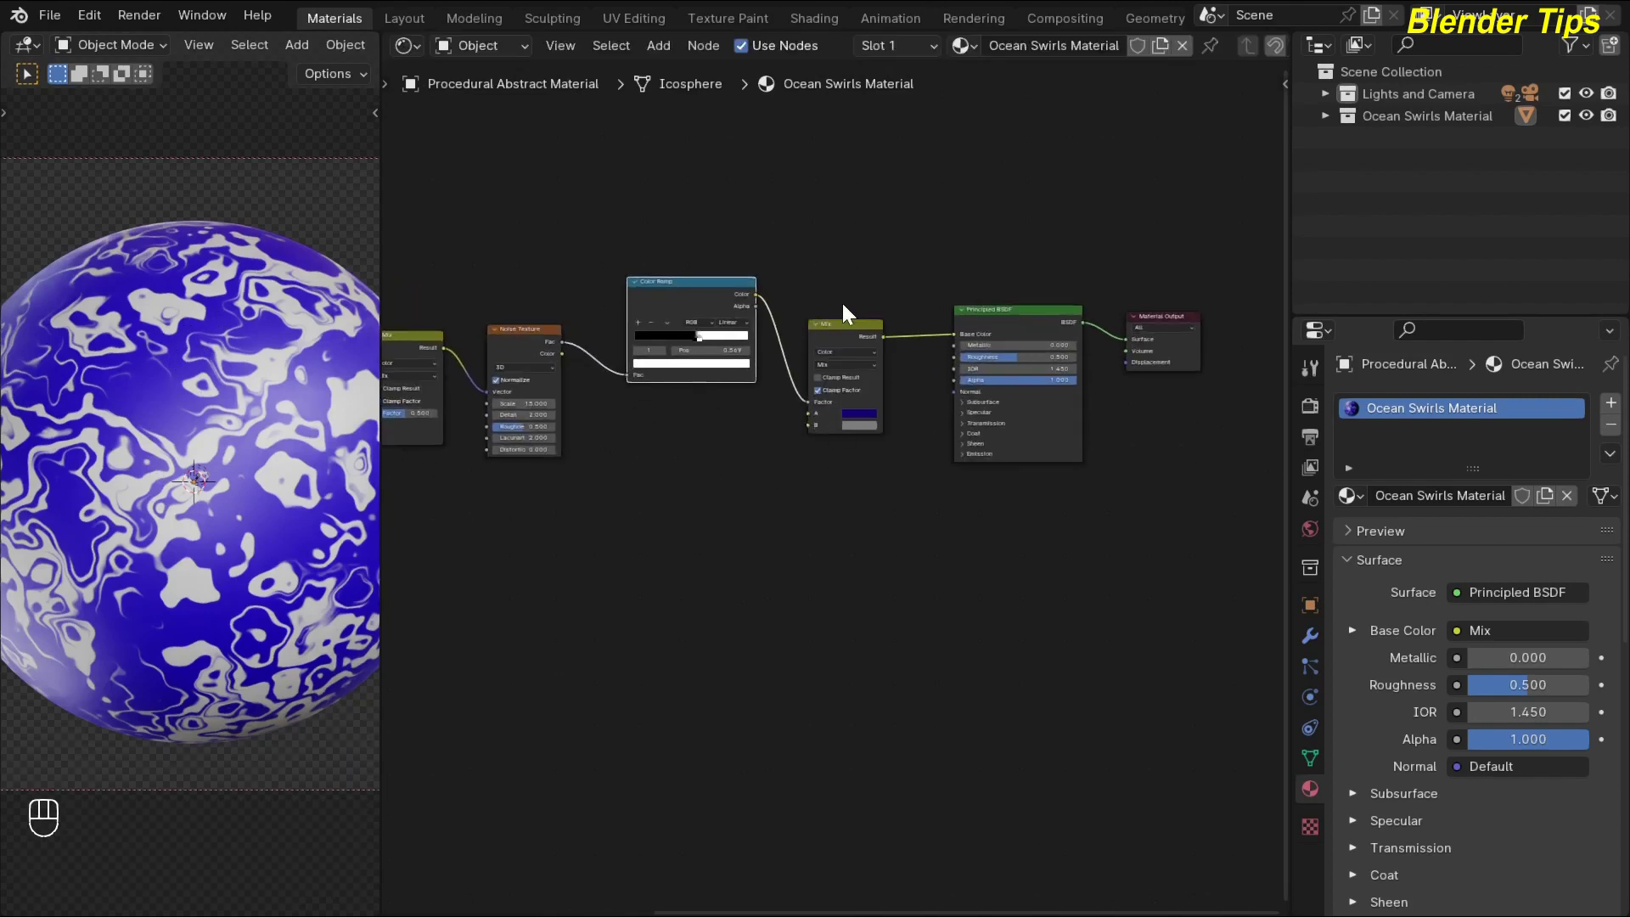
drag(843, 322, 843, 271)
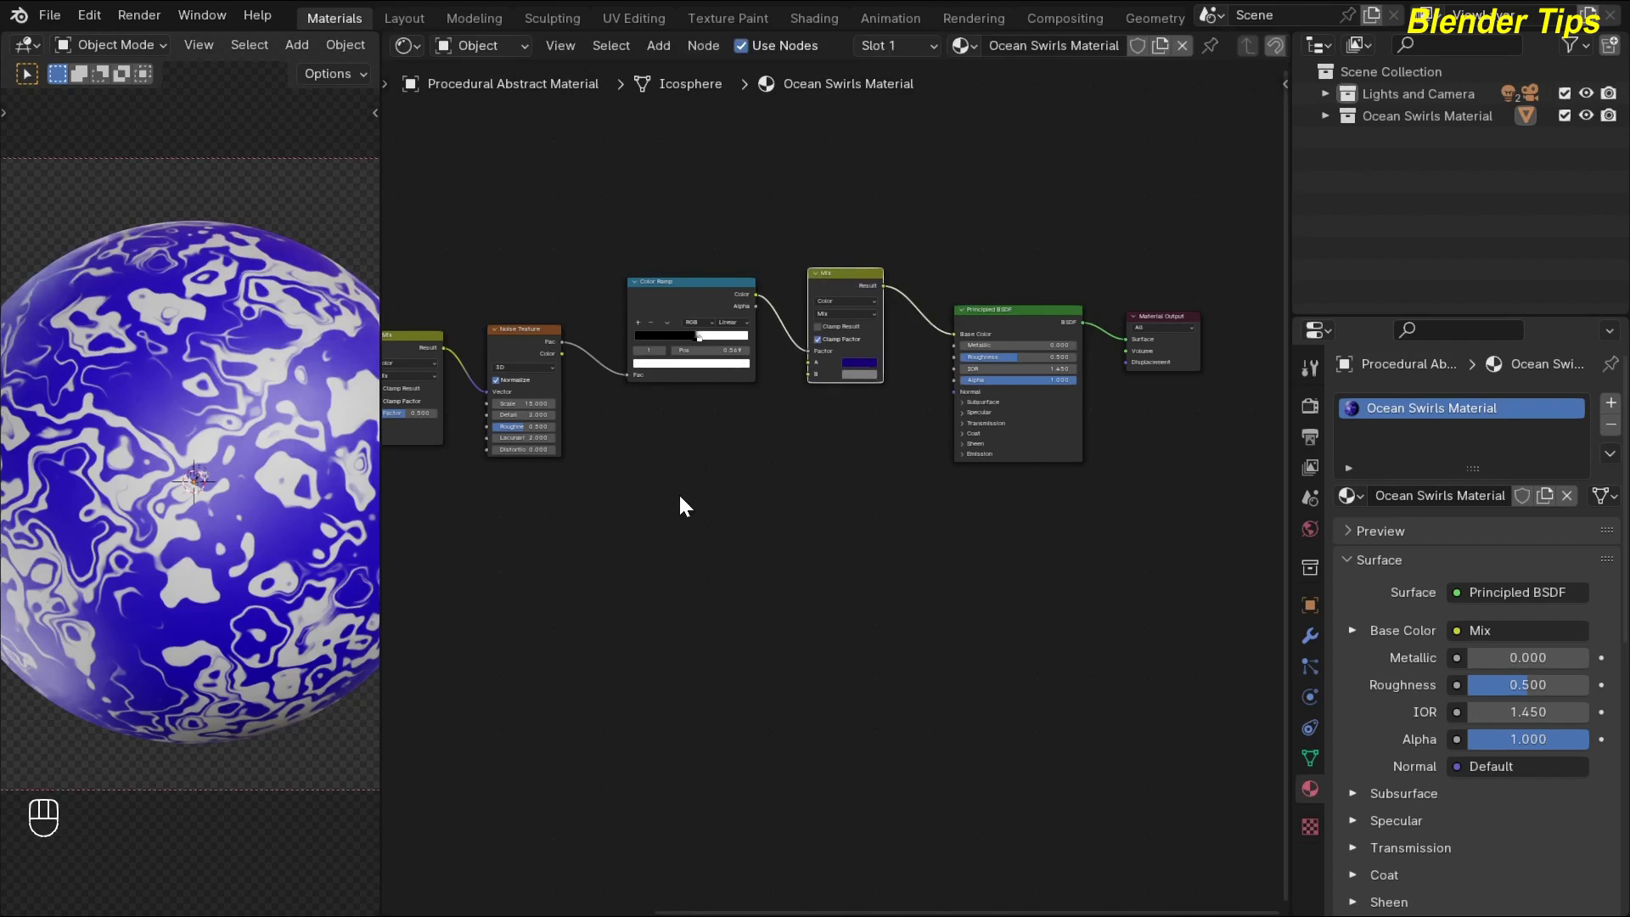
Step: Add a Bump node below the Mix node that feeds the Principled BSDF
key(shift+a)
text(b)
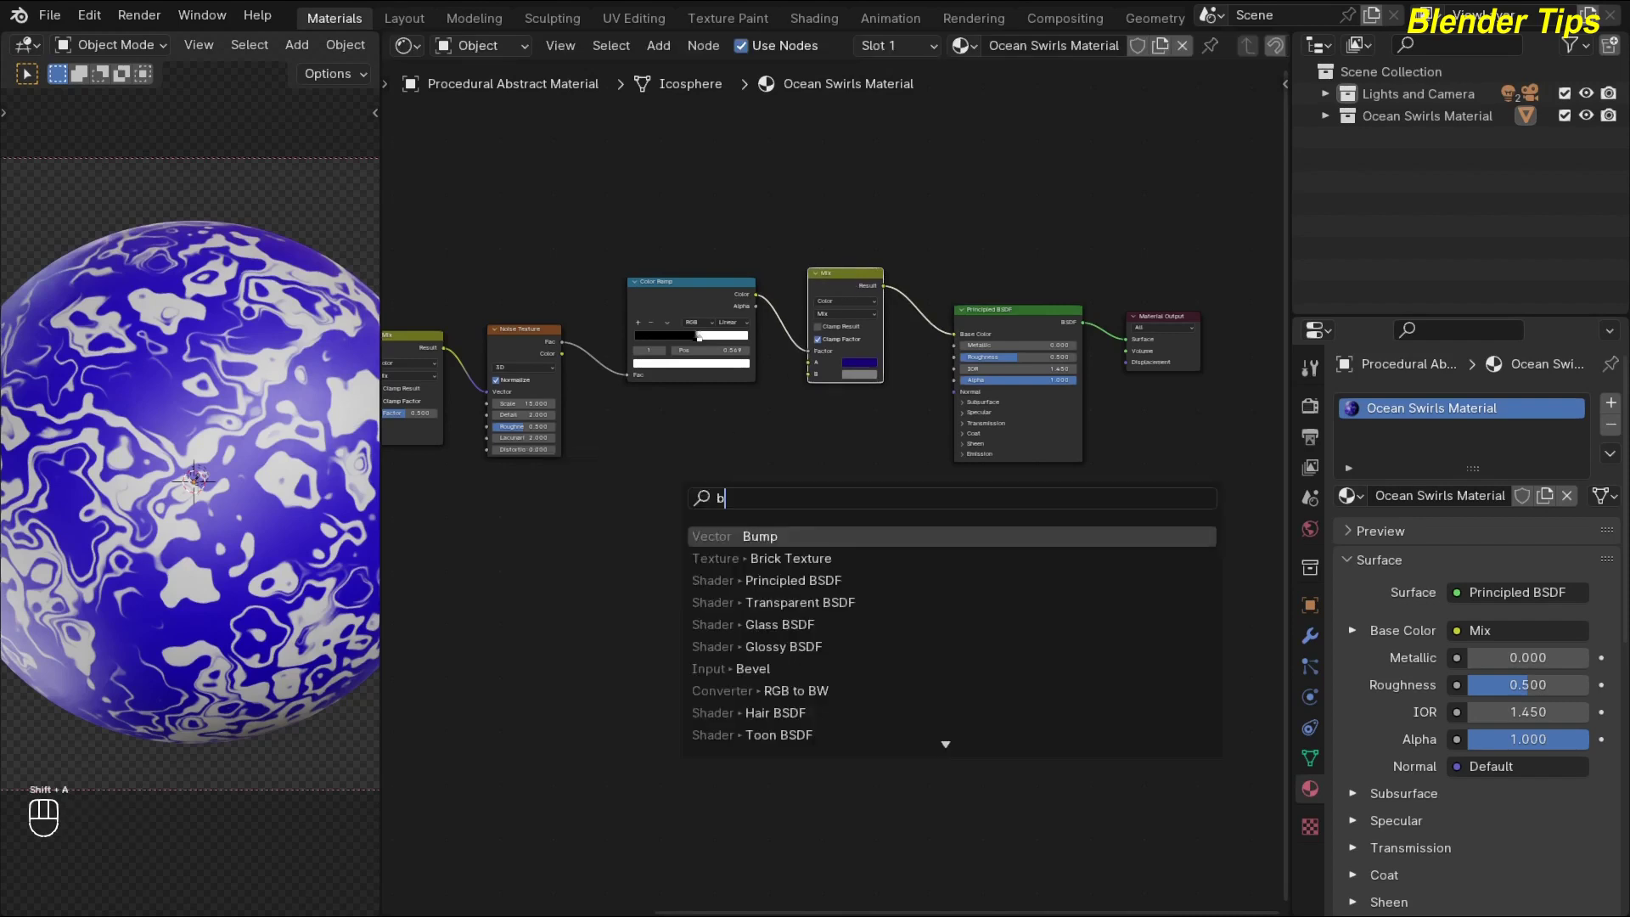
text(ump)
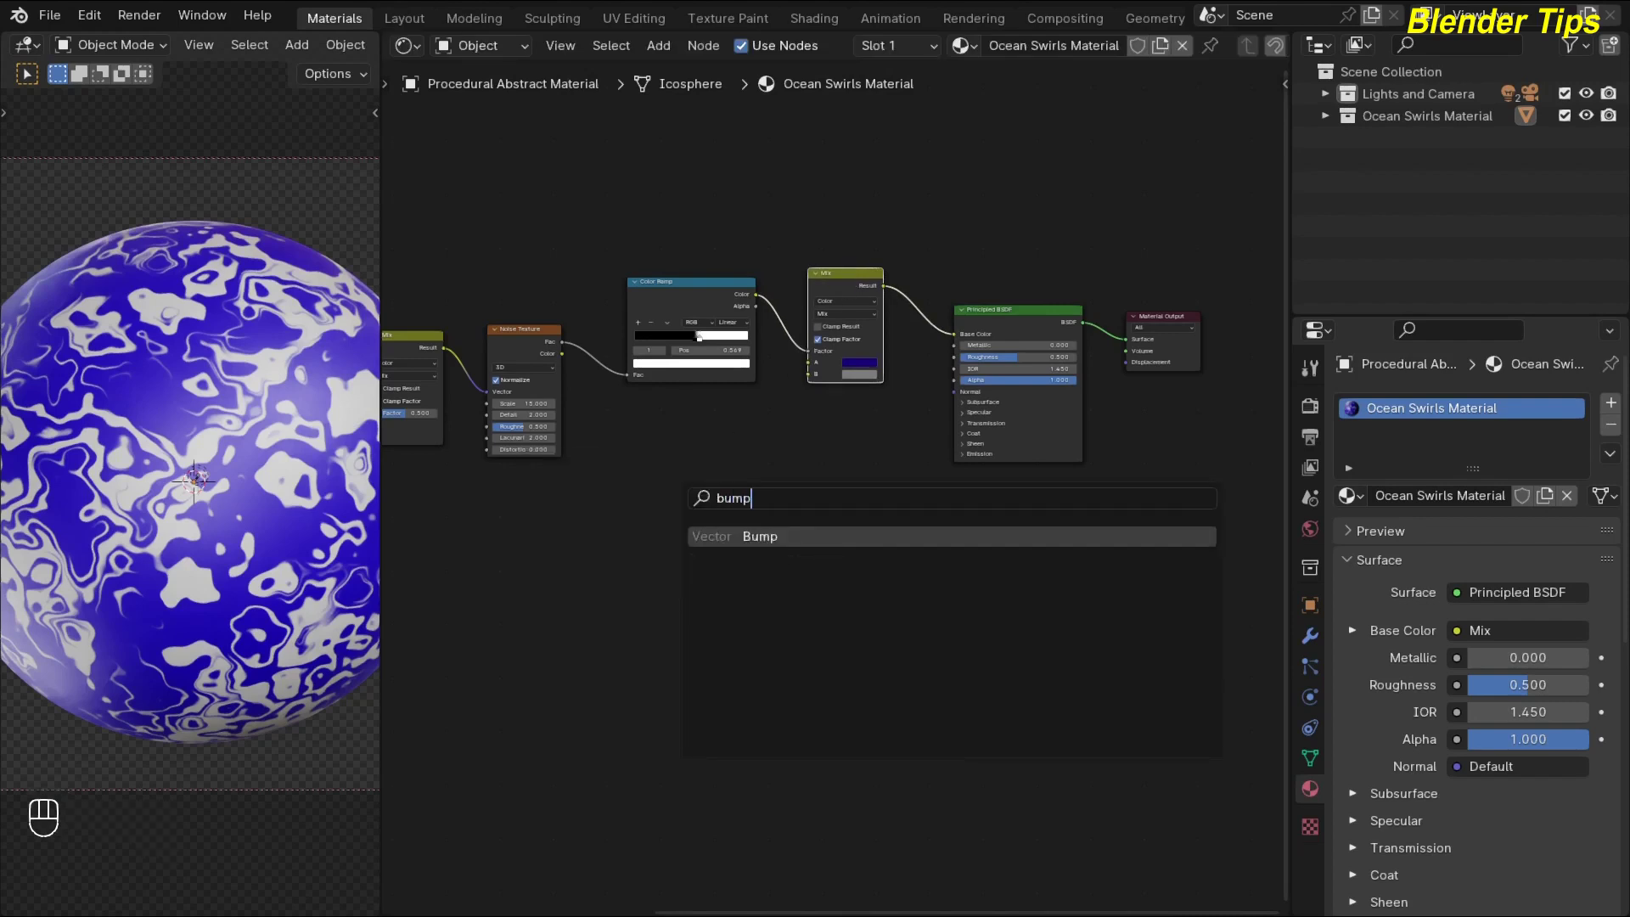
key(Return)
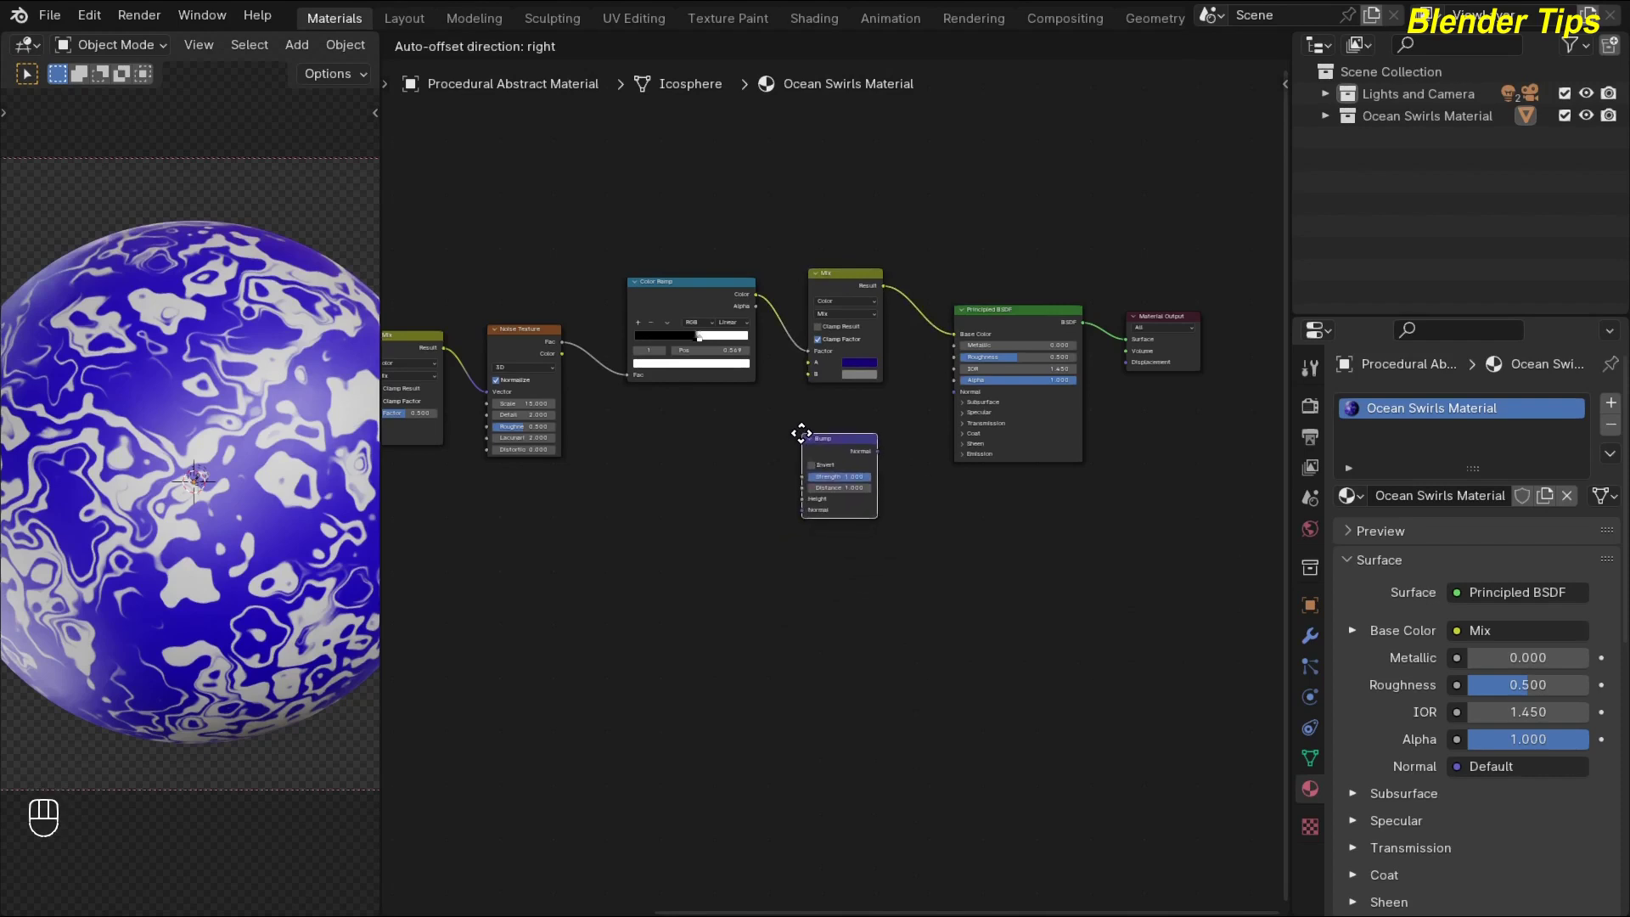
click(802, 433)
scroll(724, 478, up, 2)
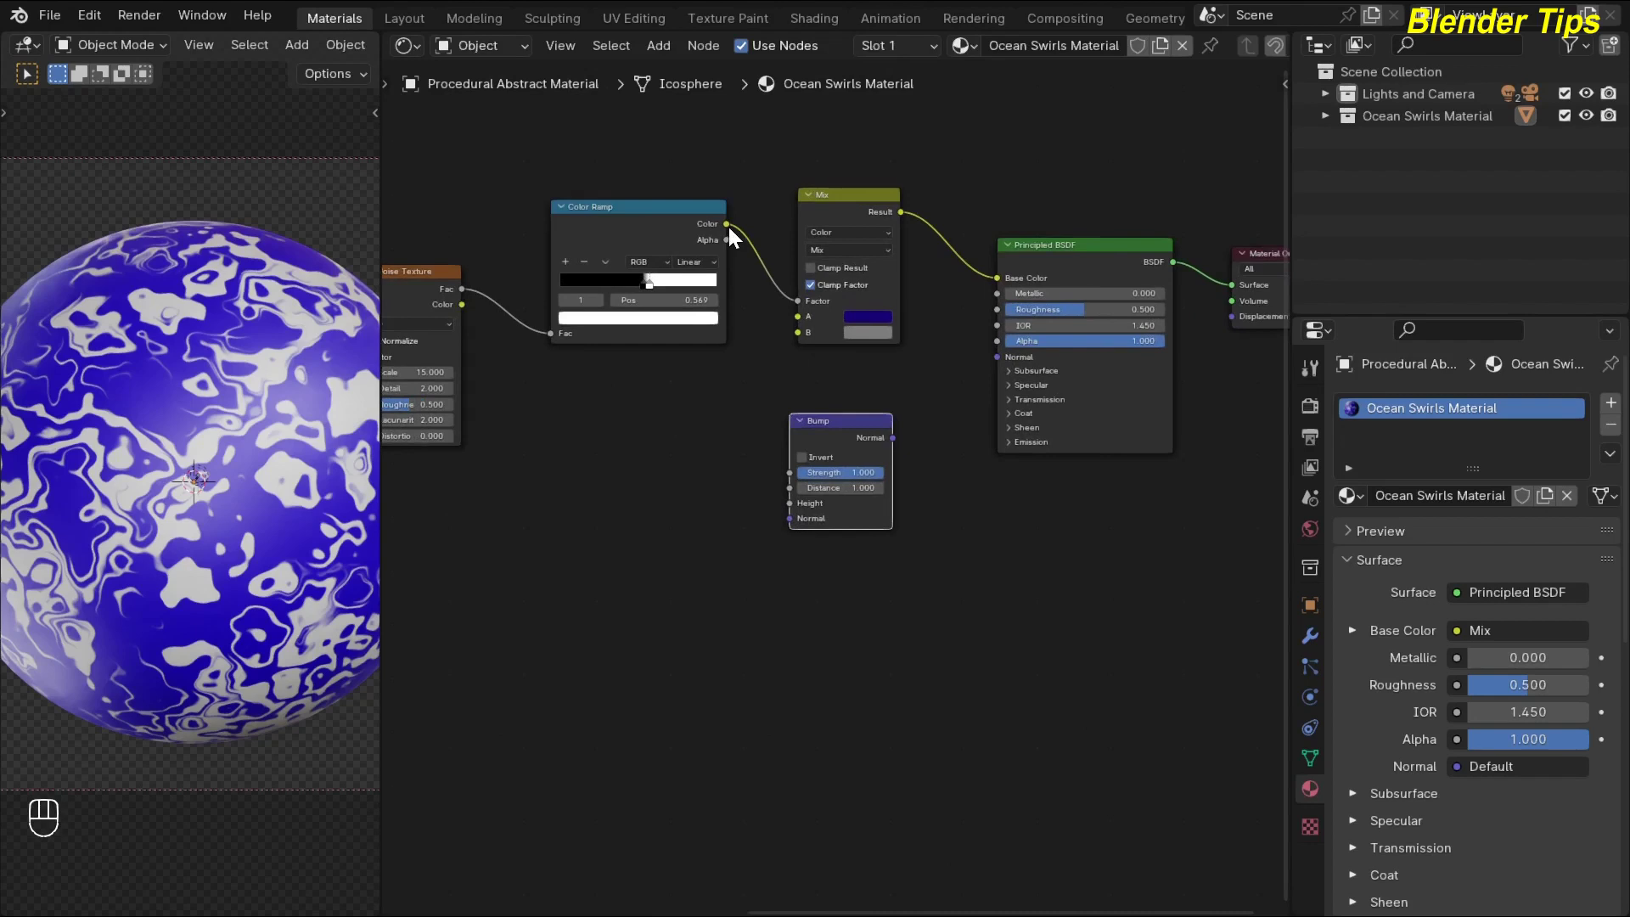
Step: Connect the Color Ramp's Color to the Bump's Height, and the Bump's Normal output to the Principled BSDF's Normal
drag(727, 223, 782, 504)
scroll(914, 506, up, 3)
middle_drag(868, 535, 745, 601)
mouse_move(777, 488)
mouse_down()
mouse_move(885, 385)
mouse_move(909, 385)
mouse_up()
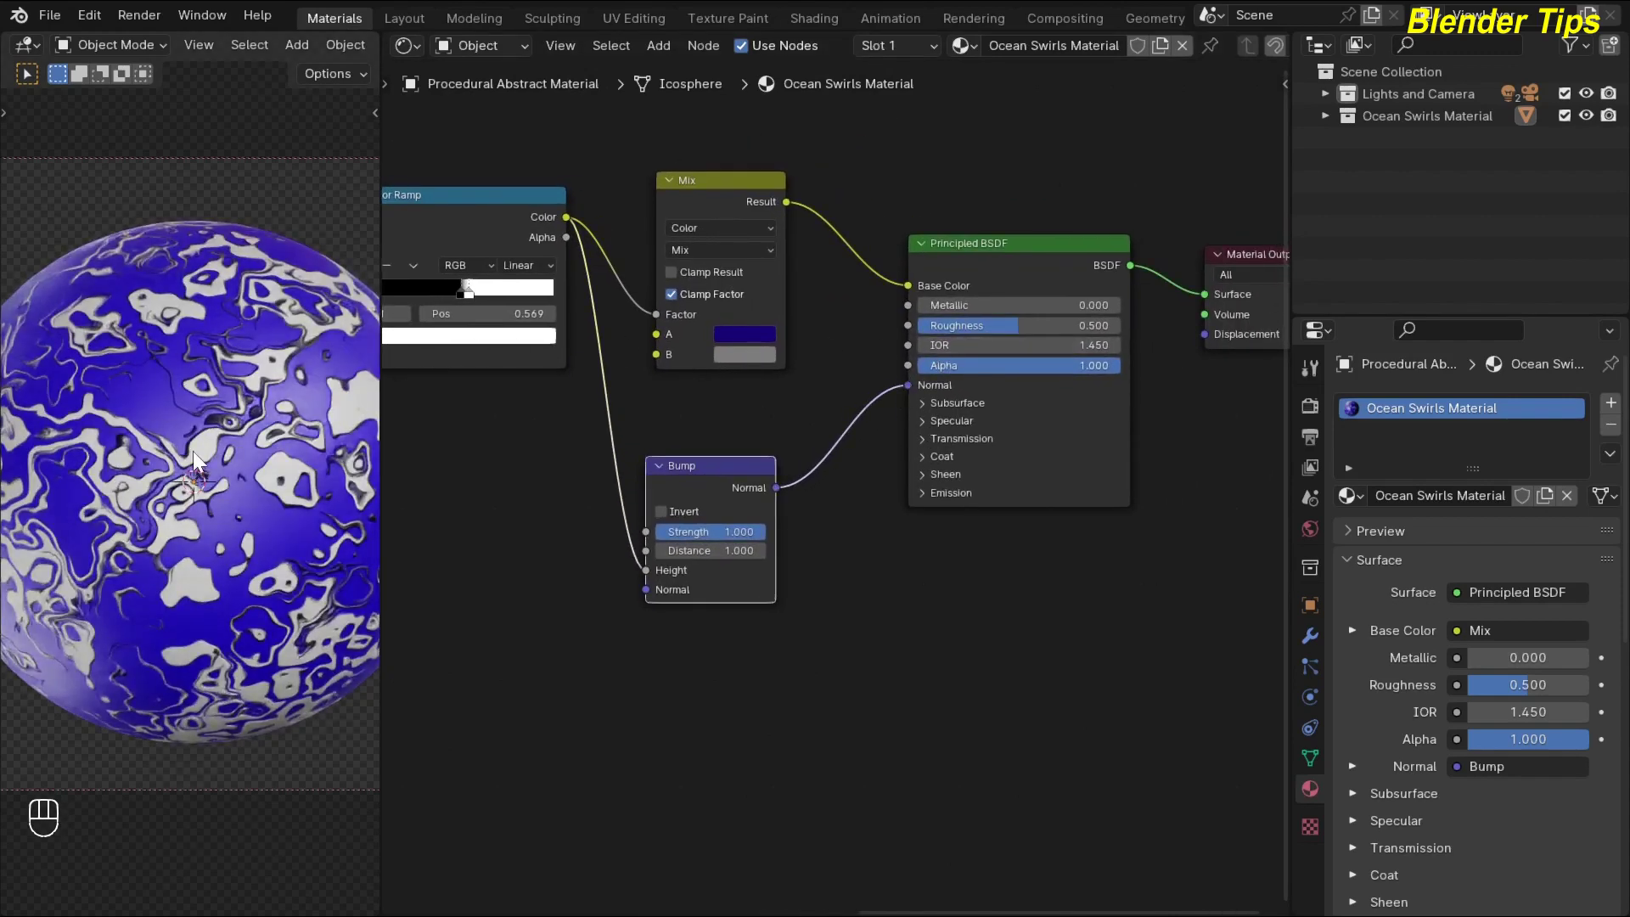
scroll(193, 451, up, 3)
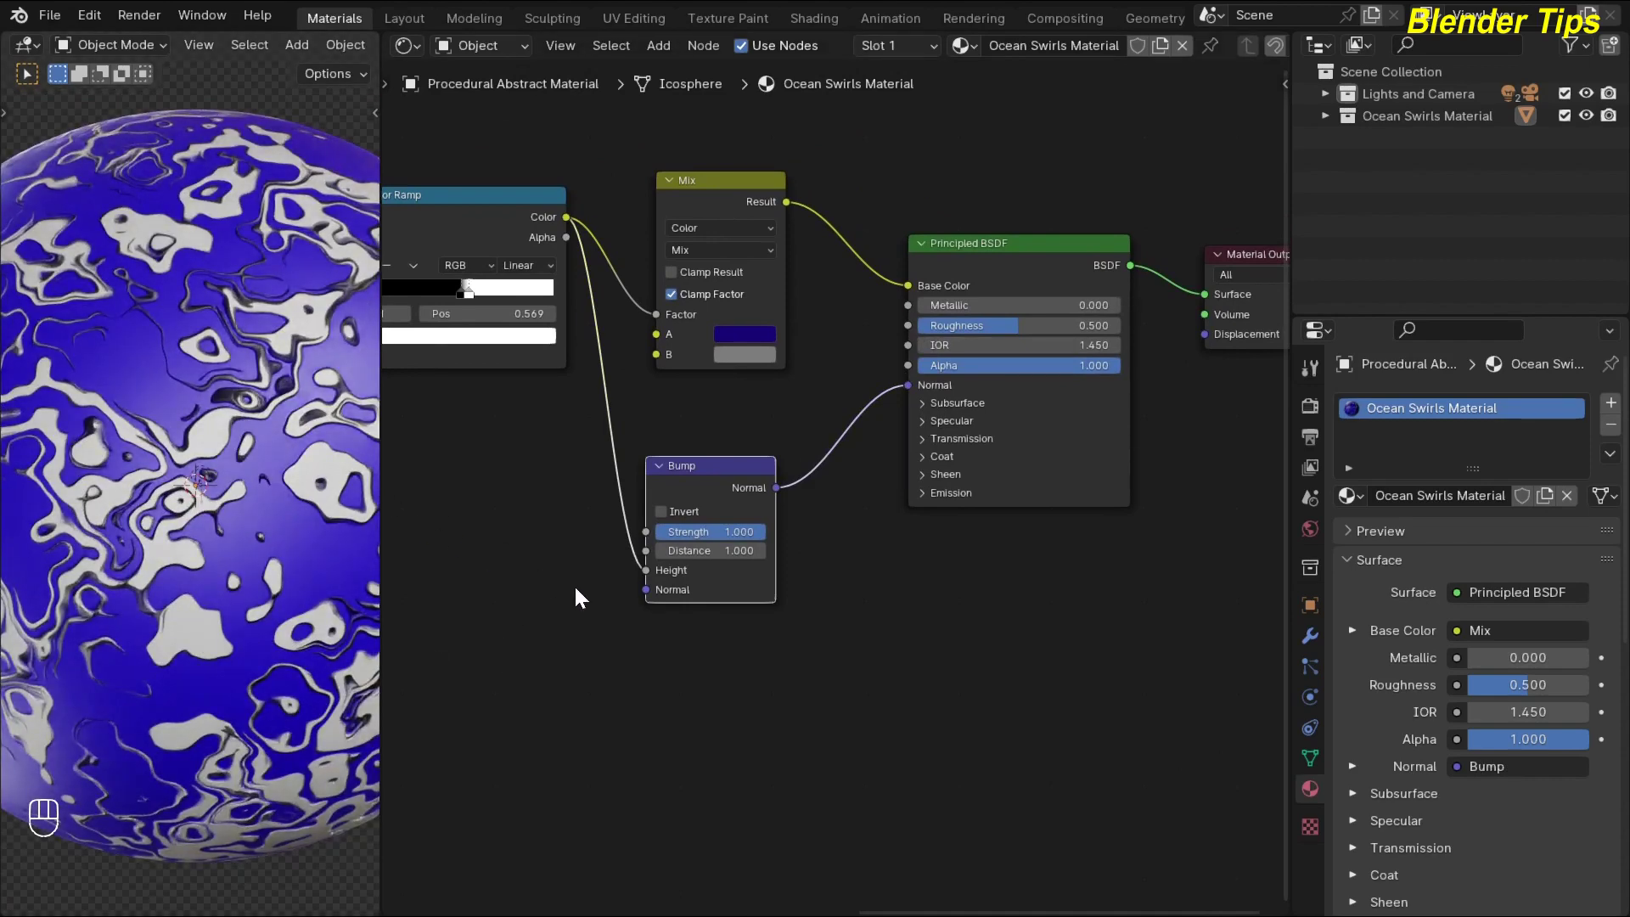
Step: Set the Bump node's Strength to 0.5 and inspect the relief on the sphere
scroll(576, 589, up, 1)
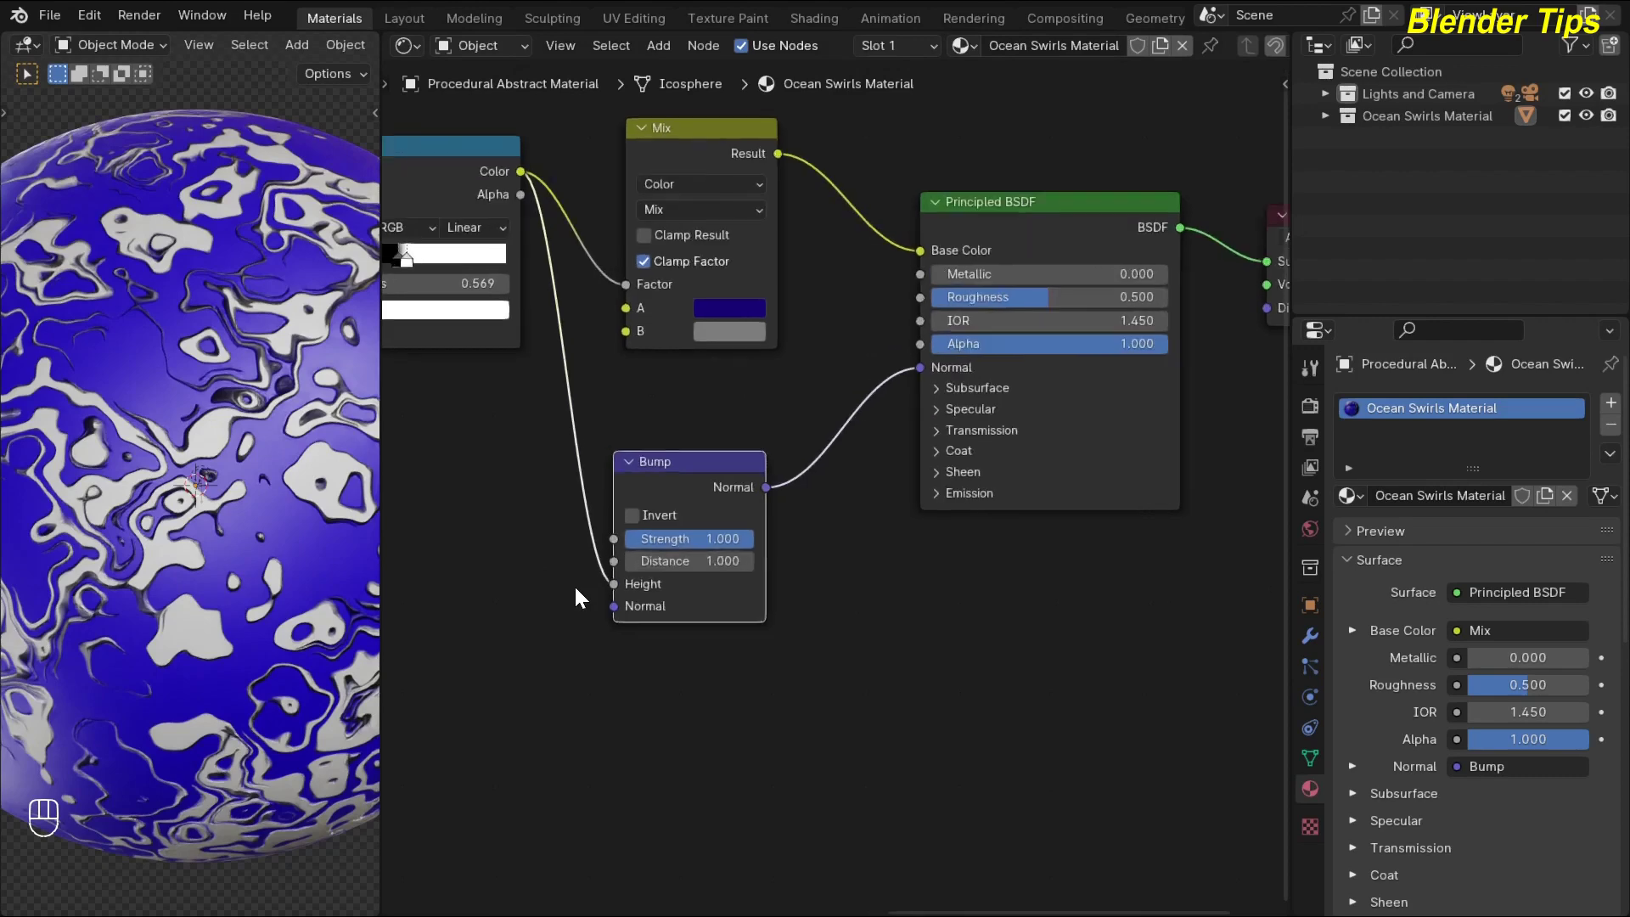
double_click(720, 540)
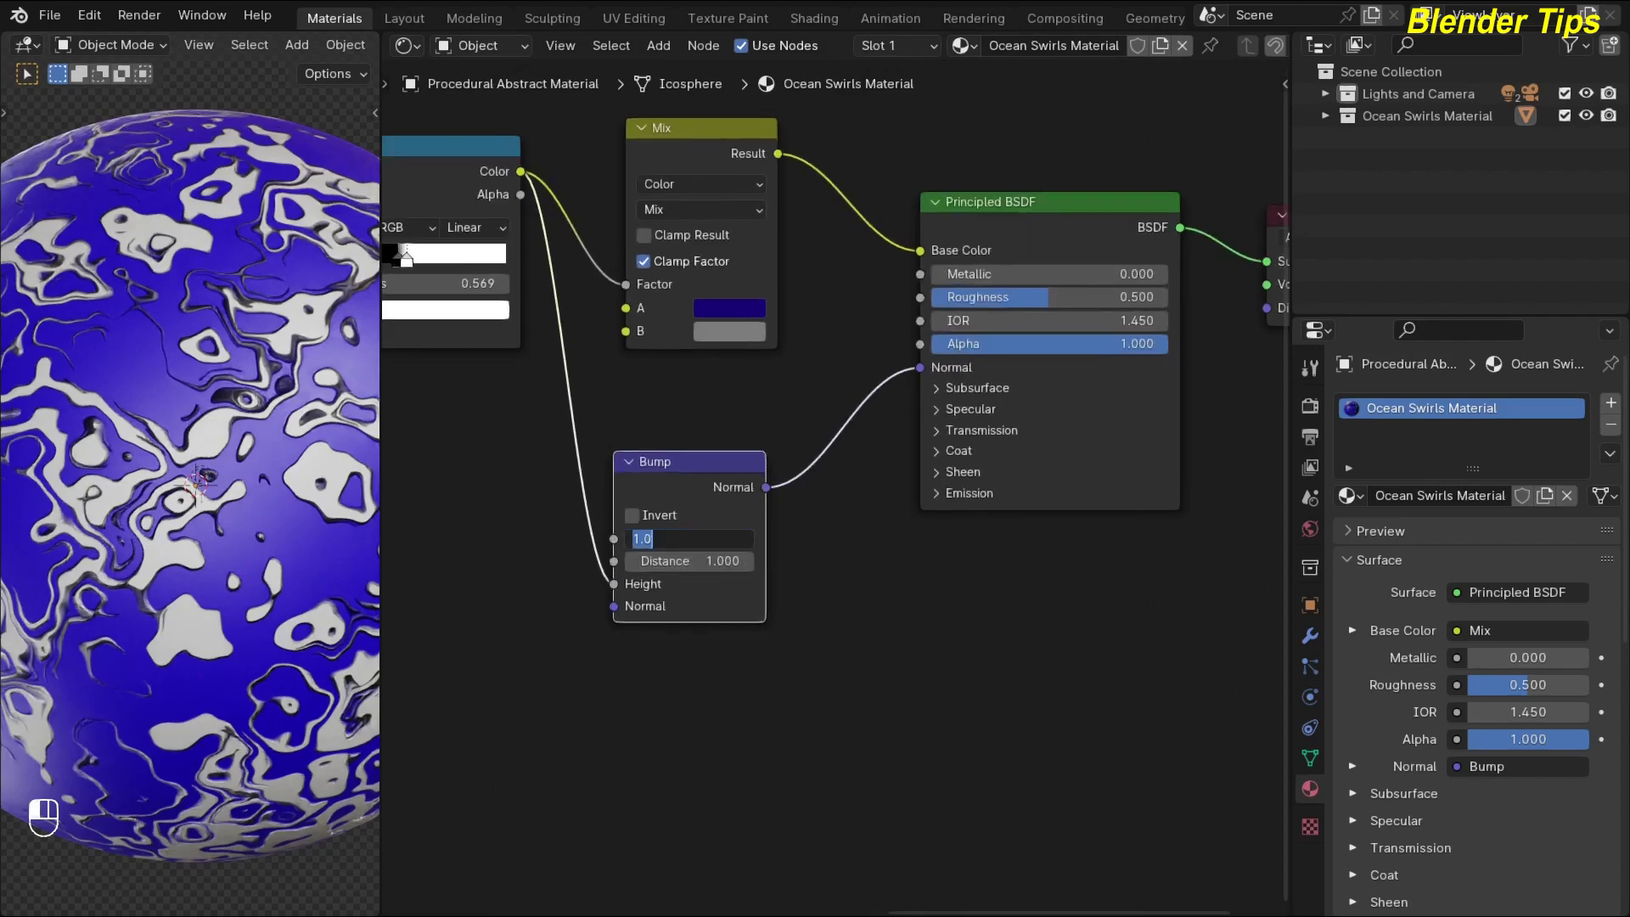
text(0.50)
key(Return)
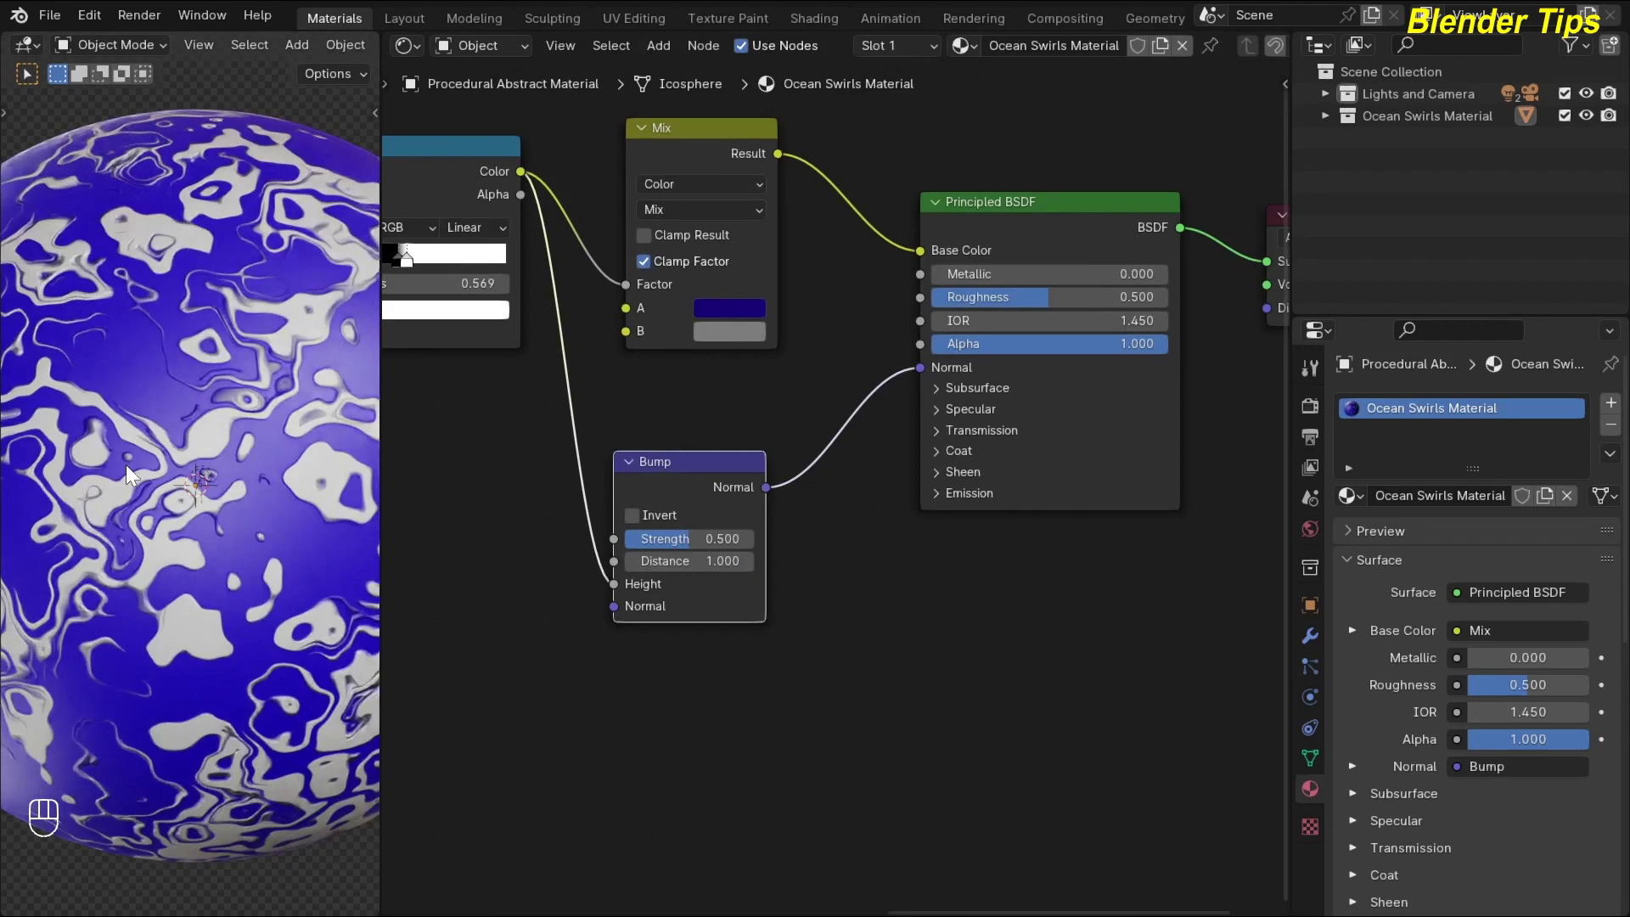
scroll(768, 658, down, 3)
scroll(736, 659, up, 3)
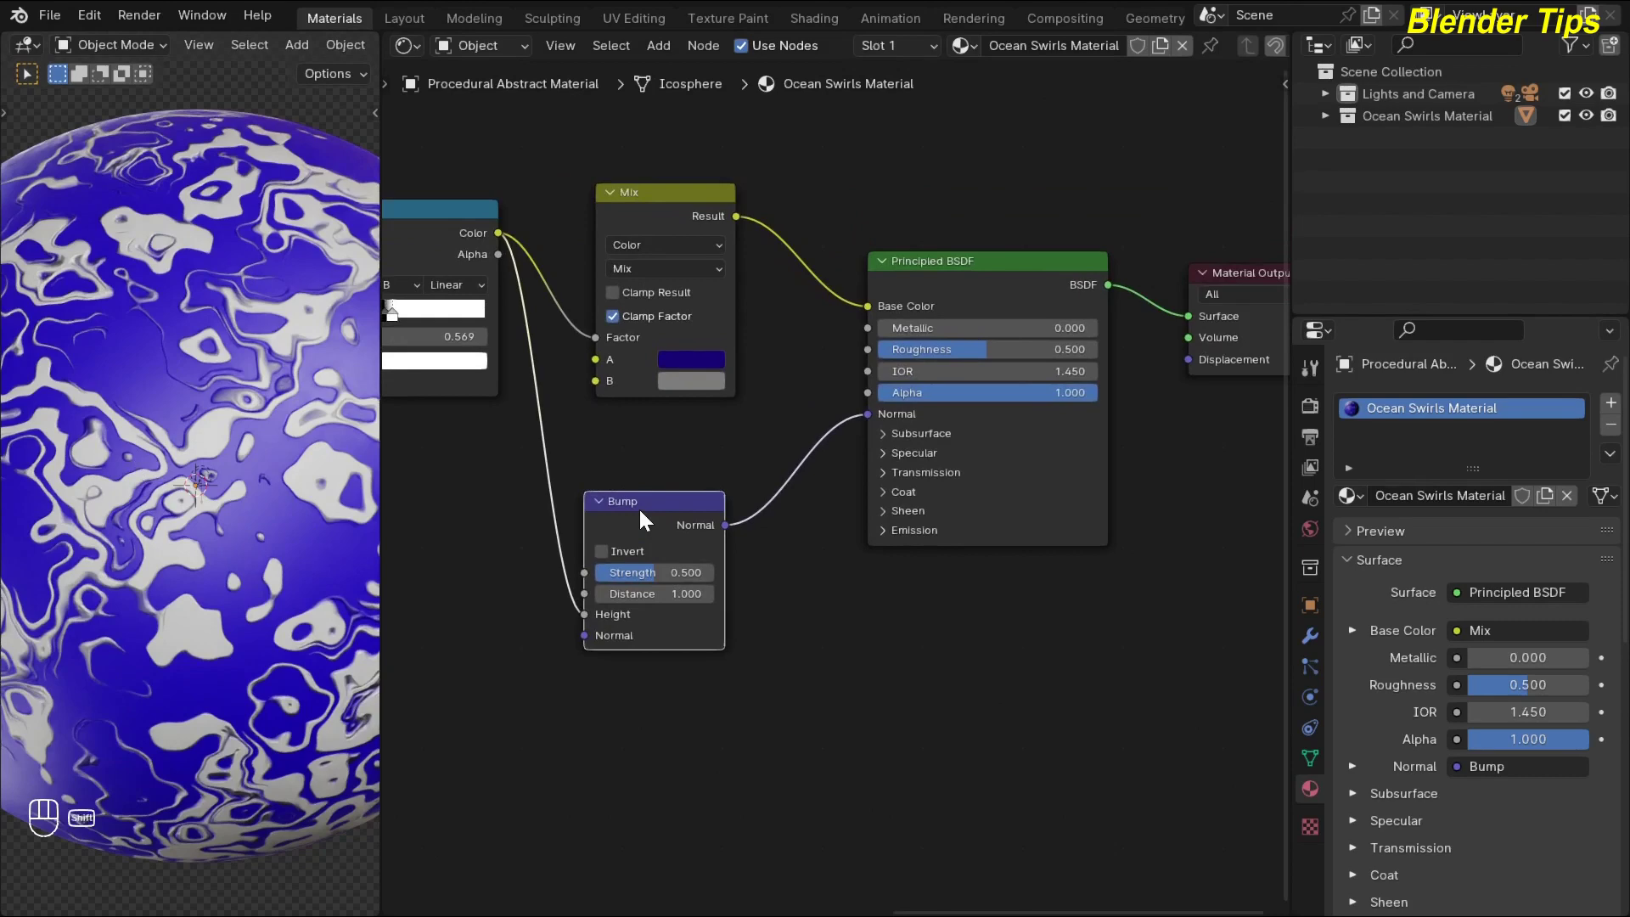
Step: Duplicate the Bump node and insert the copy between the first Bump and the Principled BSDF's Normal input
key(shift+d)
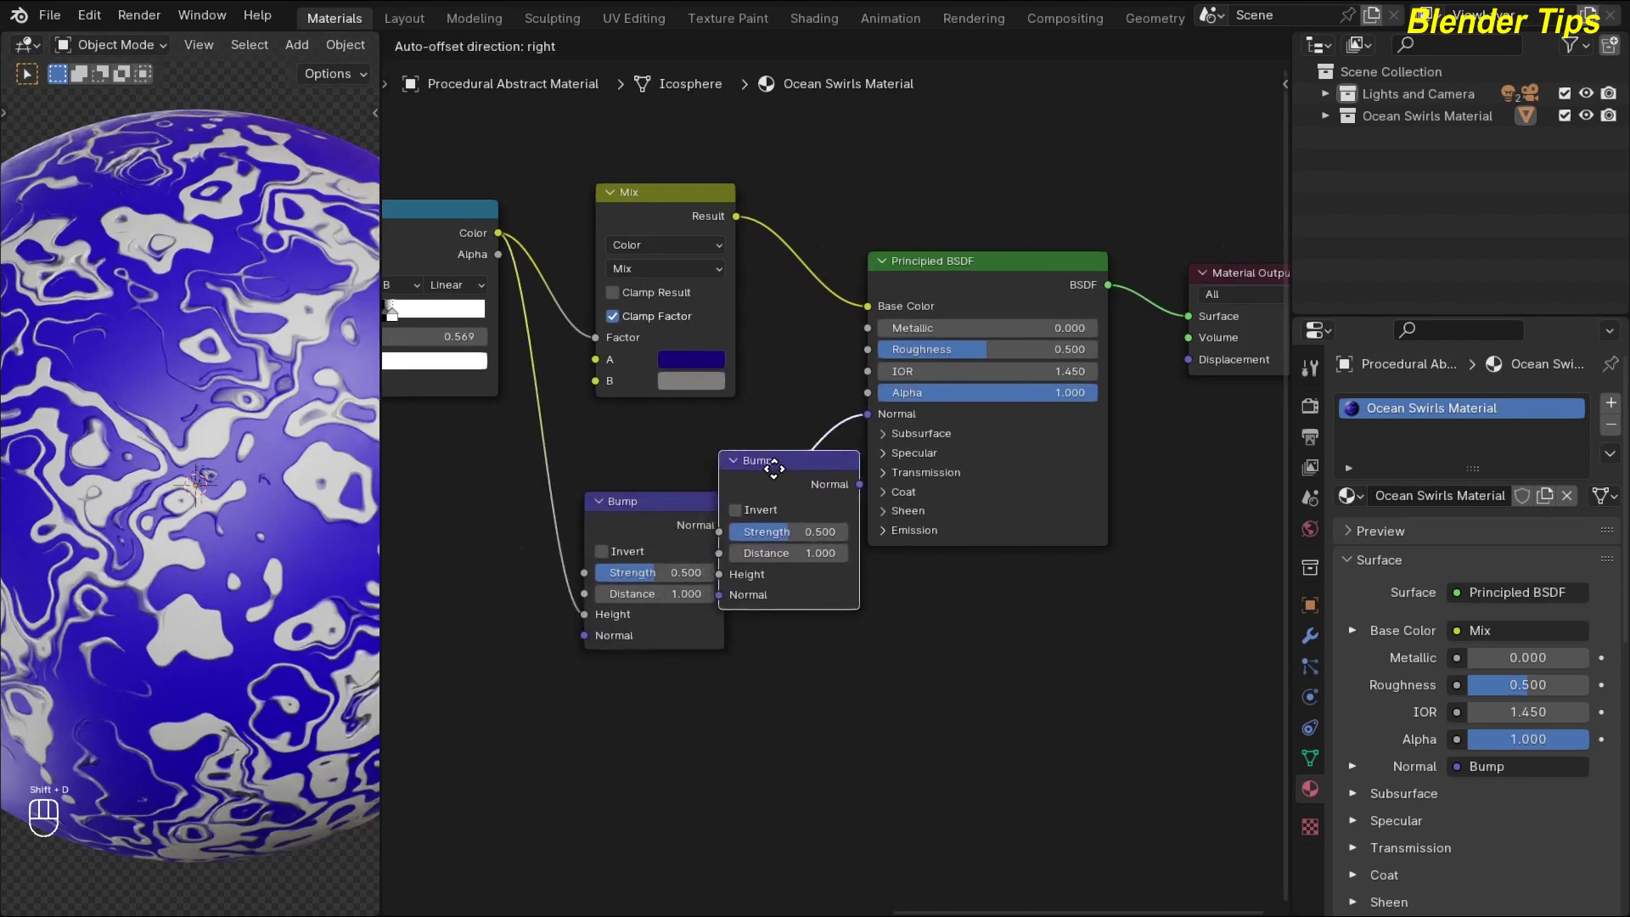
click(866, 453)
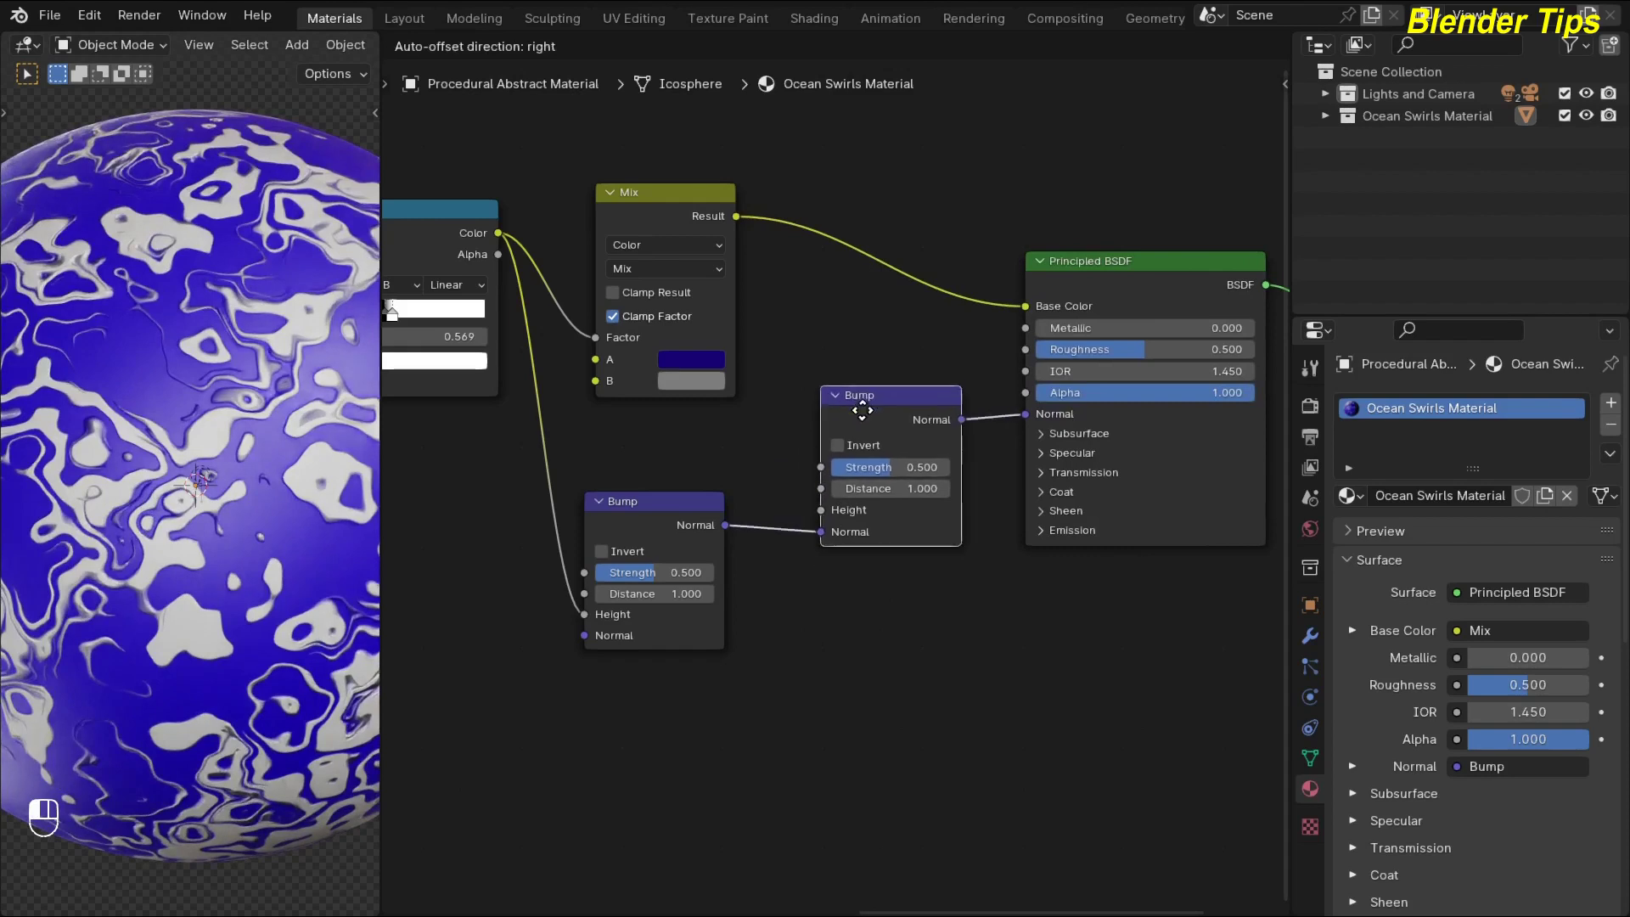
click(843, 436)
Step: Connect the second Noise Texture's Fac output to the duplicated Bump node's Height input
scroll(680, 763, down, 2)
middle_drag(680, 762, 772, 826)
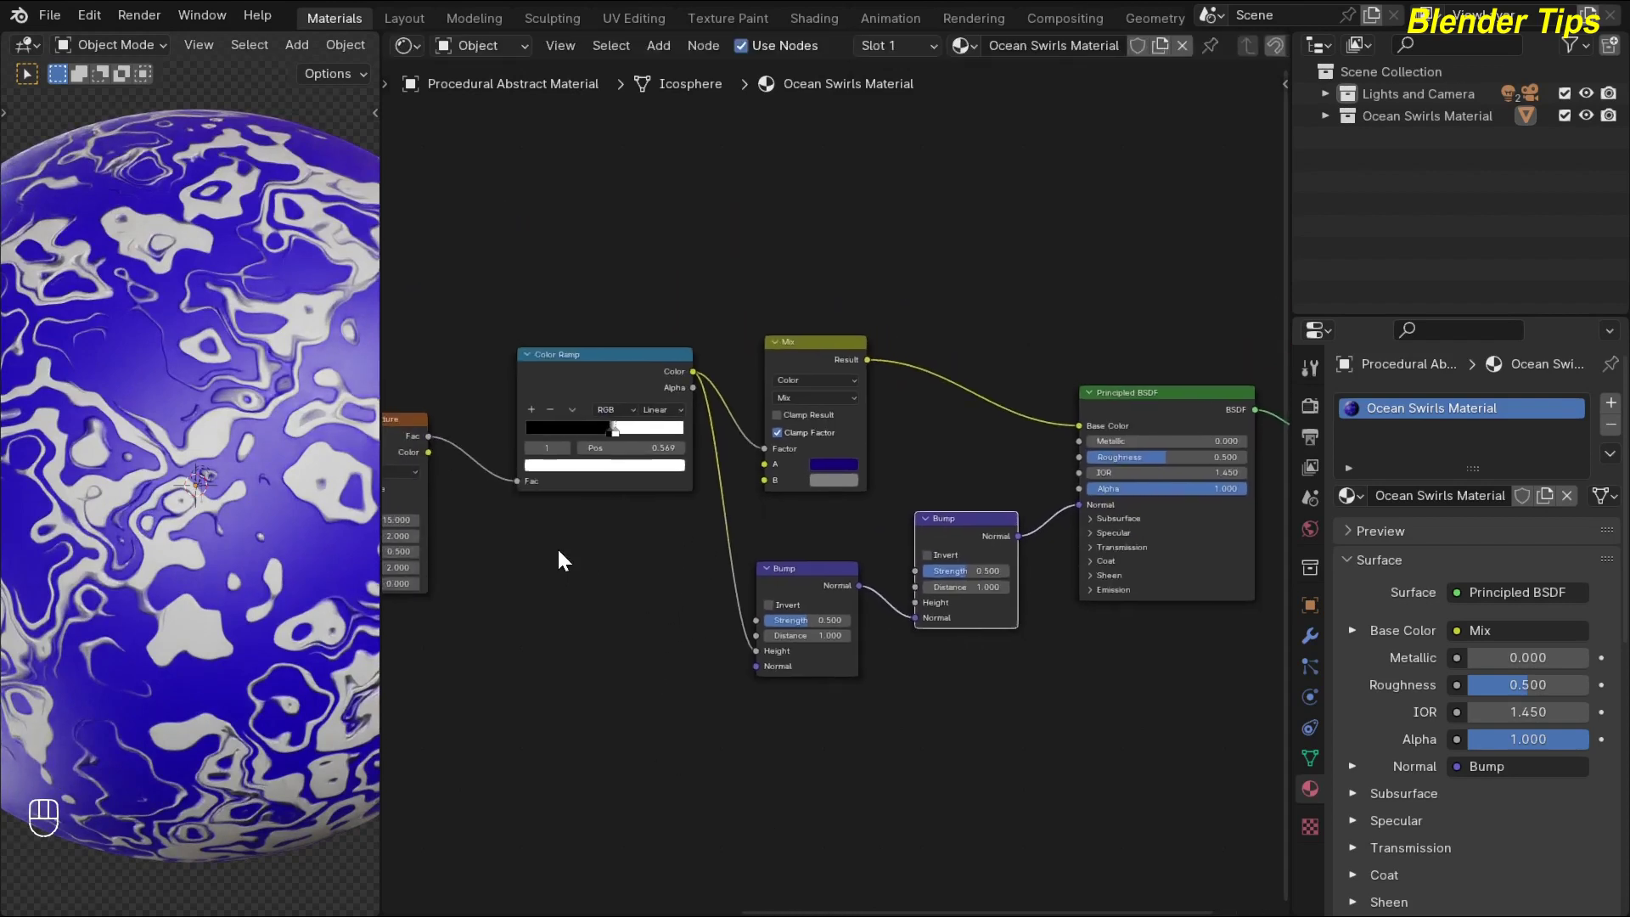
middle_drag(464, 523, 659, 557)
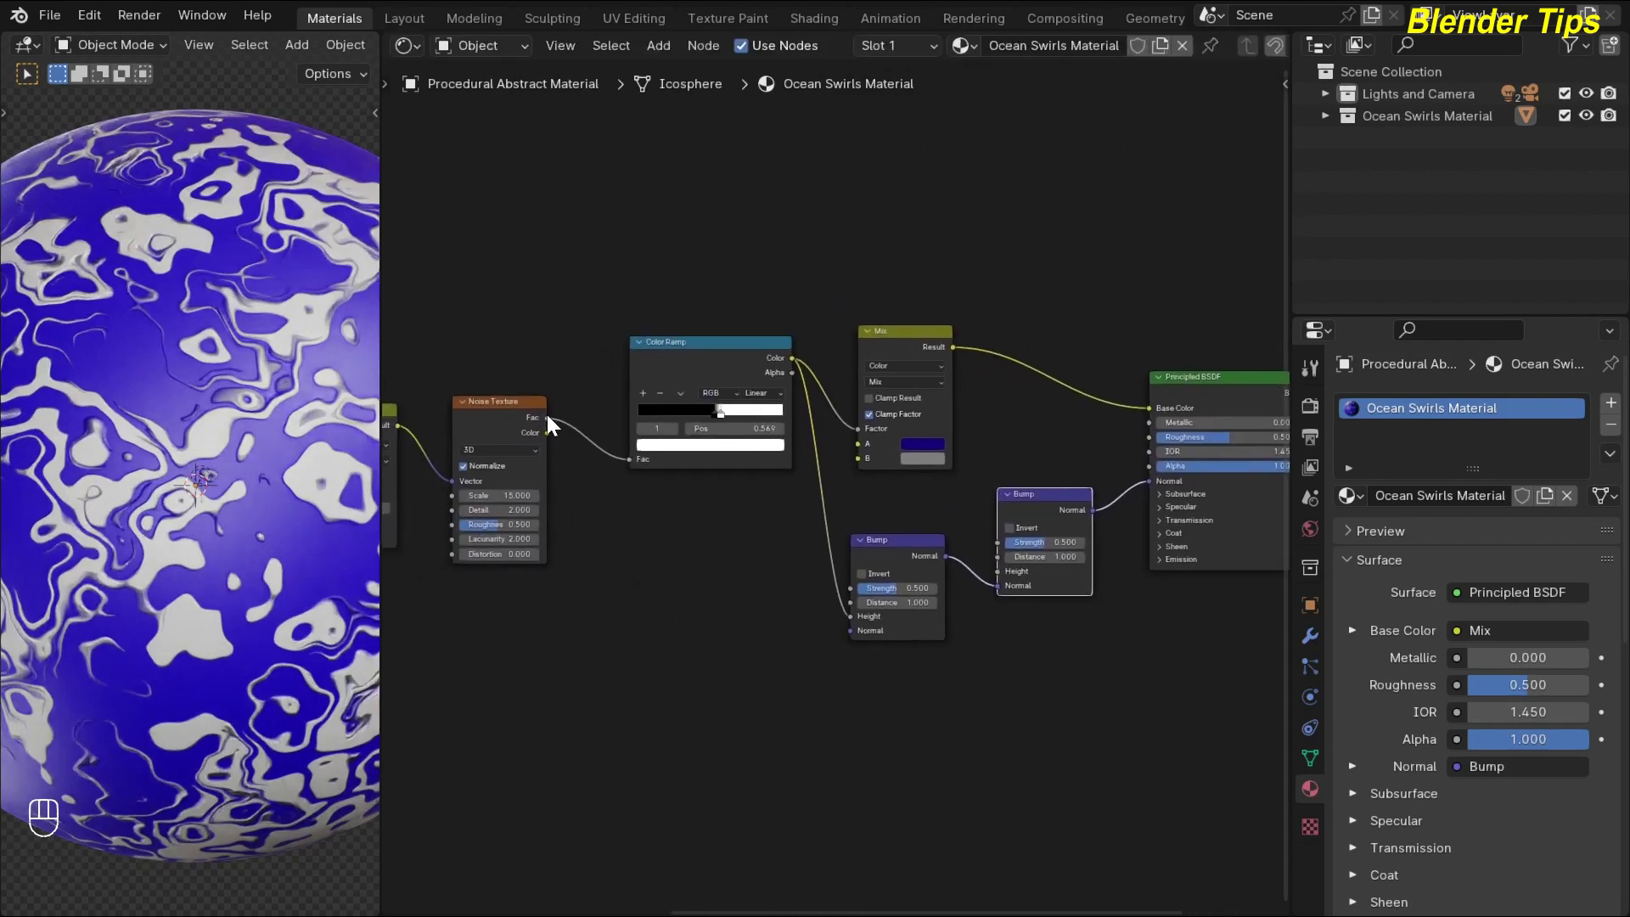
drag(548, 416, 991, 571)
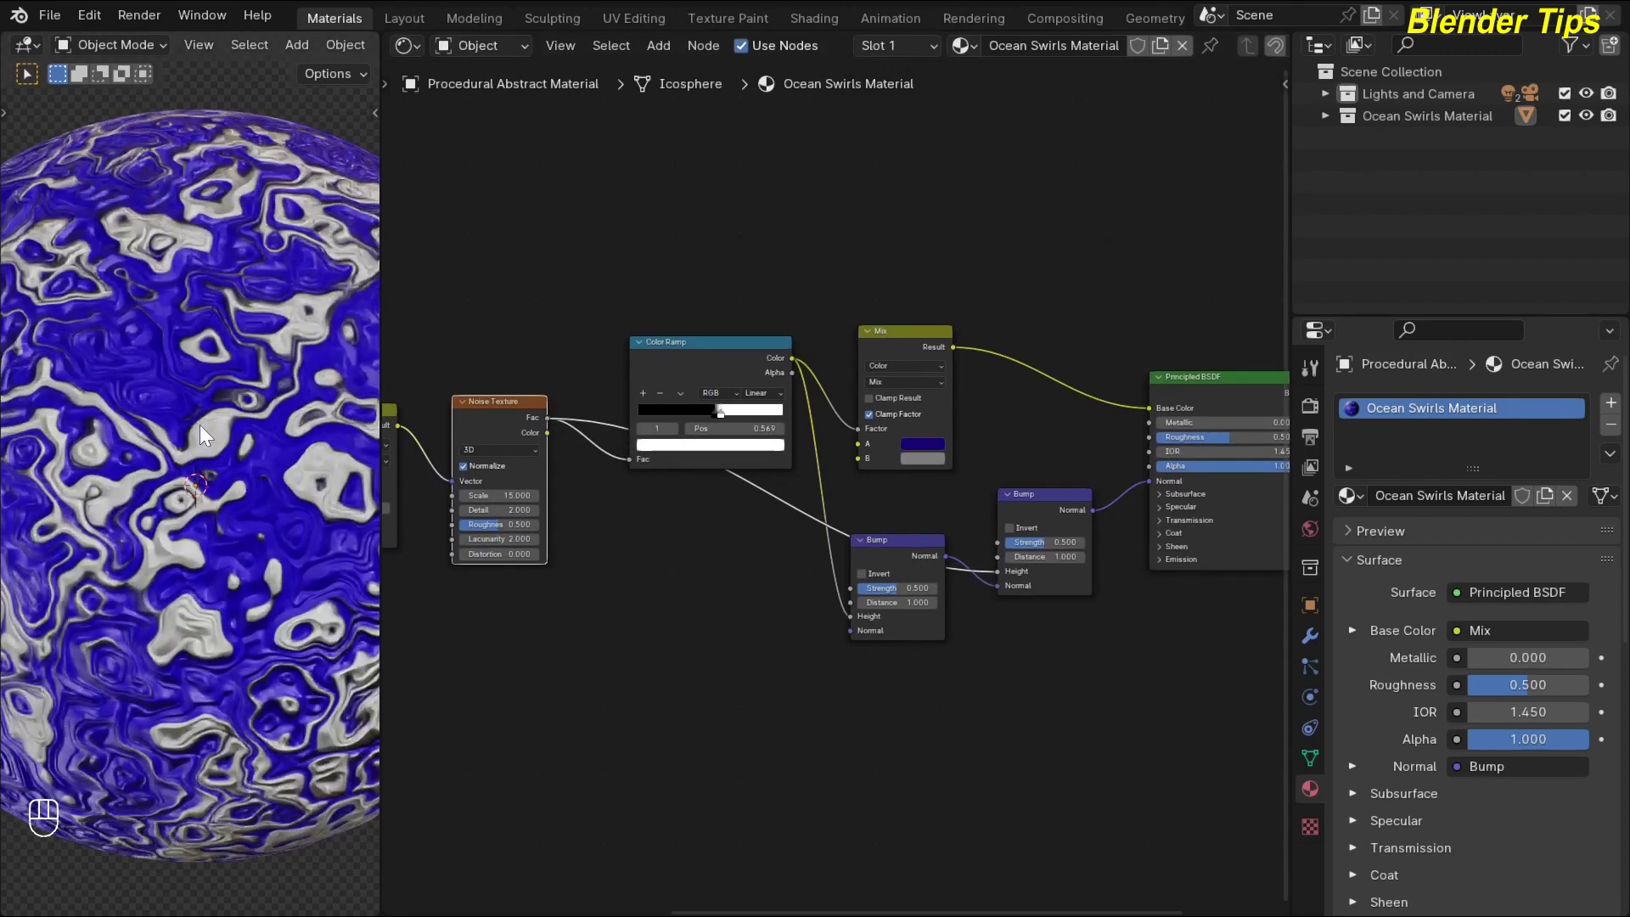
scroll(204, 428, down, 3)
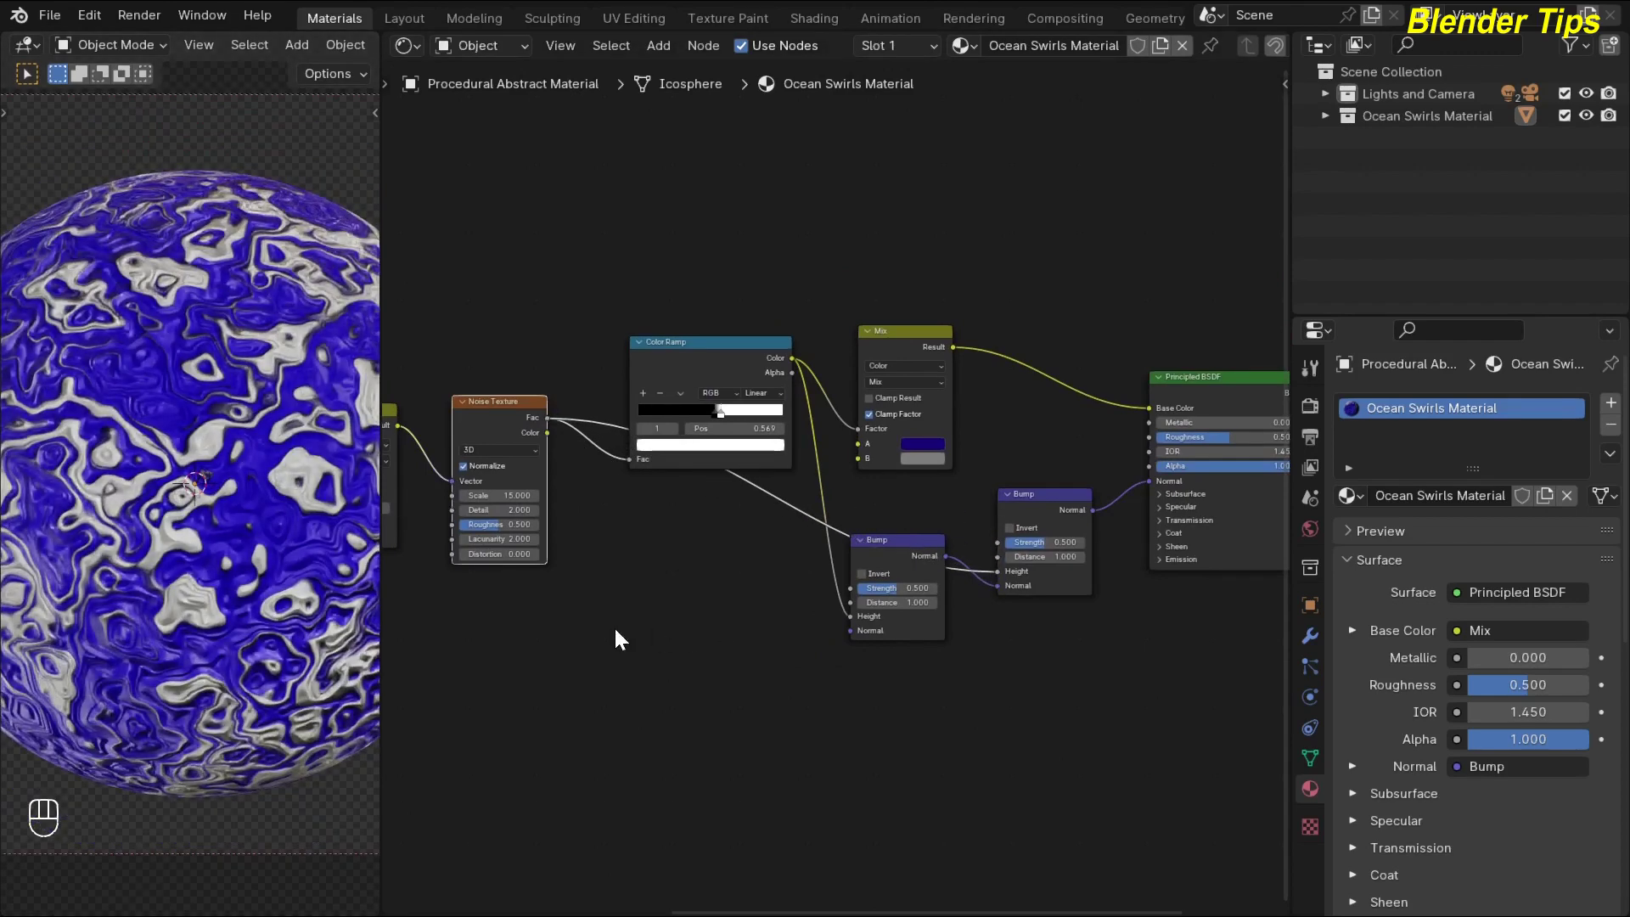
Step: Set the Strength of the Bump node feeding the Principled BSDF to 0.3
scroll(843, 651, up, 2)
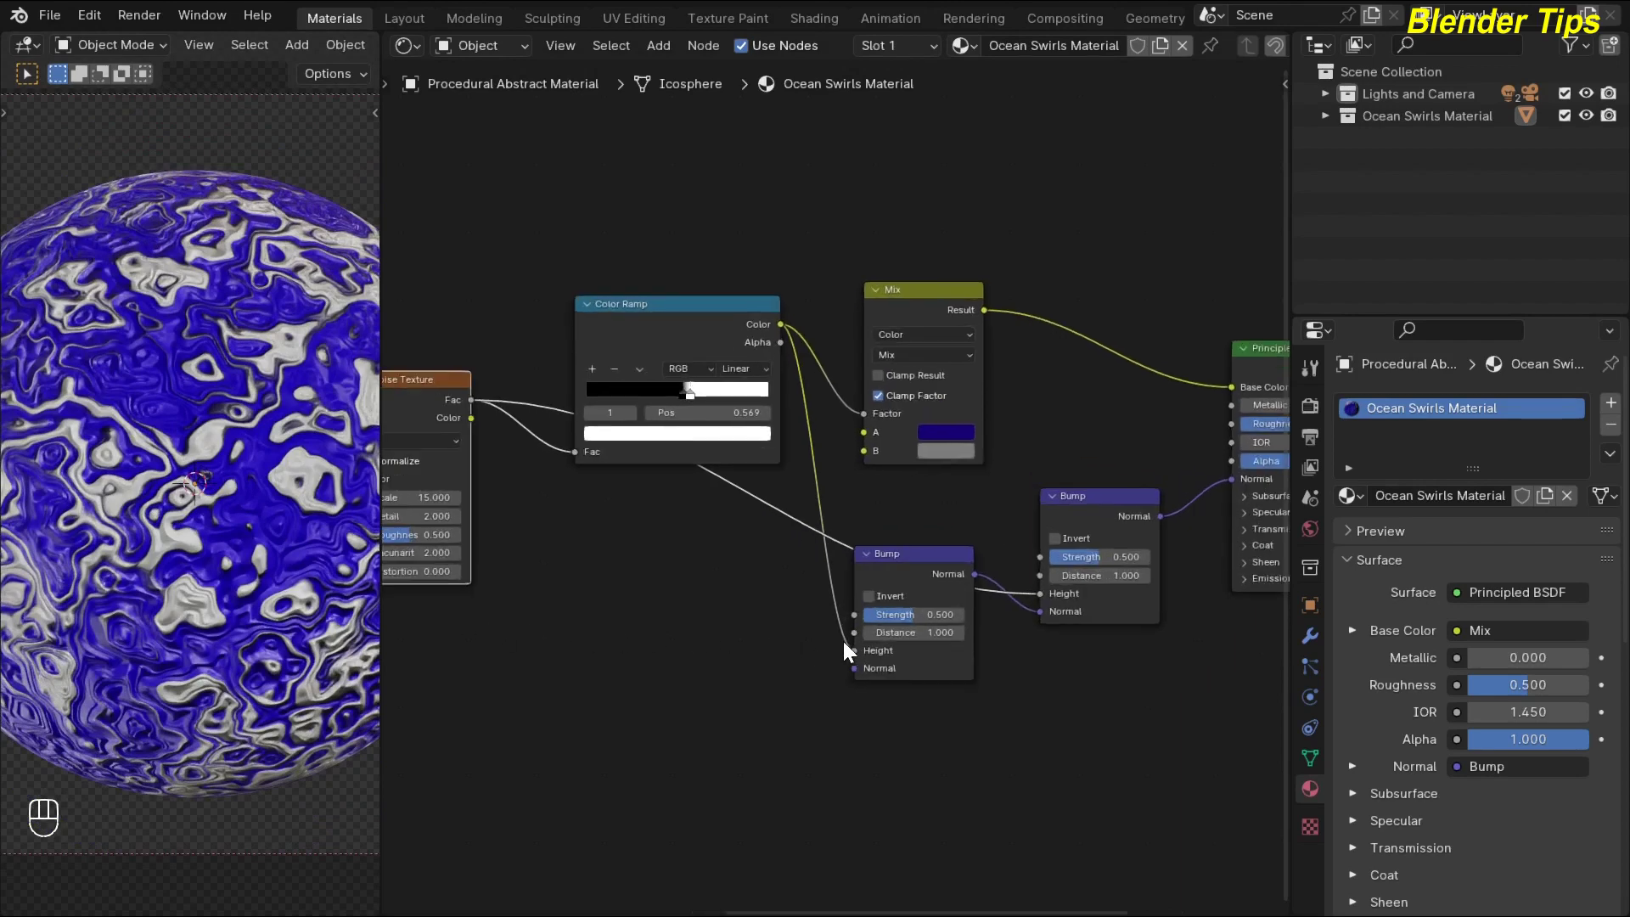
middle_drag(1077, 723, 798, 675)
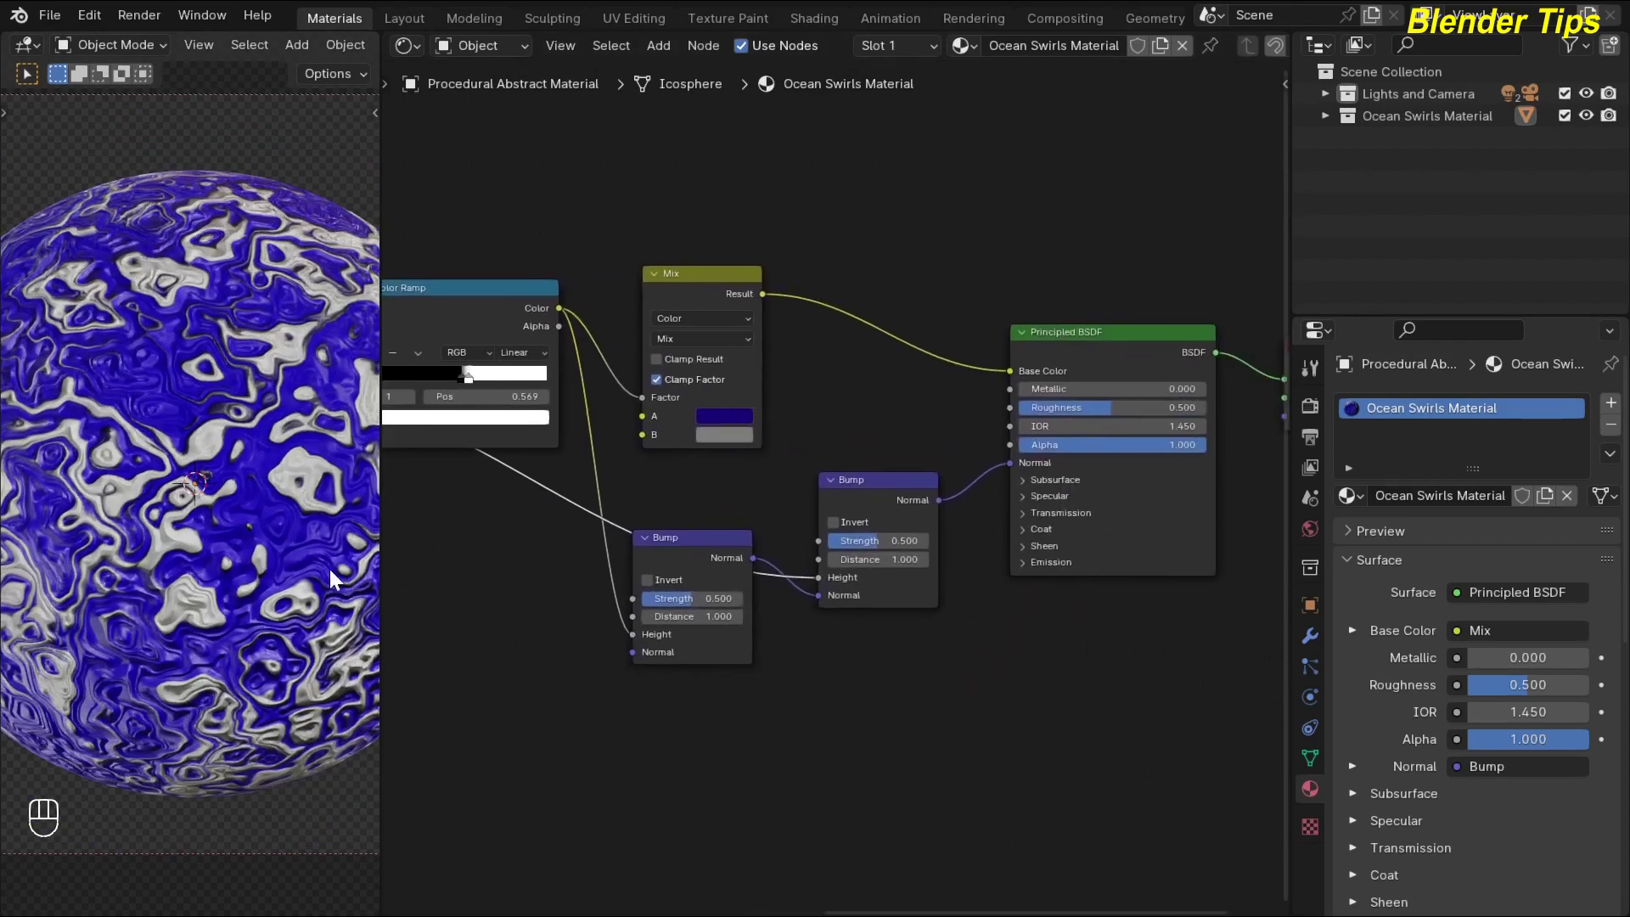
scroll(924, 559, up, 2)
click(924, 557)
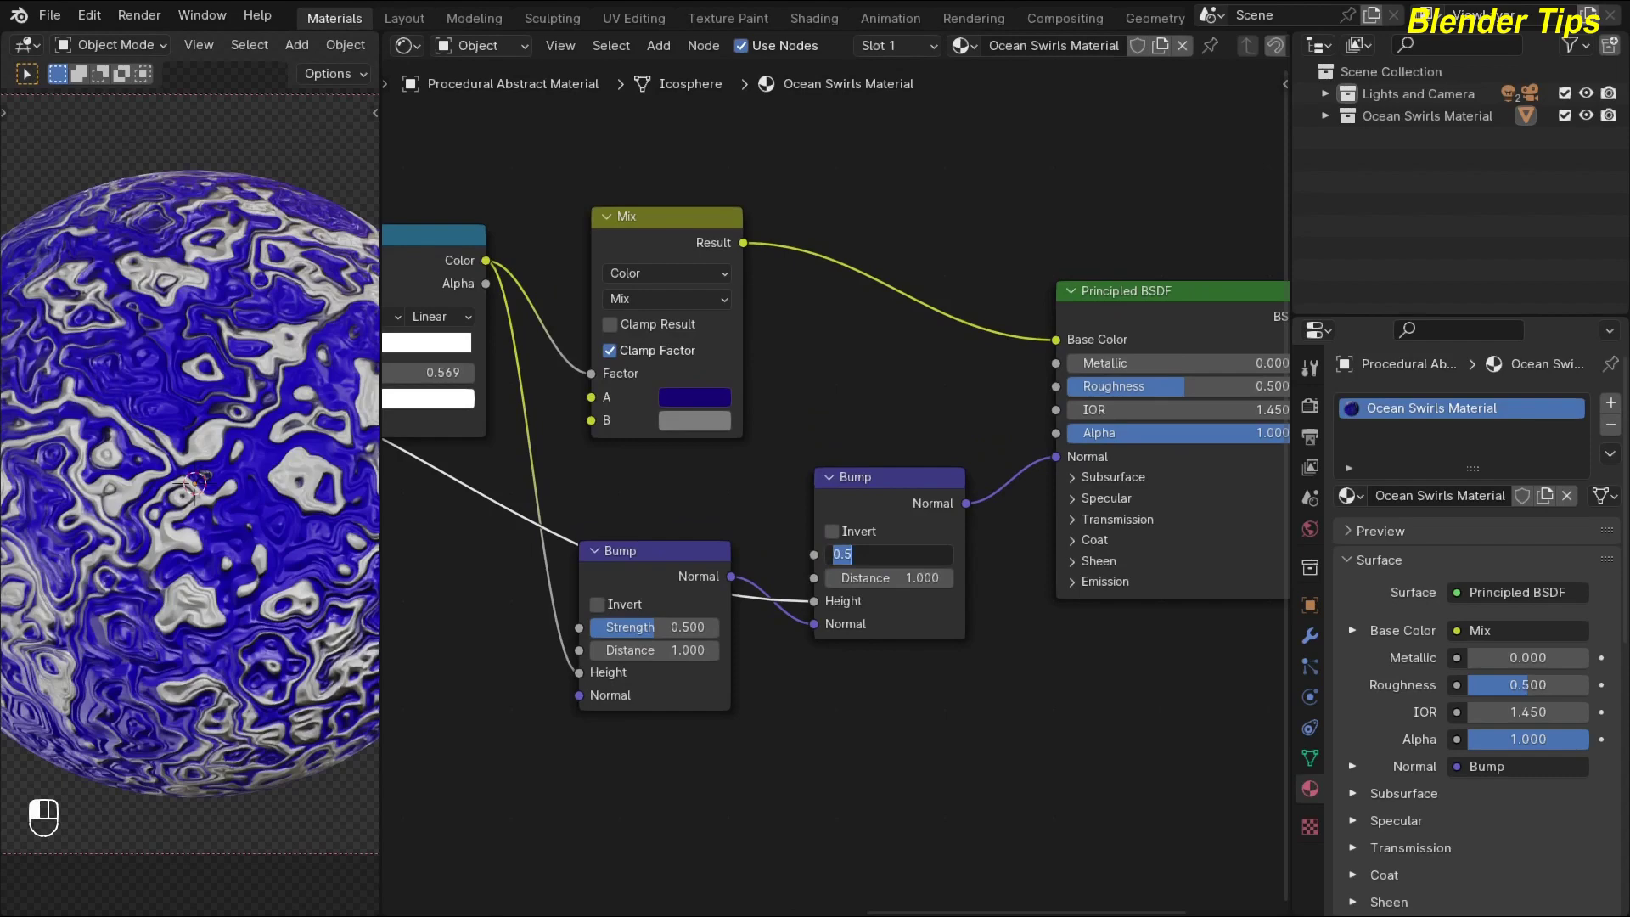
text(0.3)
key(Return)
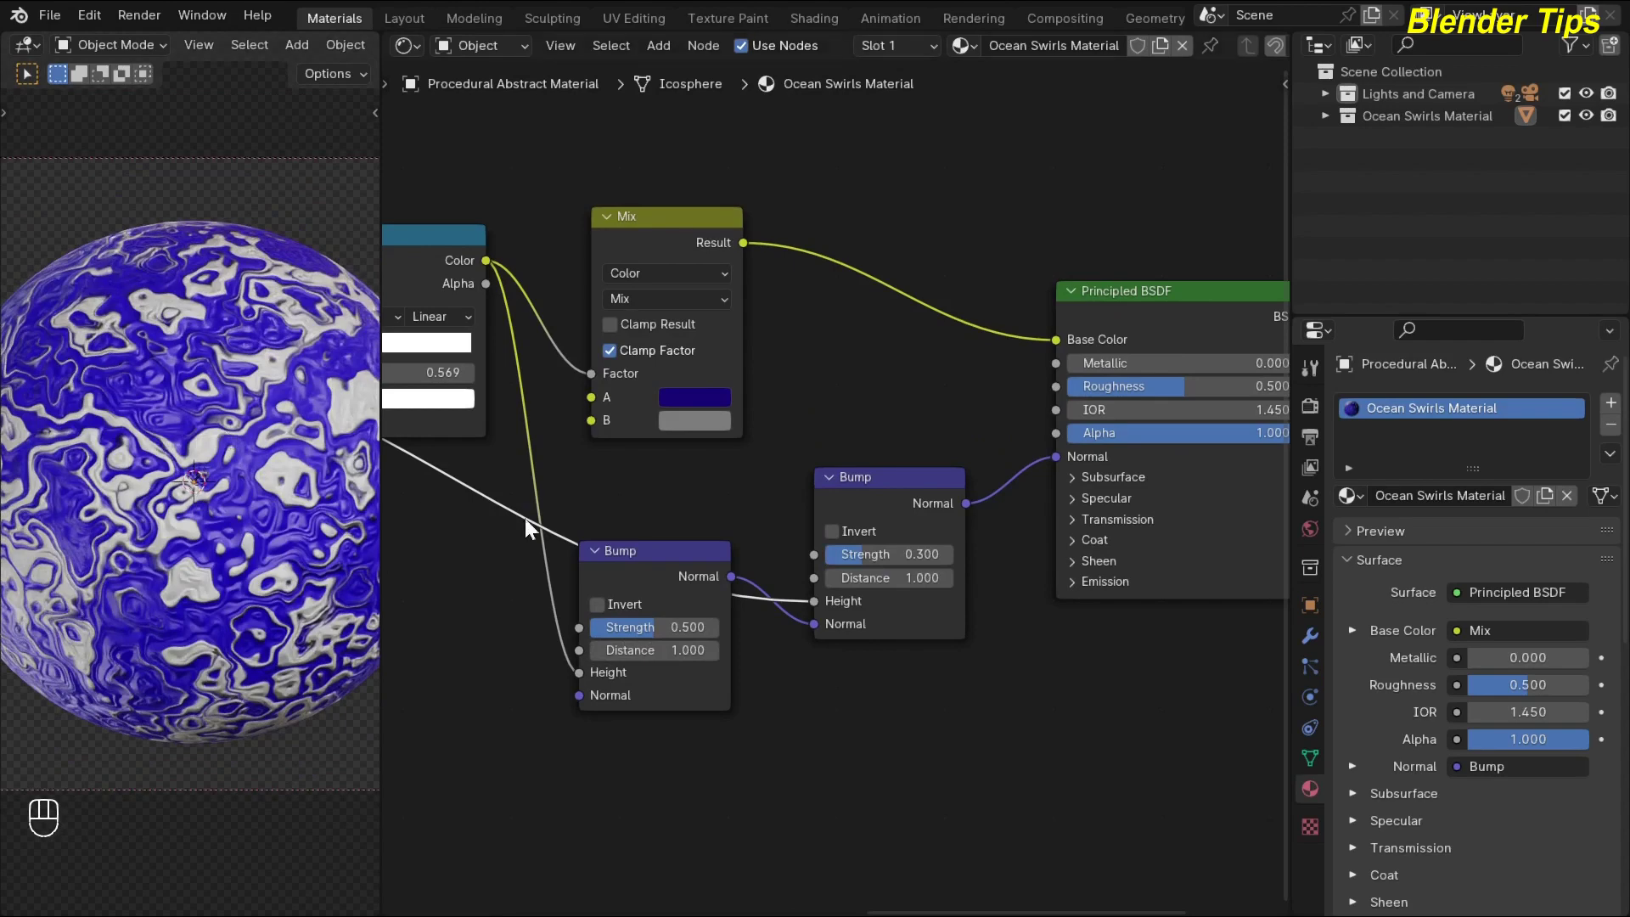
Step: Try lower Strength values on the Bump node feeding the Principled BSDF, settling on 0.1
scroll(843, 694, up, 4)
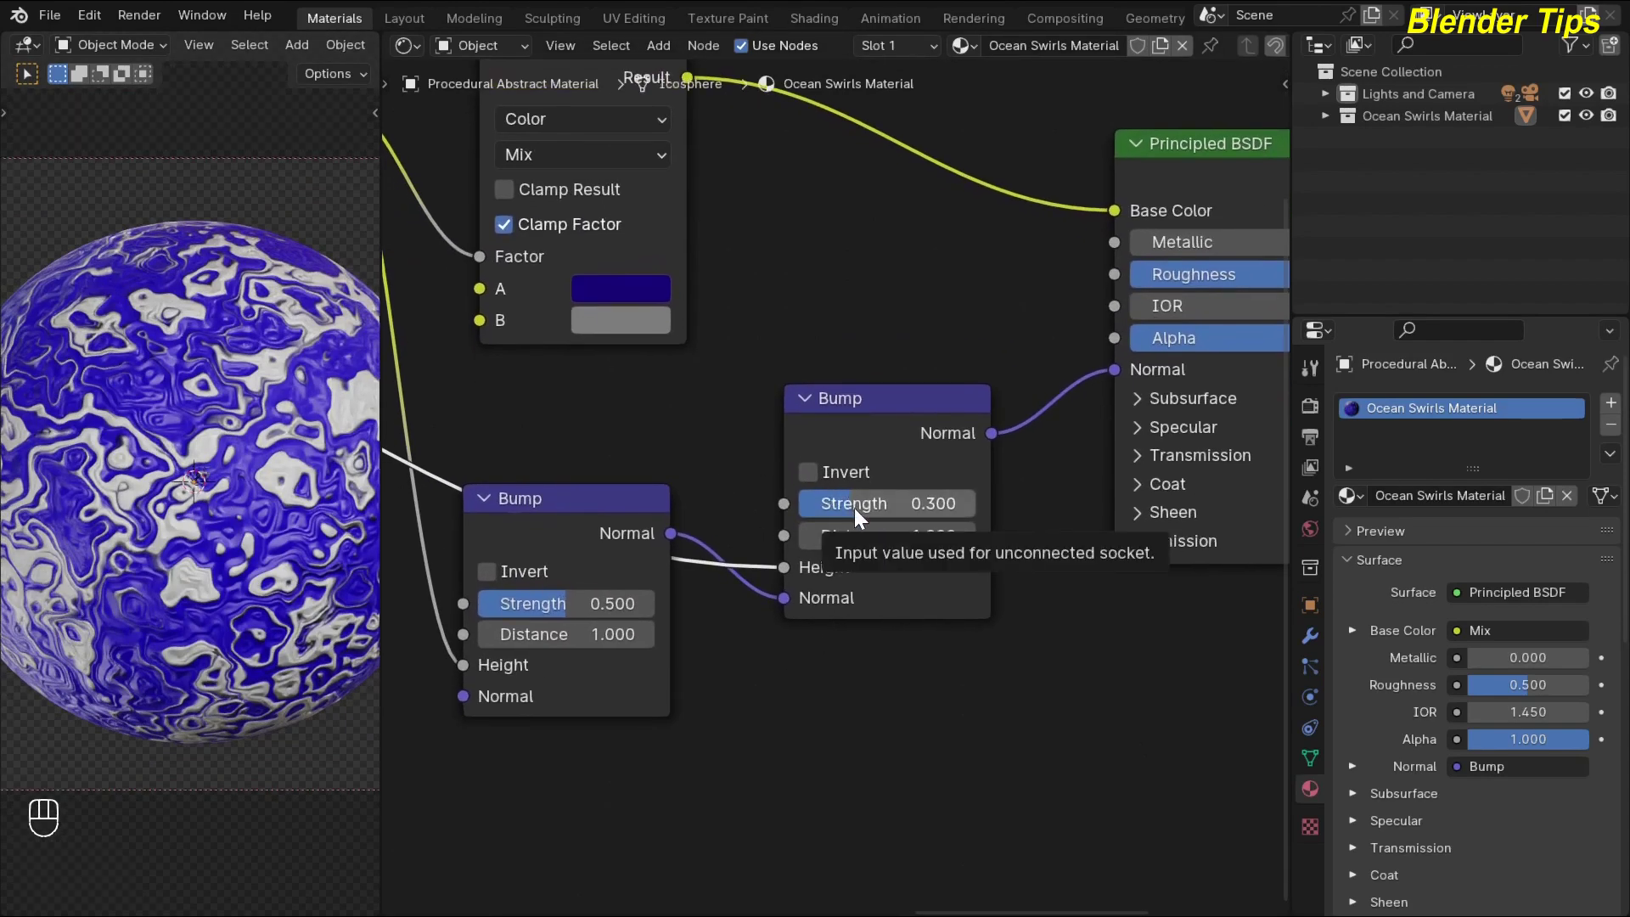
shift+drag(854, 508, 764, 508)
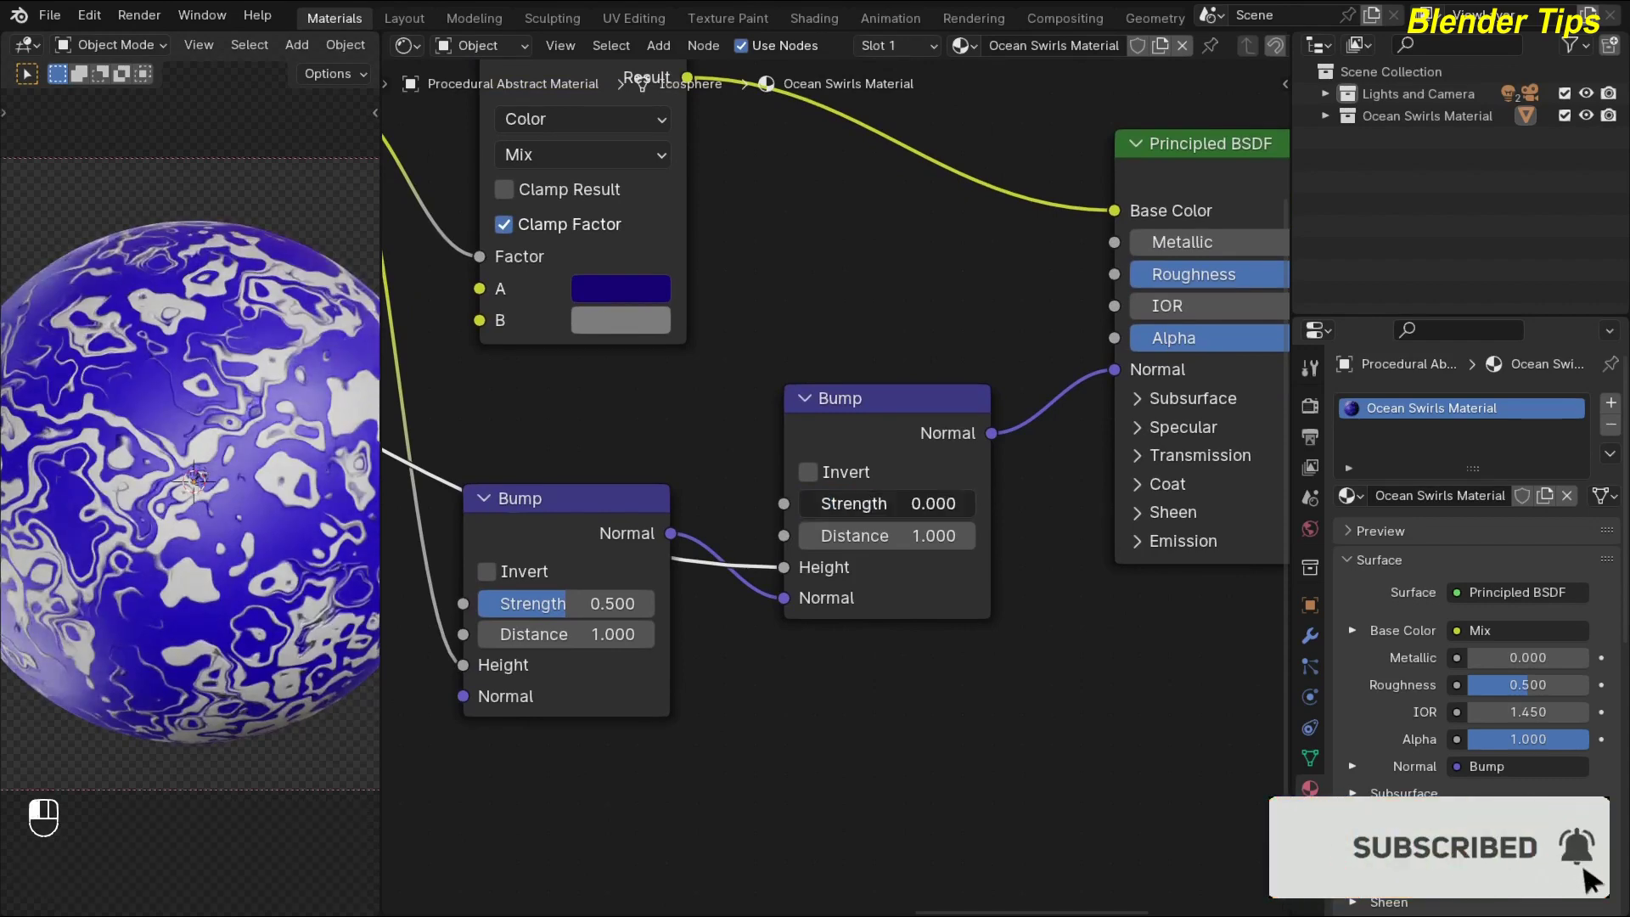
drag(849, 503, 874, 503)
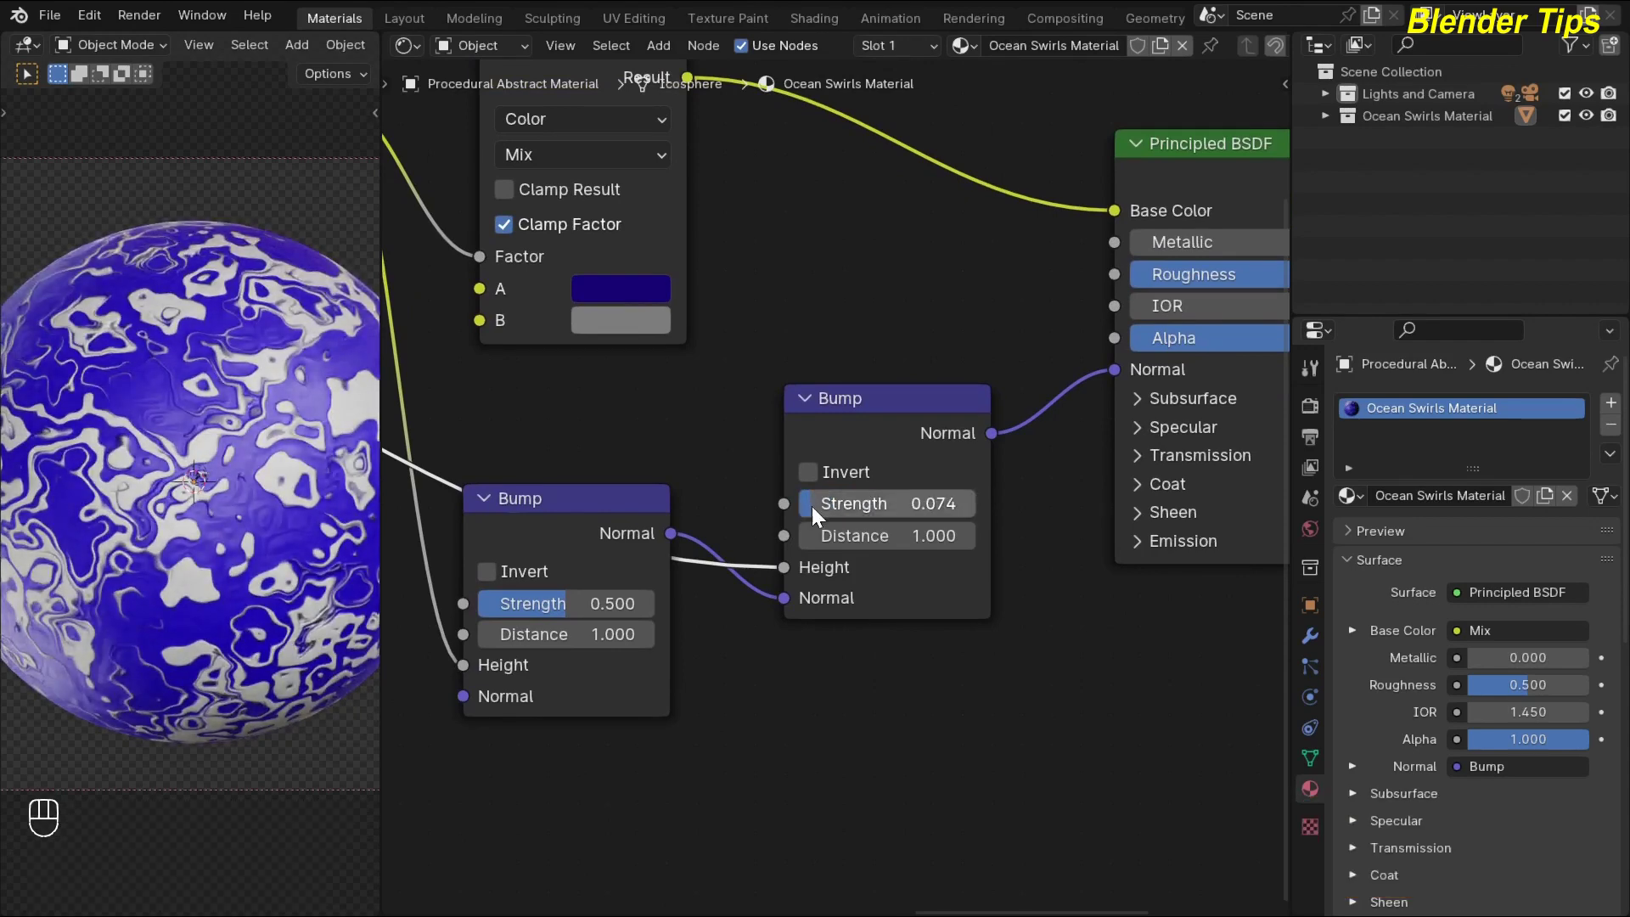
click(849, 504)
text(.100)
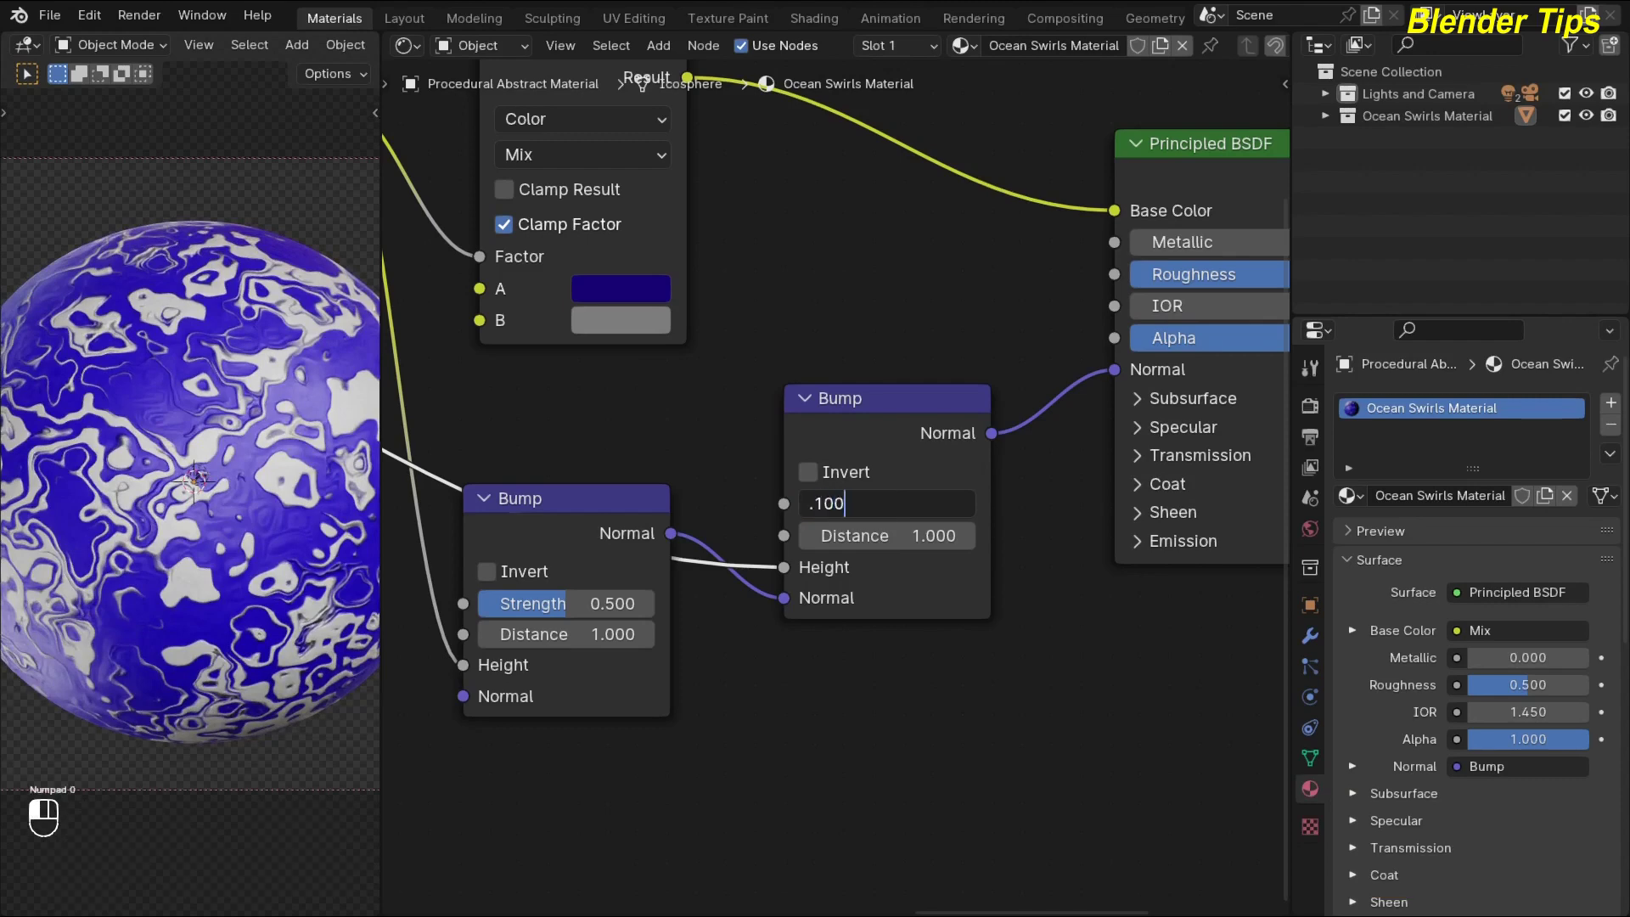
key(Return)
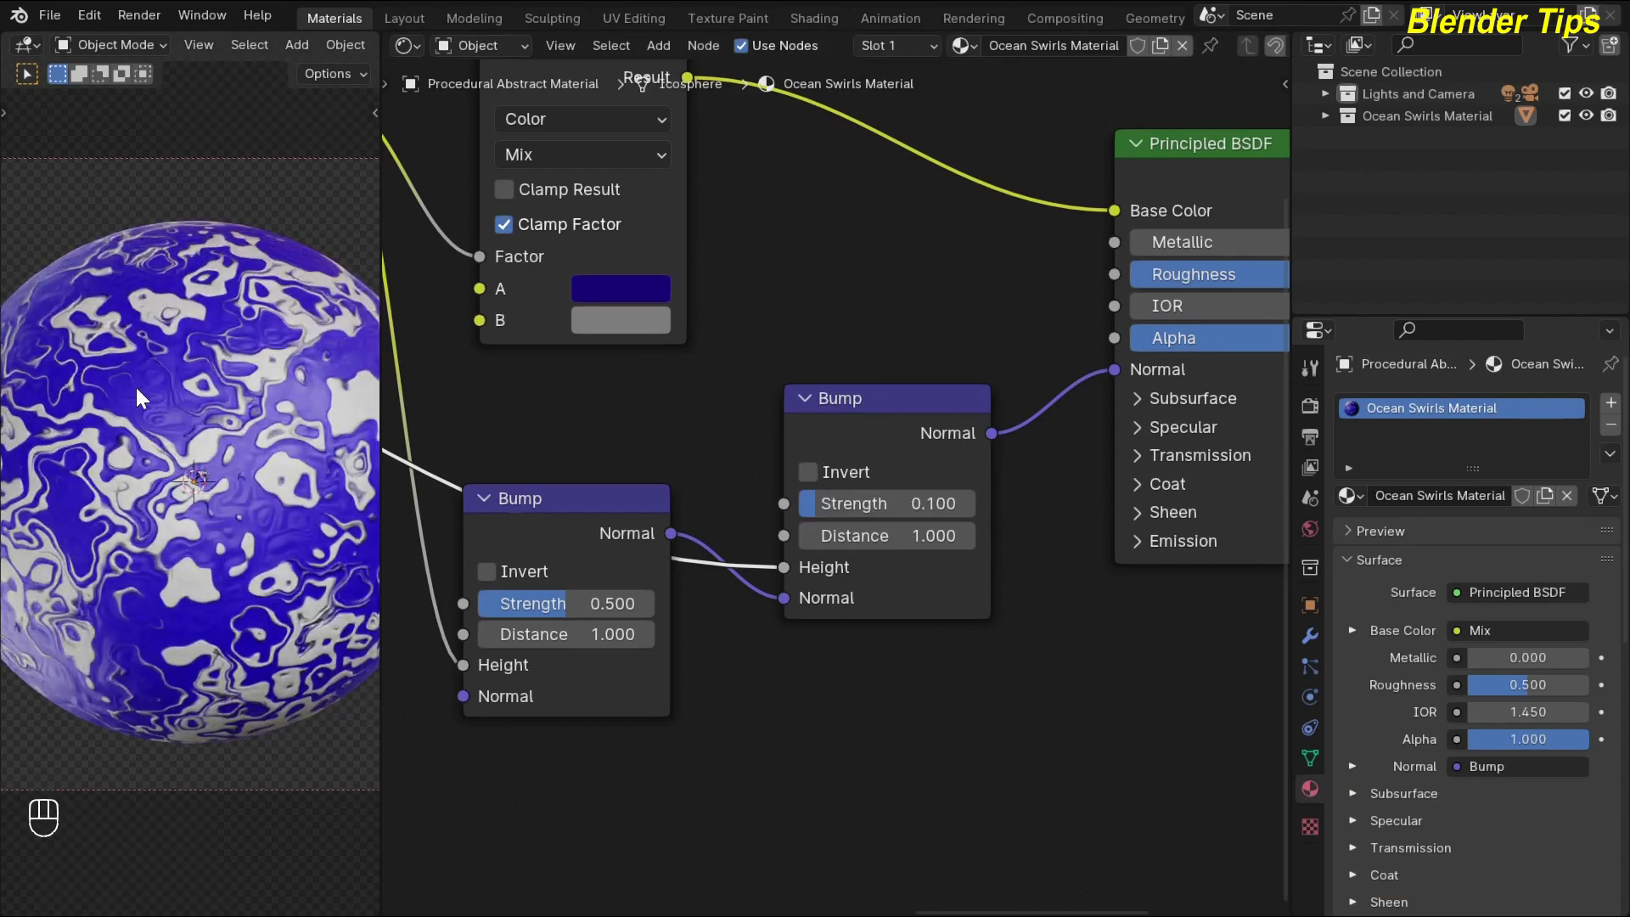
Step: Set the Principled BSDF's Roughness to 0.25 for a glossier surface
scroll(1164, 601, down, 3)
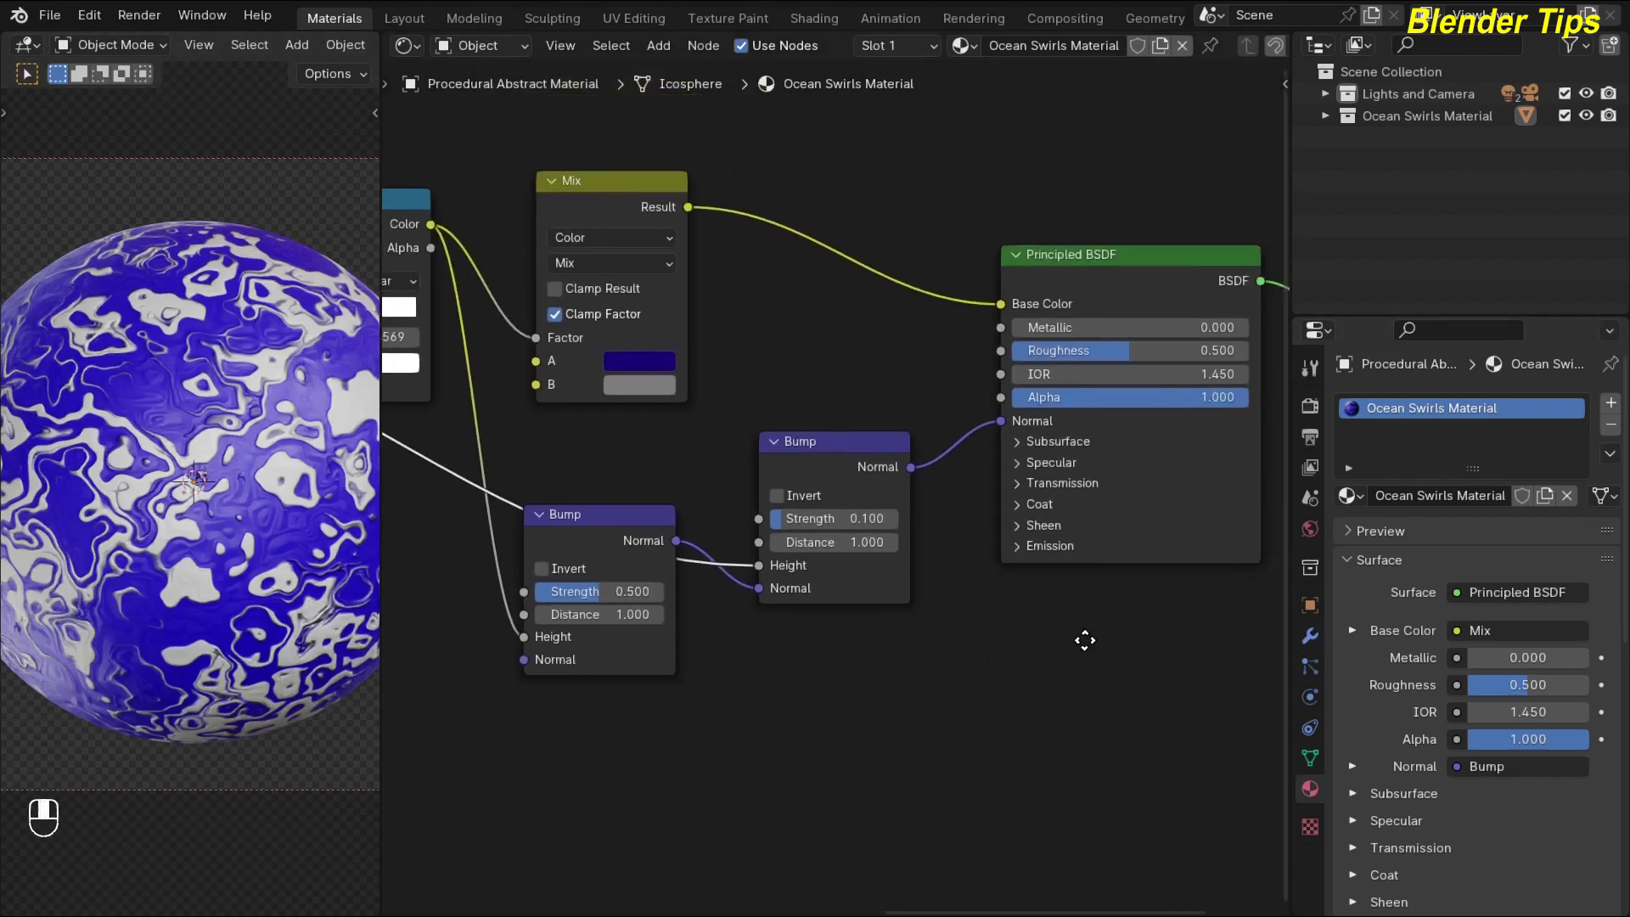
scroll(802, 420, up, 1)
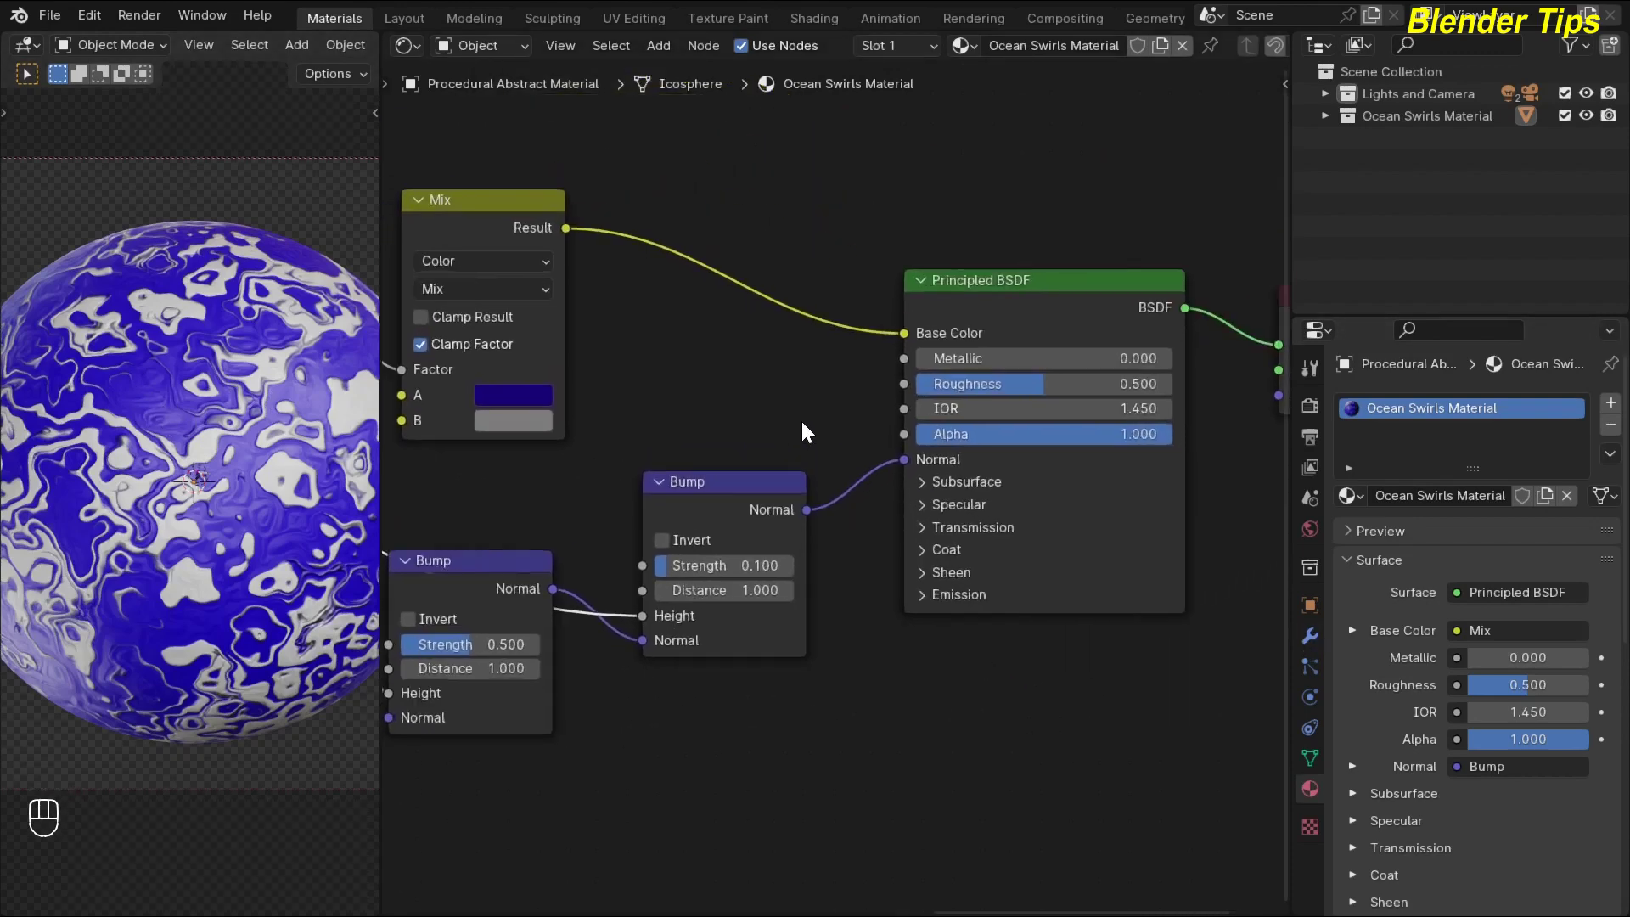
scroll(824, 396, up, 1)
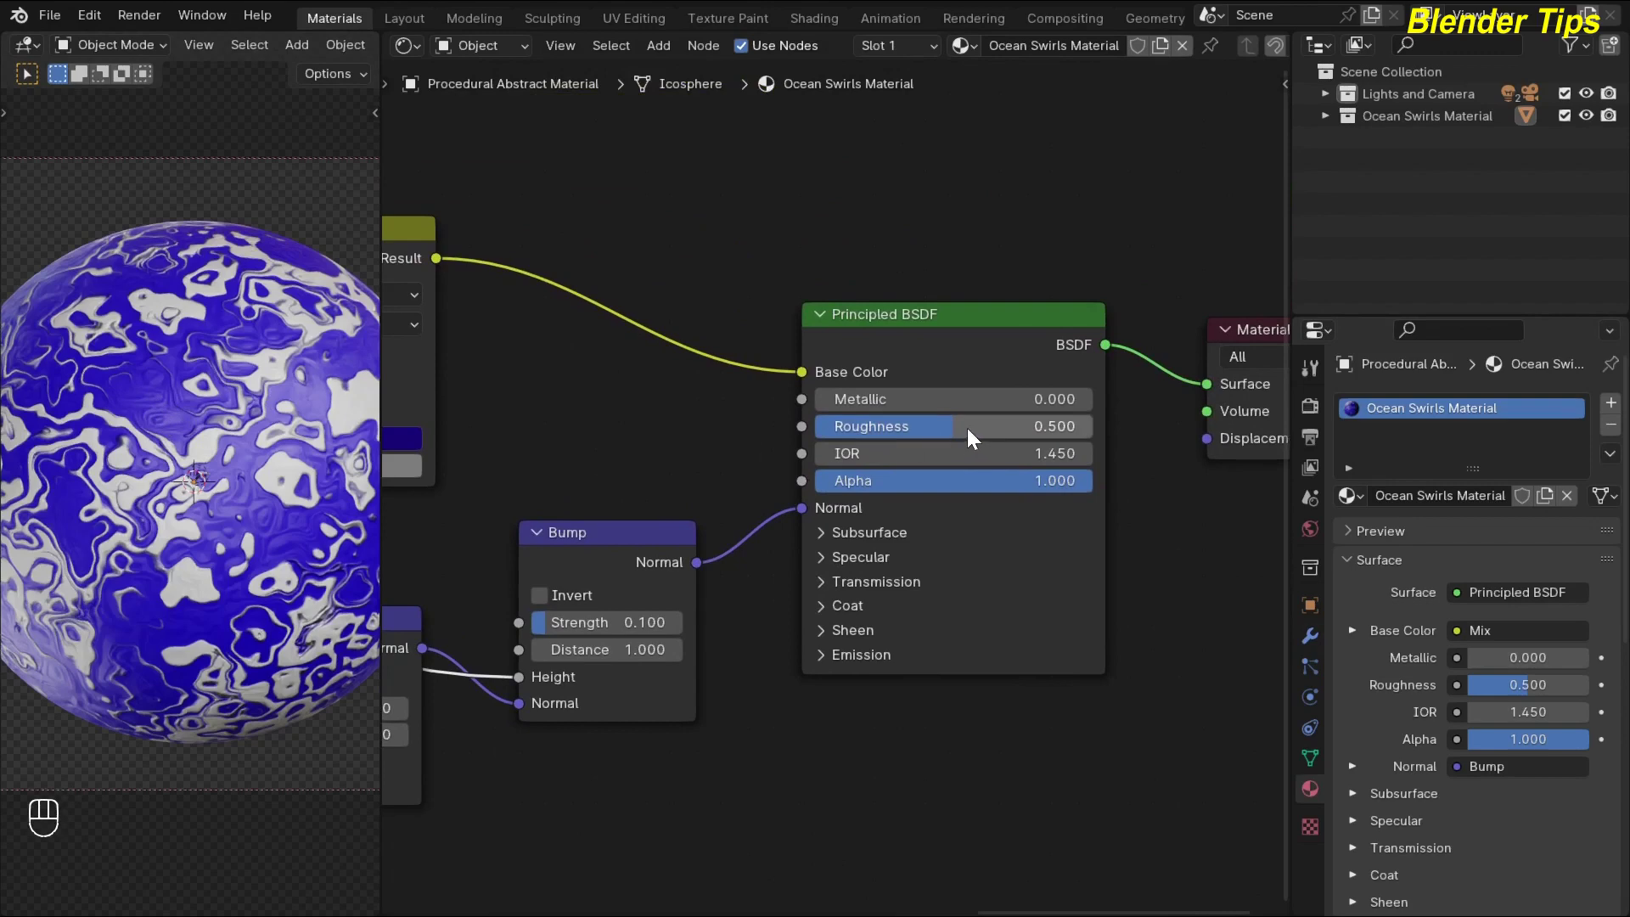
drag(959, 427, 898, 428)
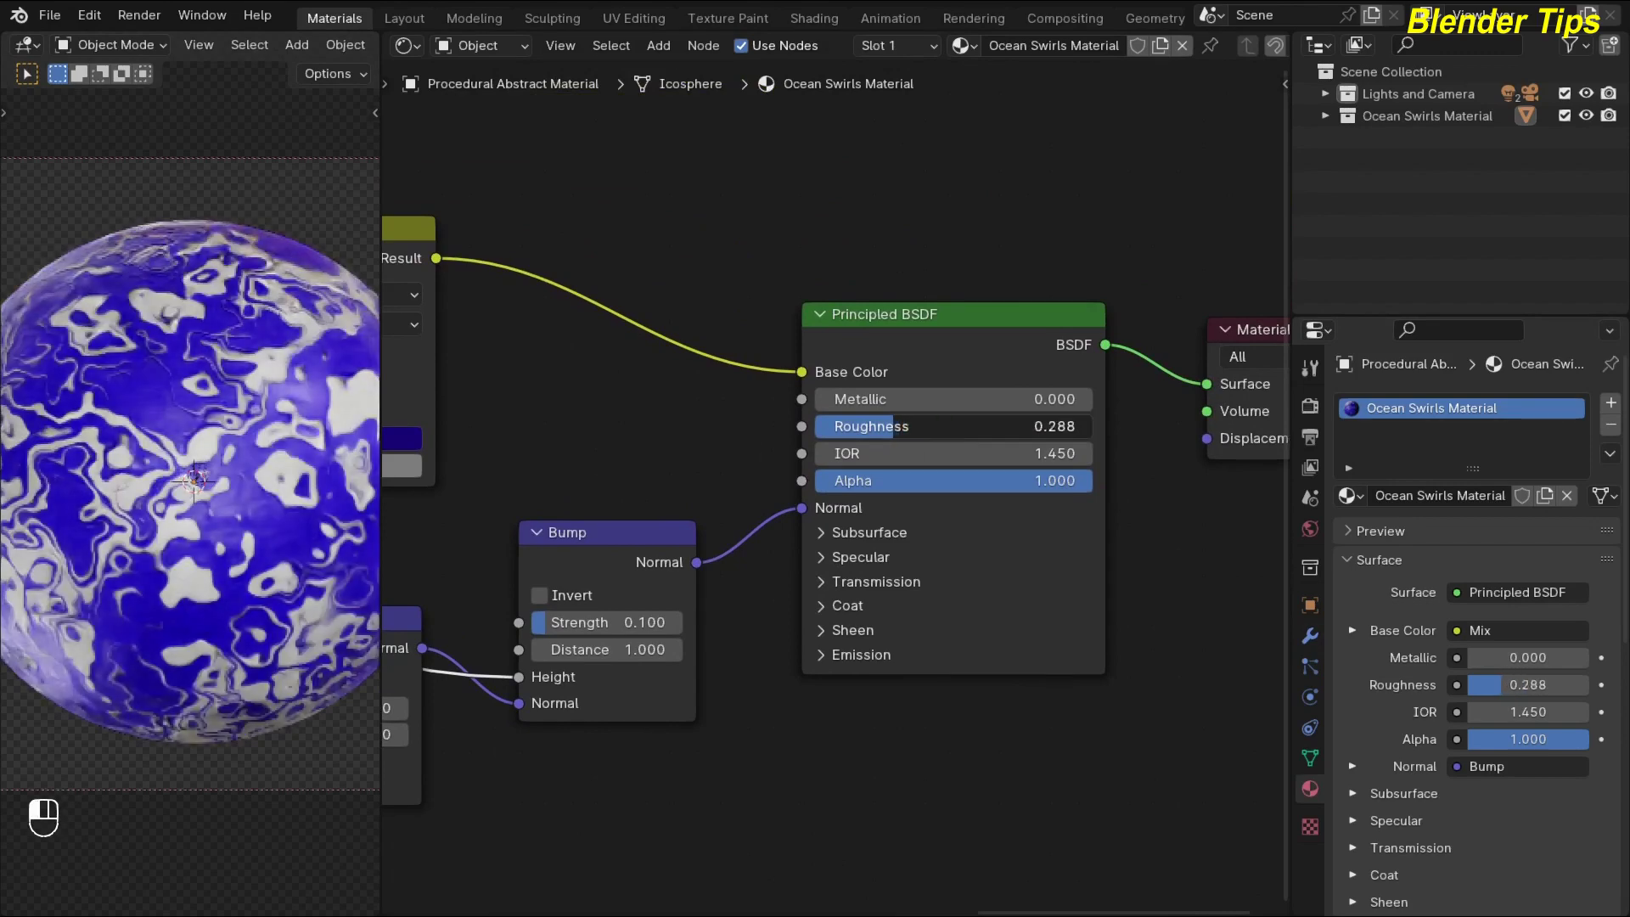
double_click(898, 426)
key(BackSpace)
text(.25)
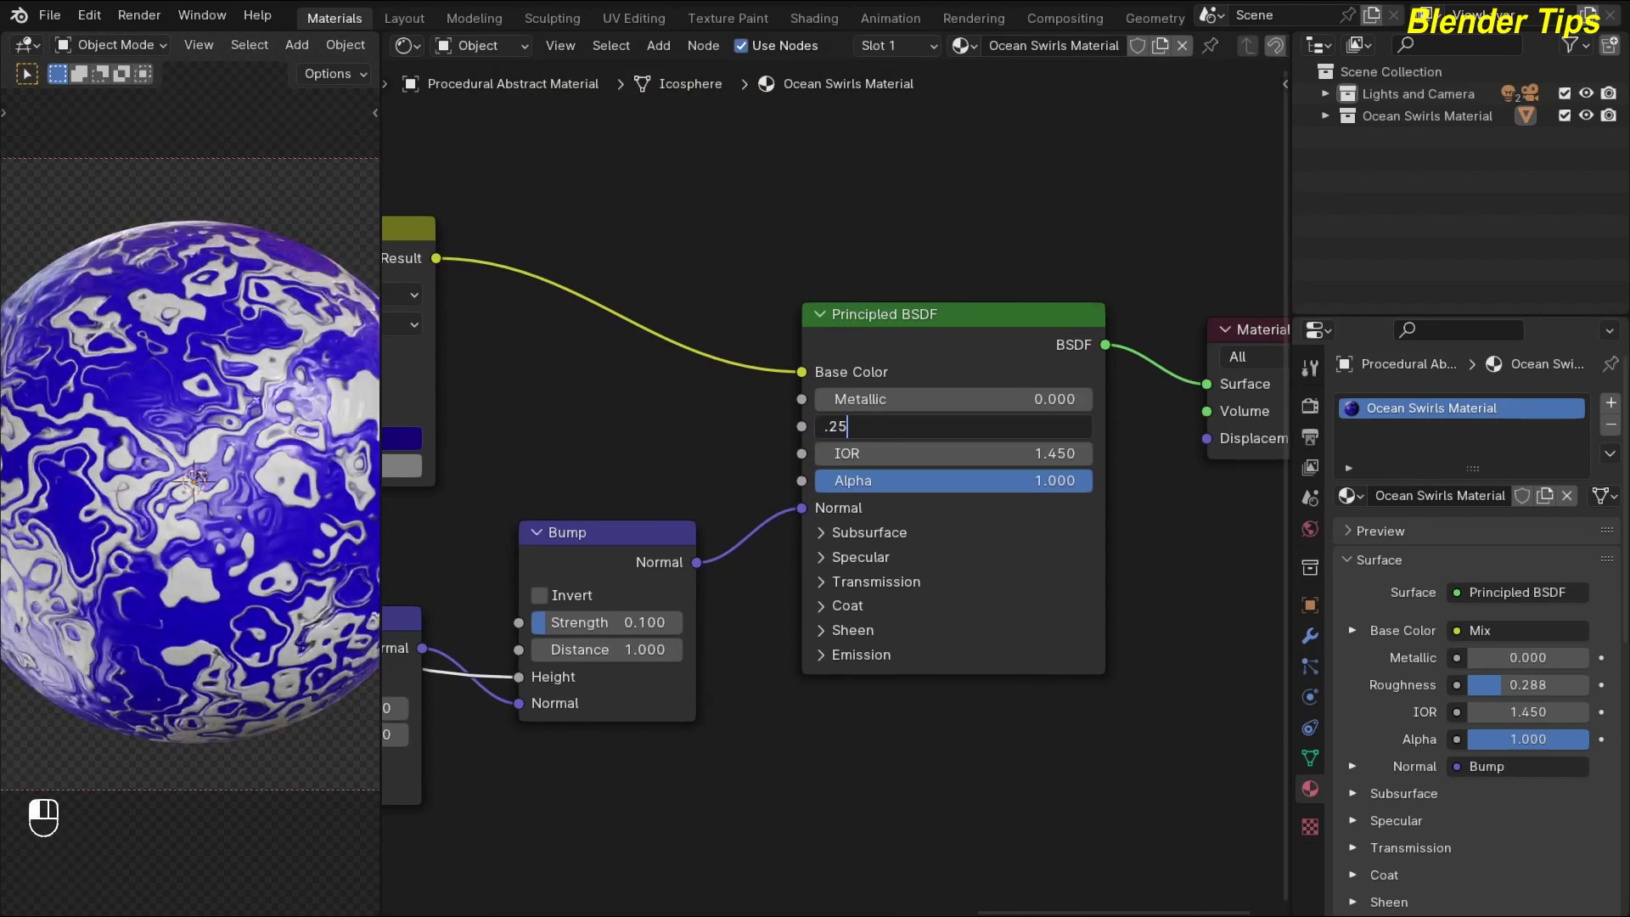
key(Return)
Step: Render the sphere, maximize the render window and inspect the surface detail of the rendered image
scroll(676, 434, down, 5)
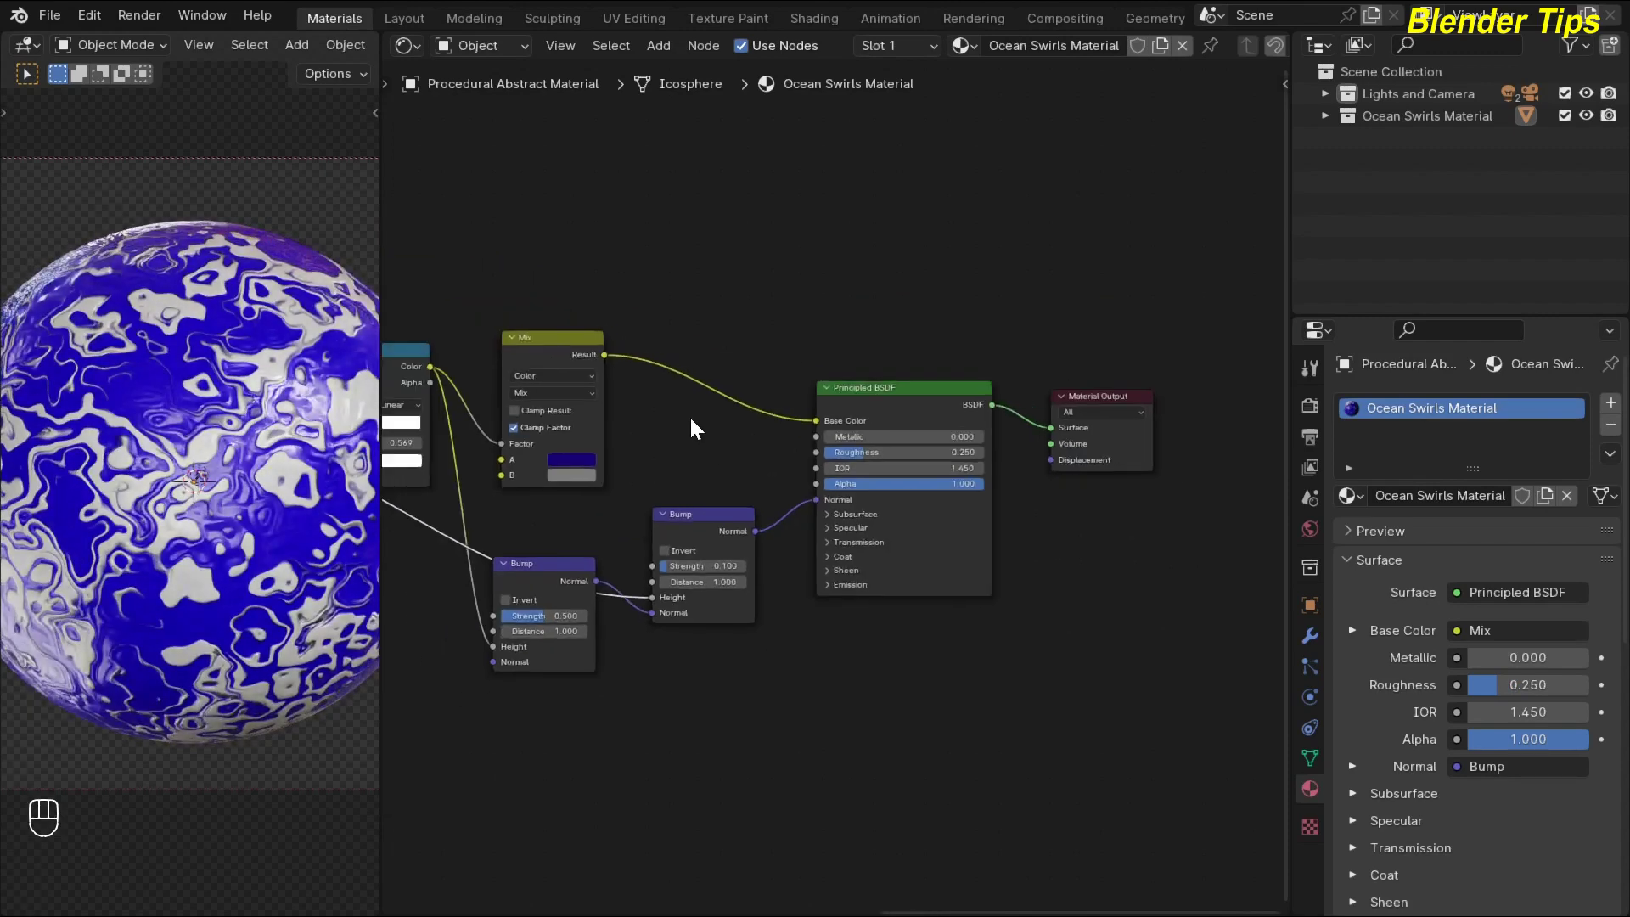
scroll(775, 619, down, 4)
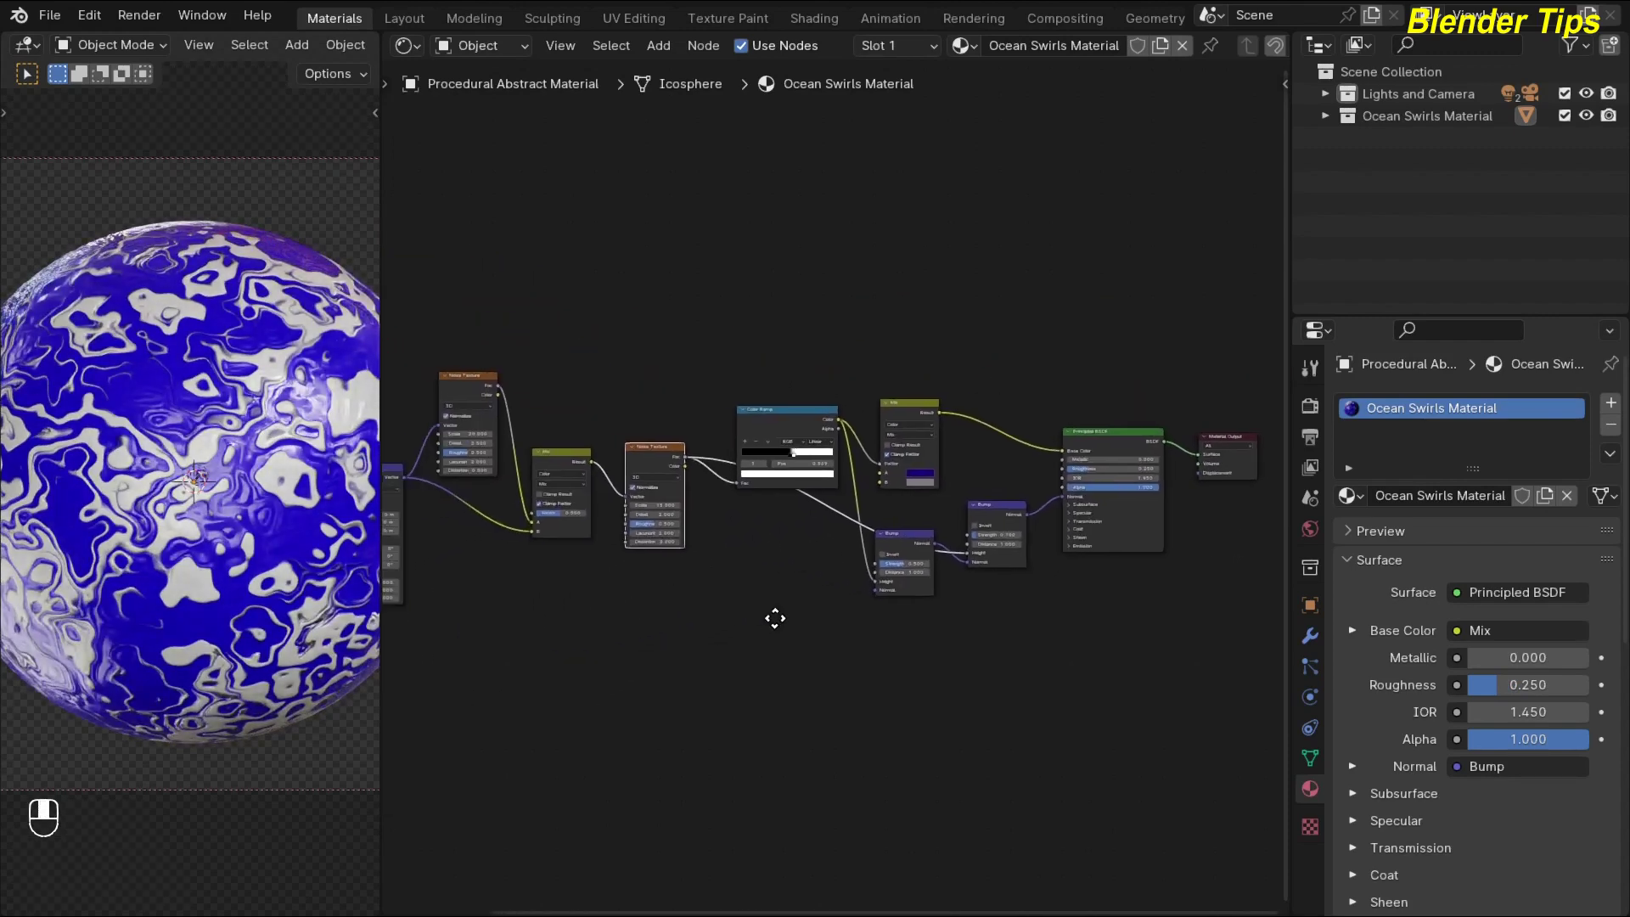
scroll(267, 446, down, 3)
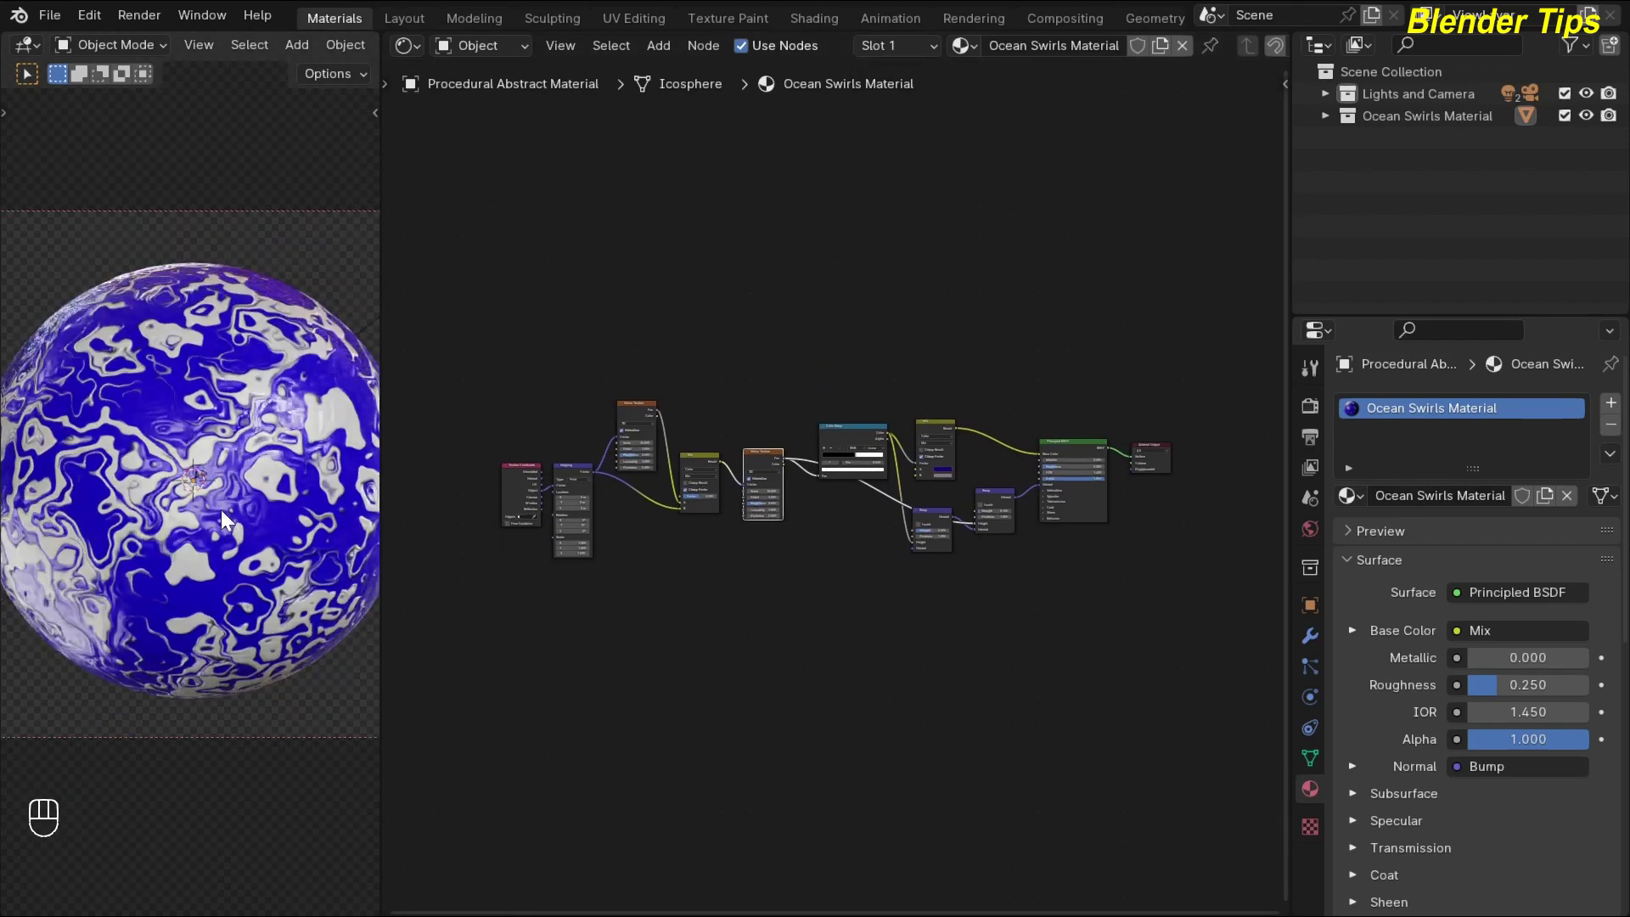
scroll(222, 486, up, 1)
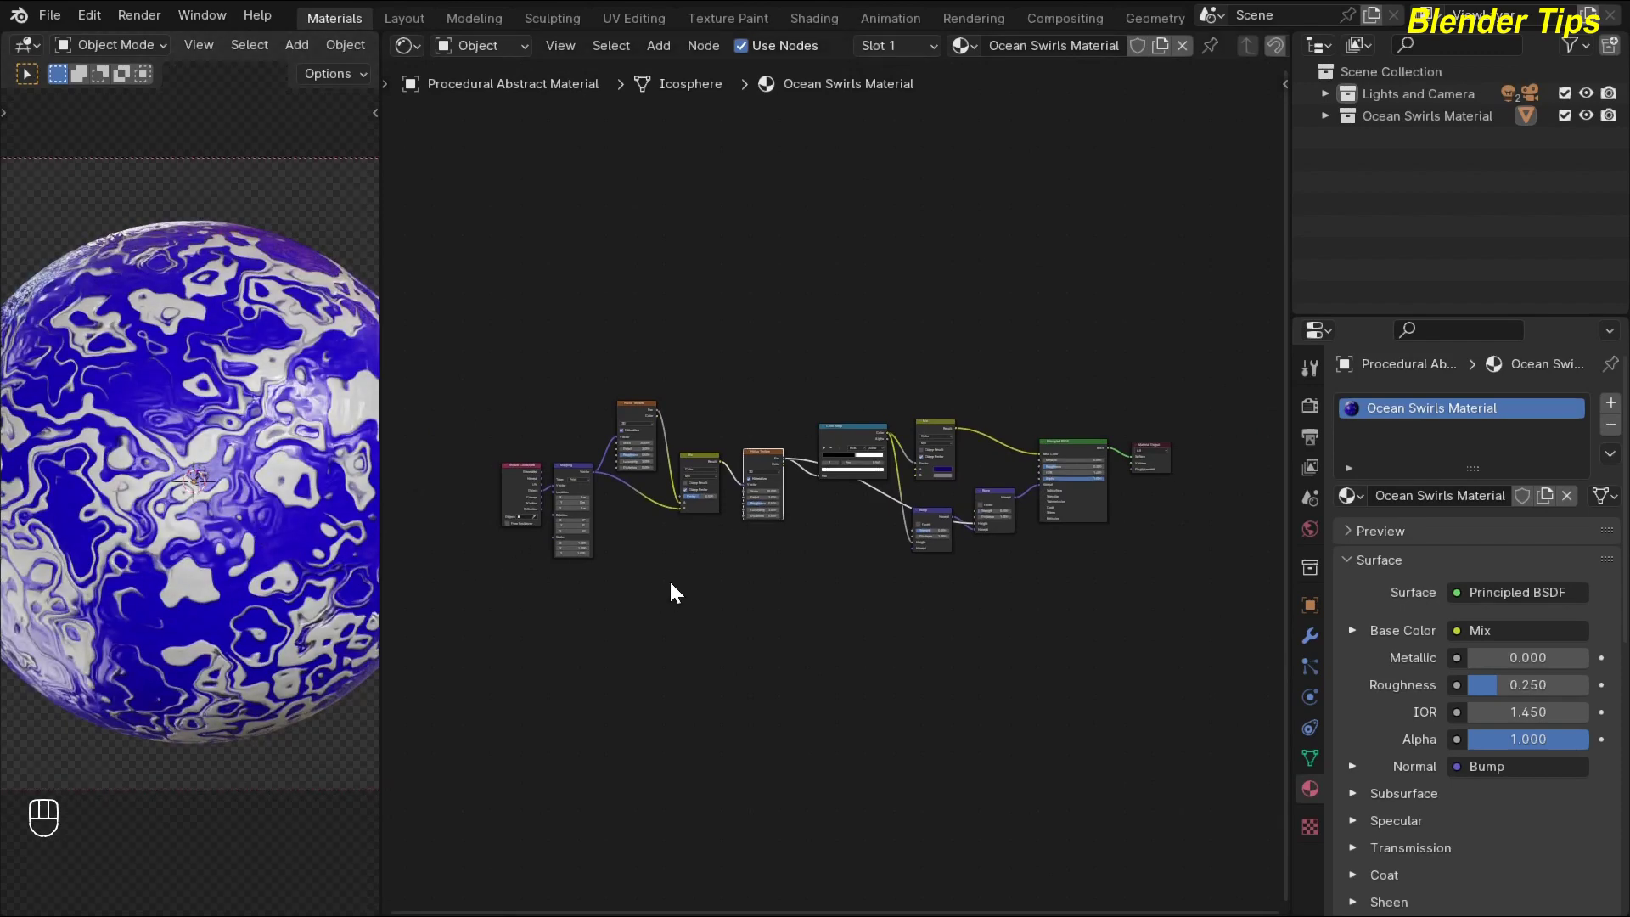
key(F12)
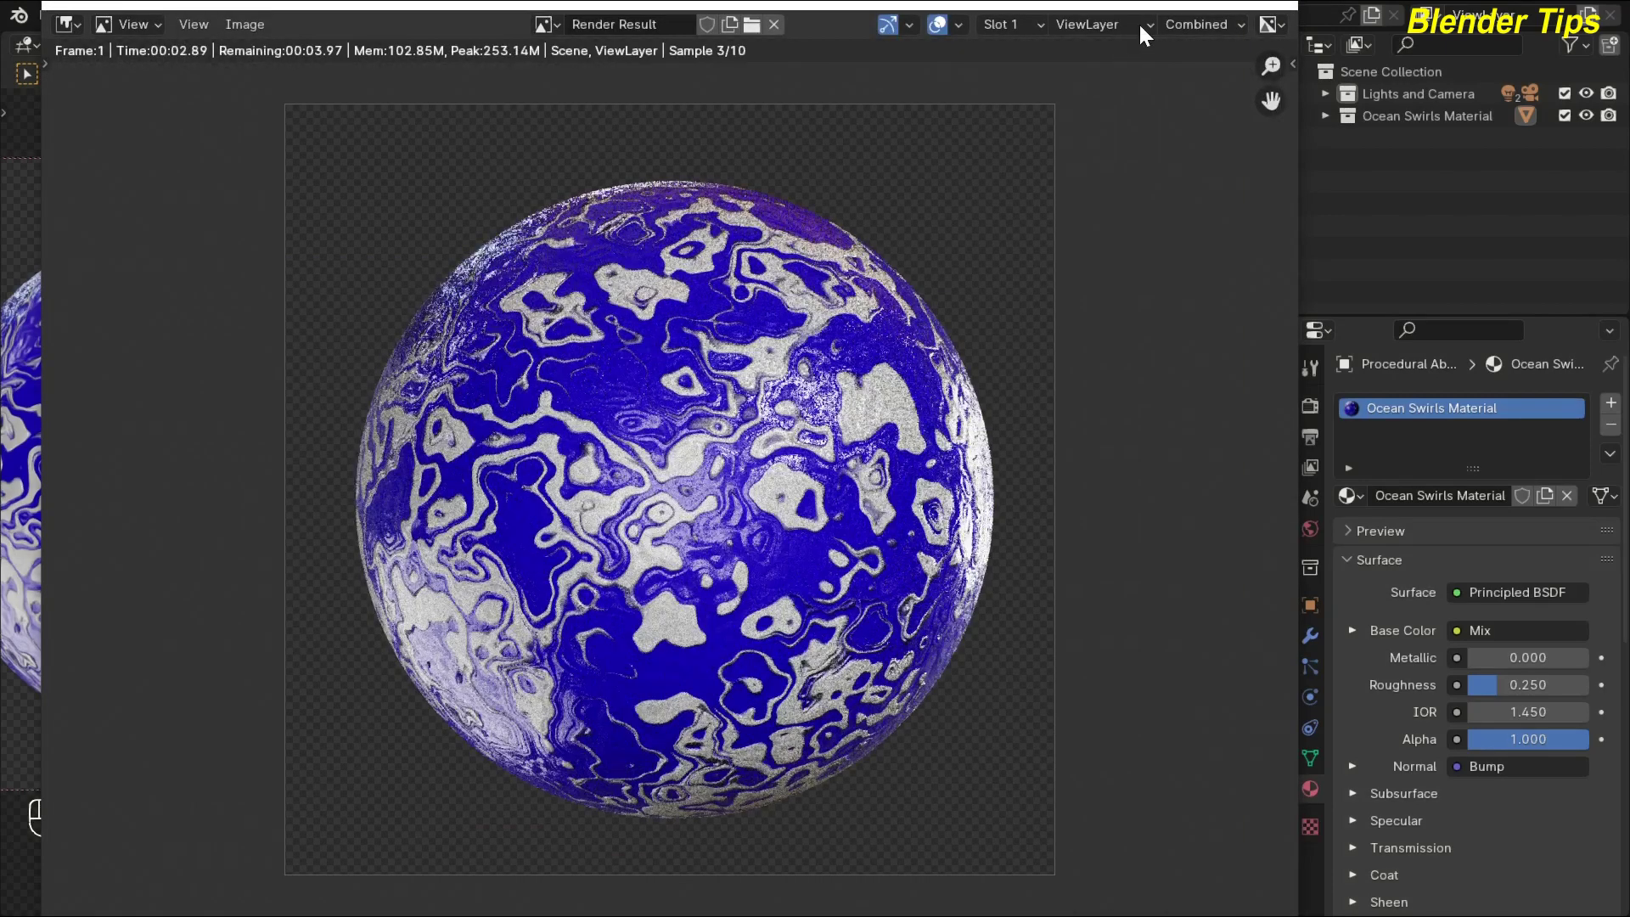
click(1231, 3)
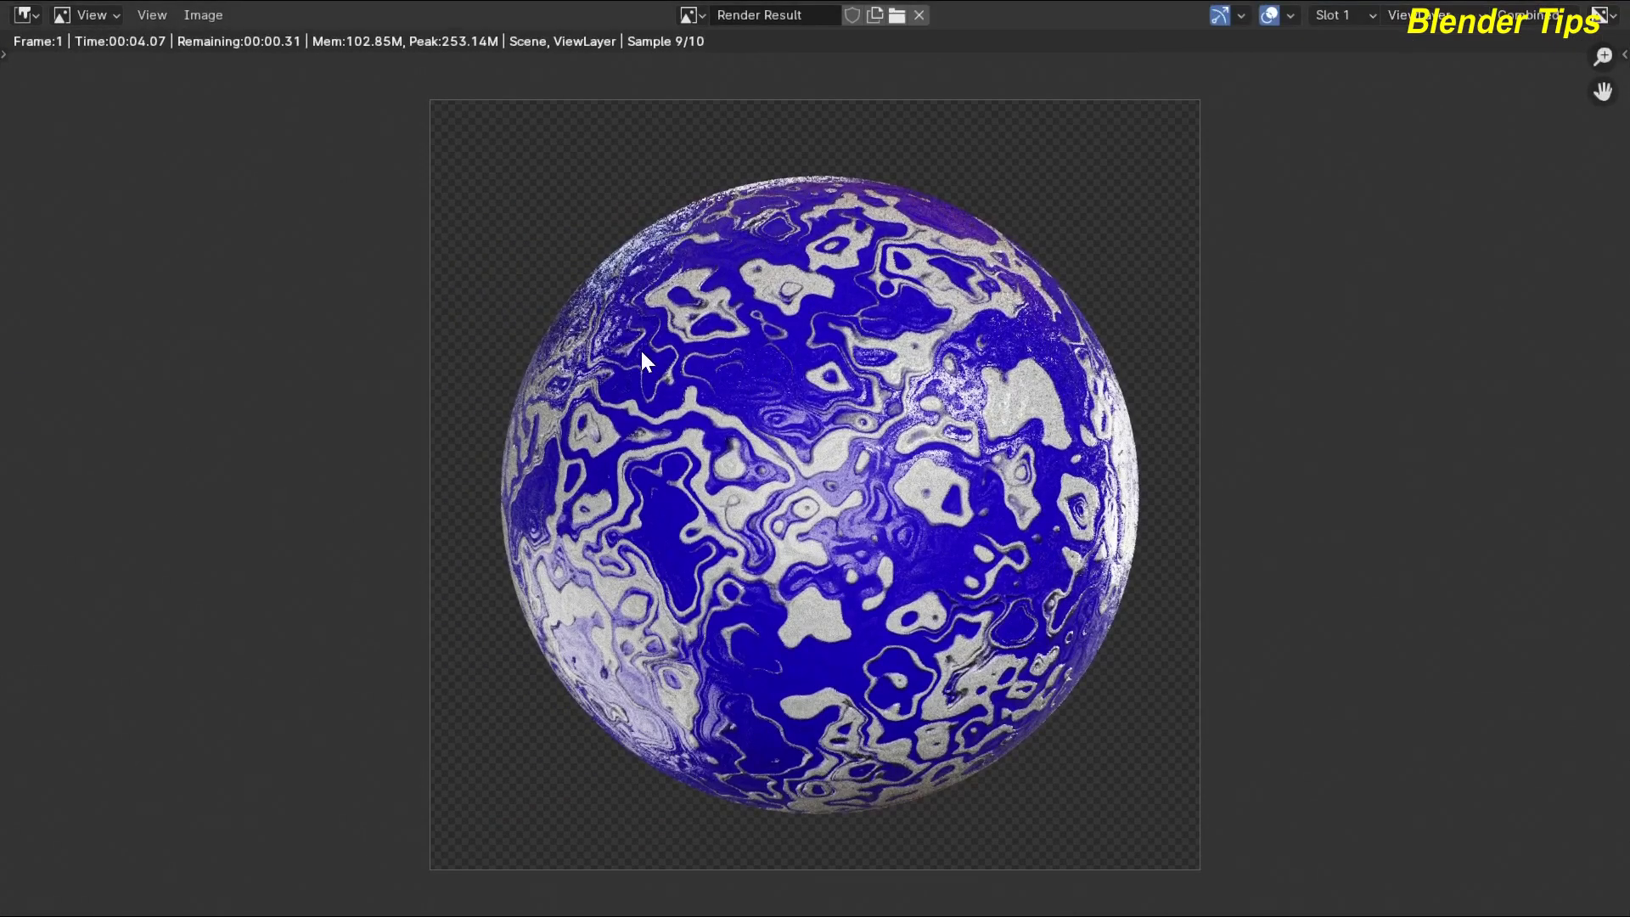
scroll(742, 383, up, 1)
scroll(742, 383, down, 1)
scroll(710, 466, up, 2)
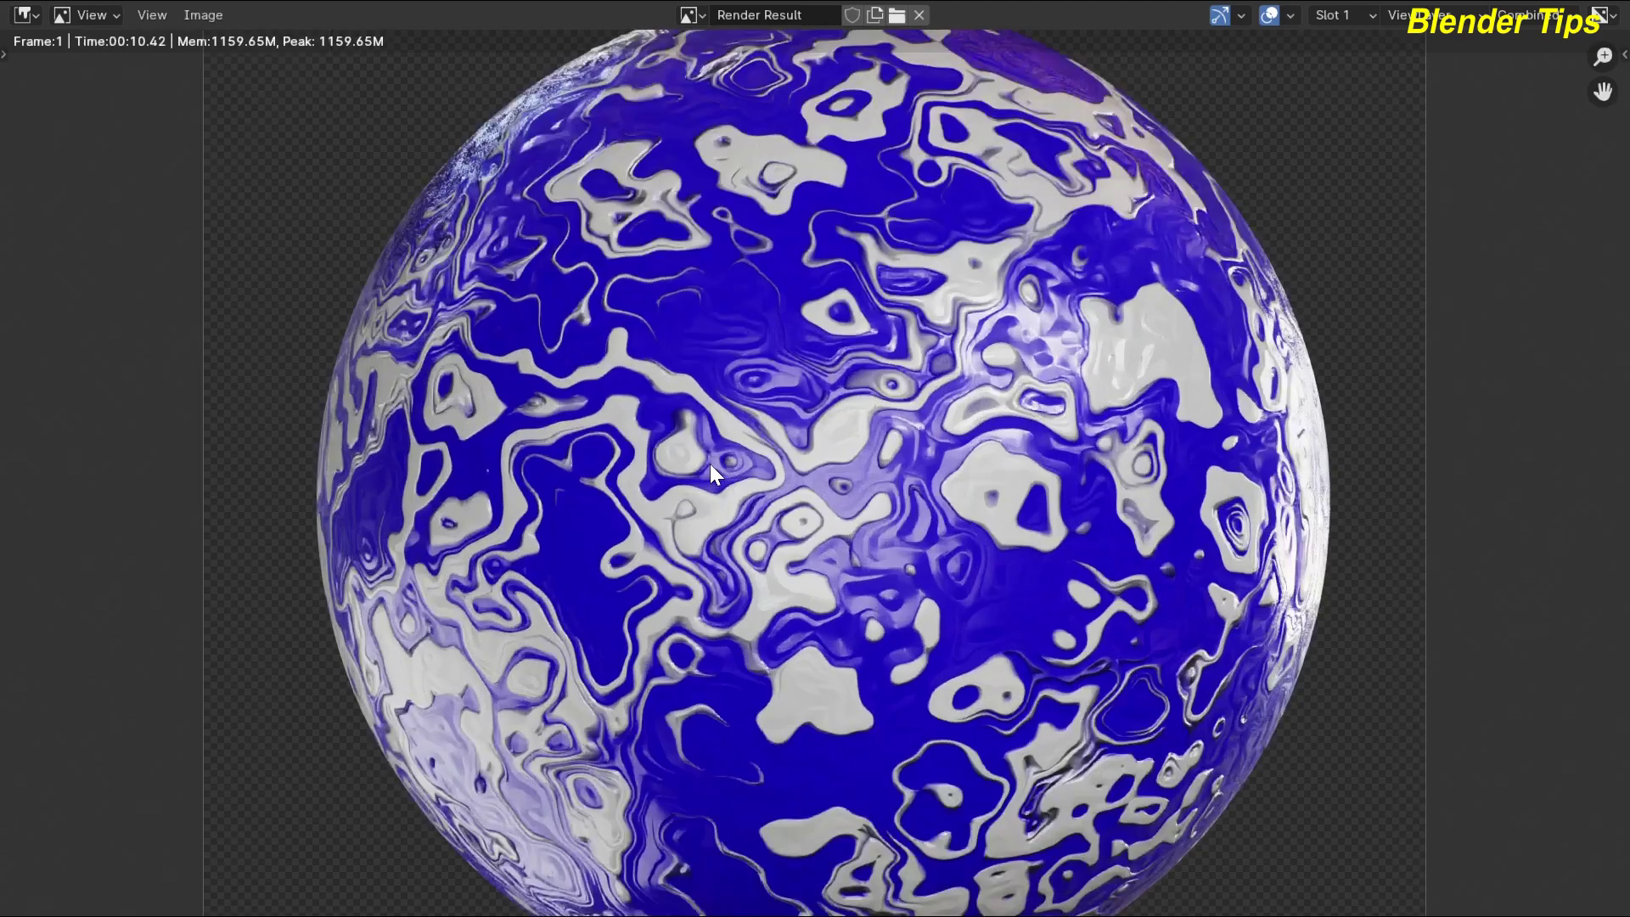
scroll(710, 465, down, 2)
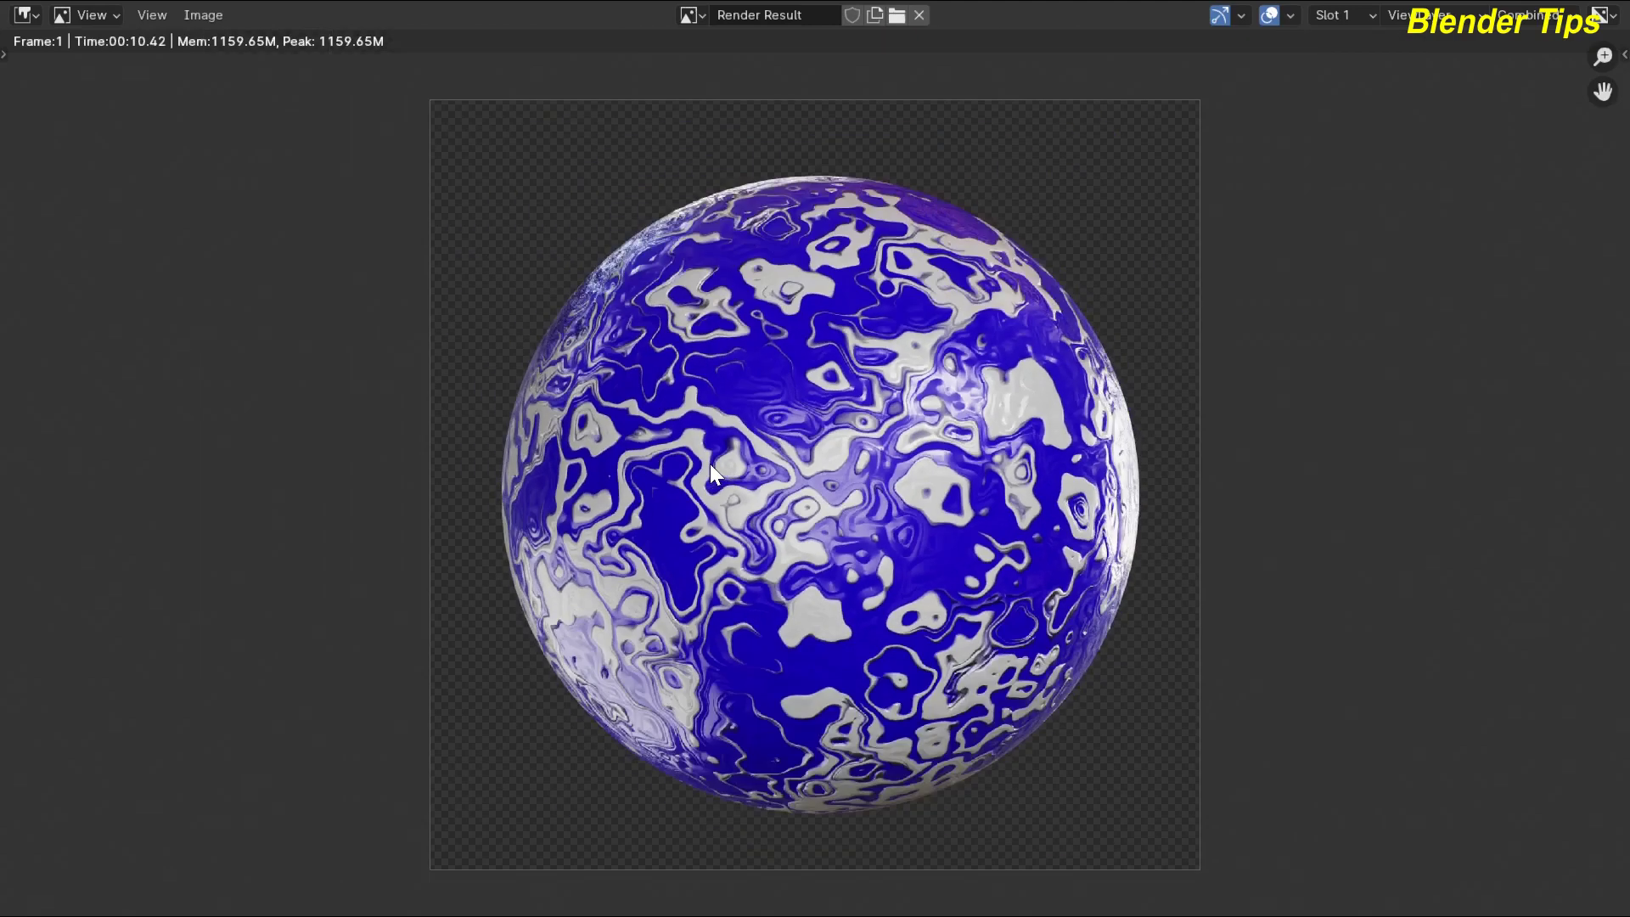